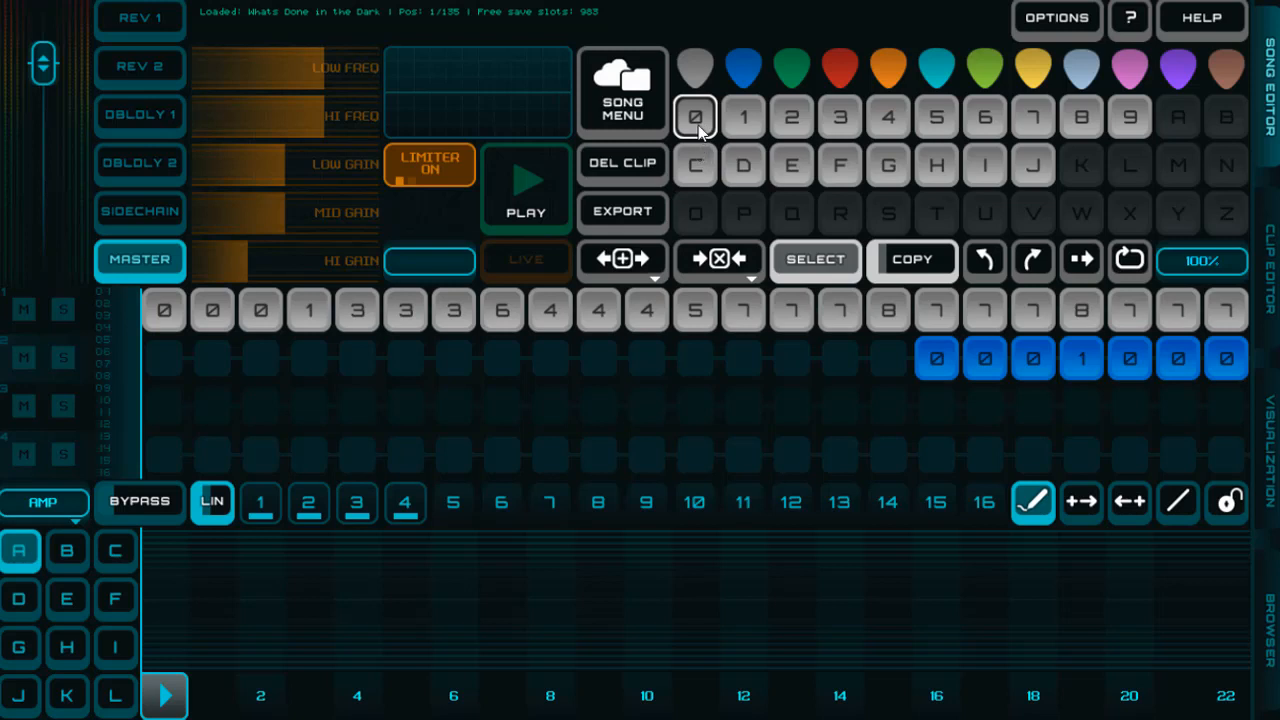
Preview grey clip 0, green clip 1 and blue clip 0 in the song's clip library
{"action": "left_click", "coordinate": [698, 115]}
{"action": "left_click", "coordinate": [698, 117]}
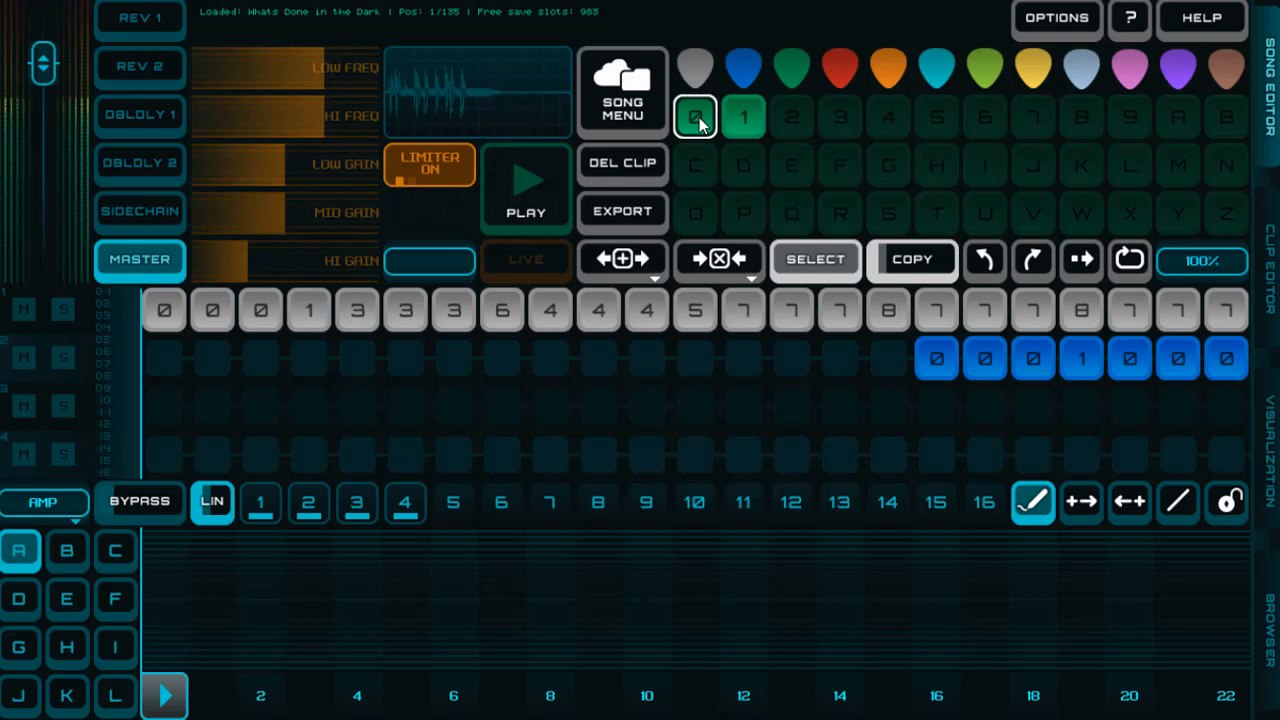
{"action": "left_click", "coordinate": [745, 120]}
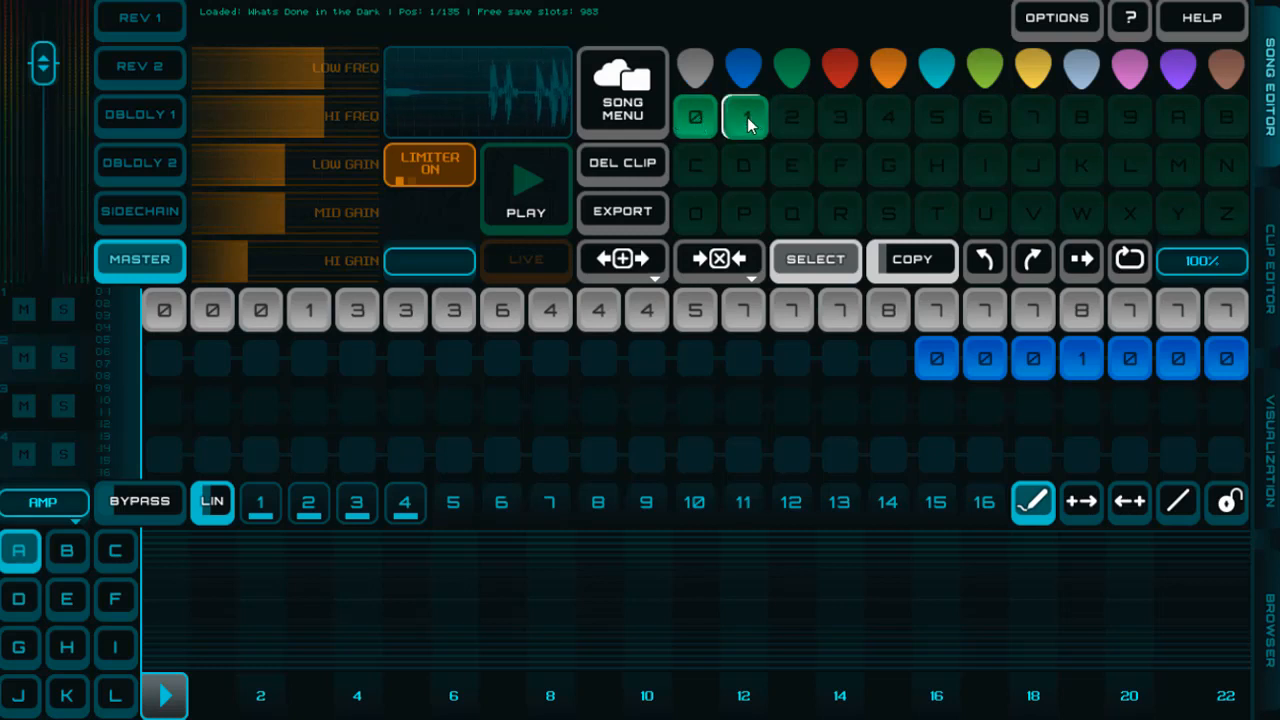
{"action": "left_click", "coordinate": [741, 66]}
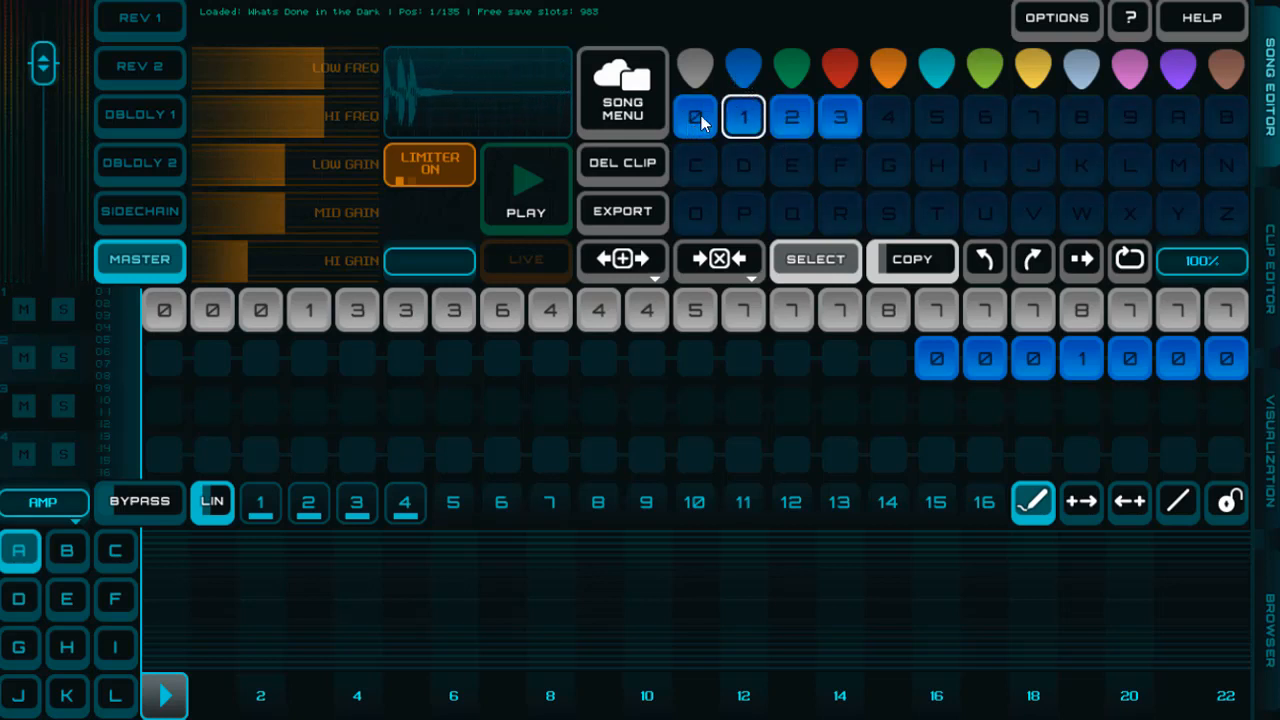
{"action": "left_click", "coordinate": [701, 115]}
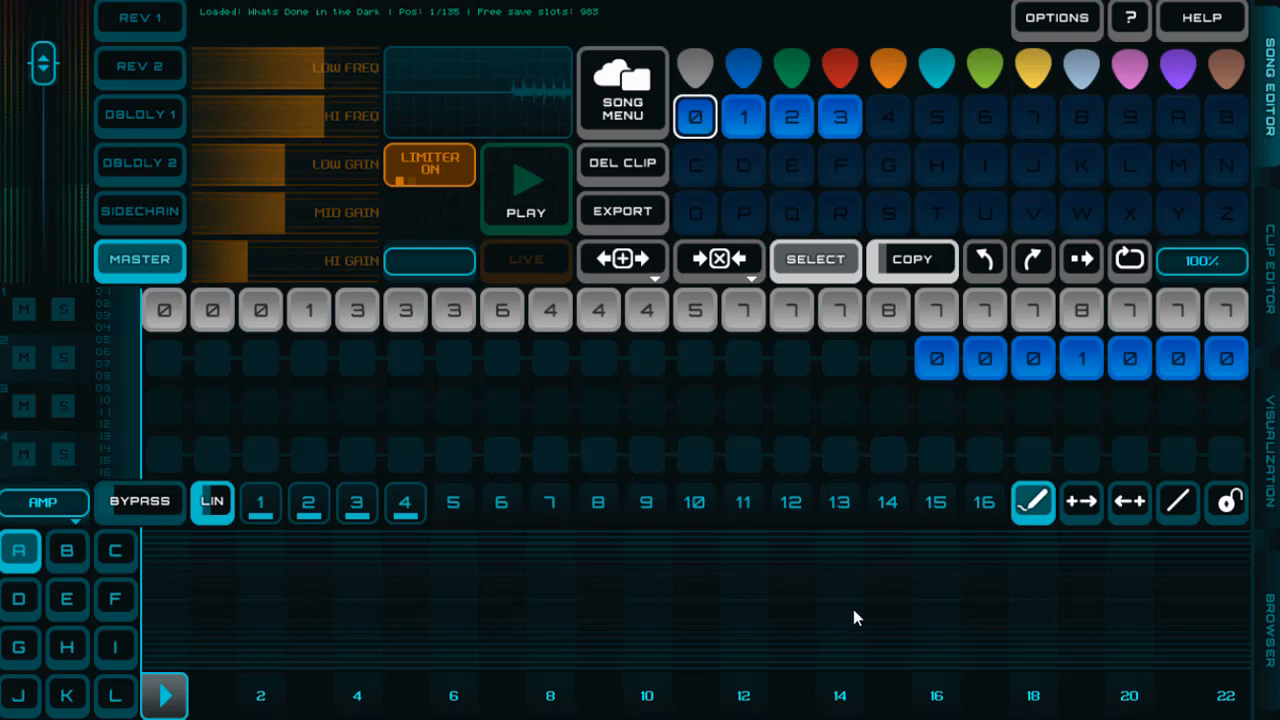
Play the loaded song from around position 14, where the blue clips enter the arrangement, and stop playback
{"action": "left_click", "coordinate": [829, 703]}
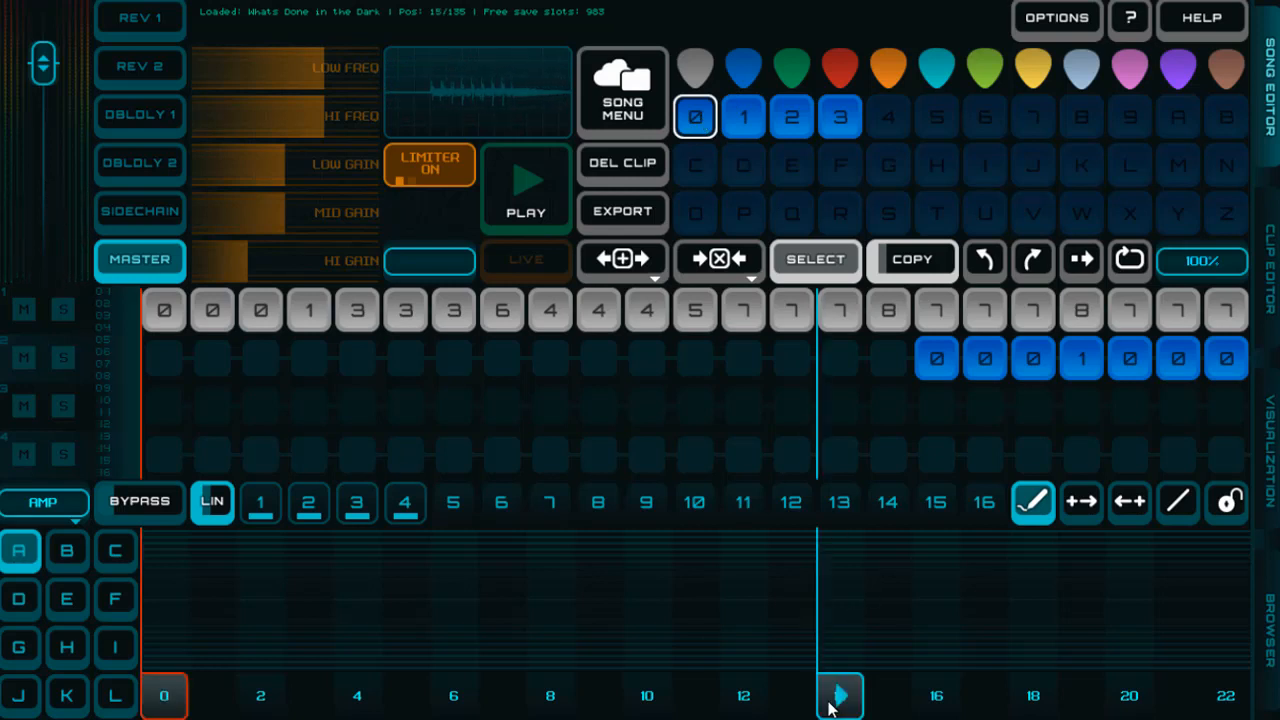
{"action": "scroll", "coordinate": [824, 704], "scroll_direction": "down", "scroll_amount": 1}
{"action": "left_click", "coordinate": [831, 706]}
{"action": "key", "text": "space"}
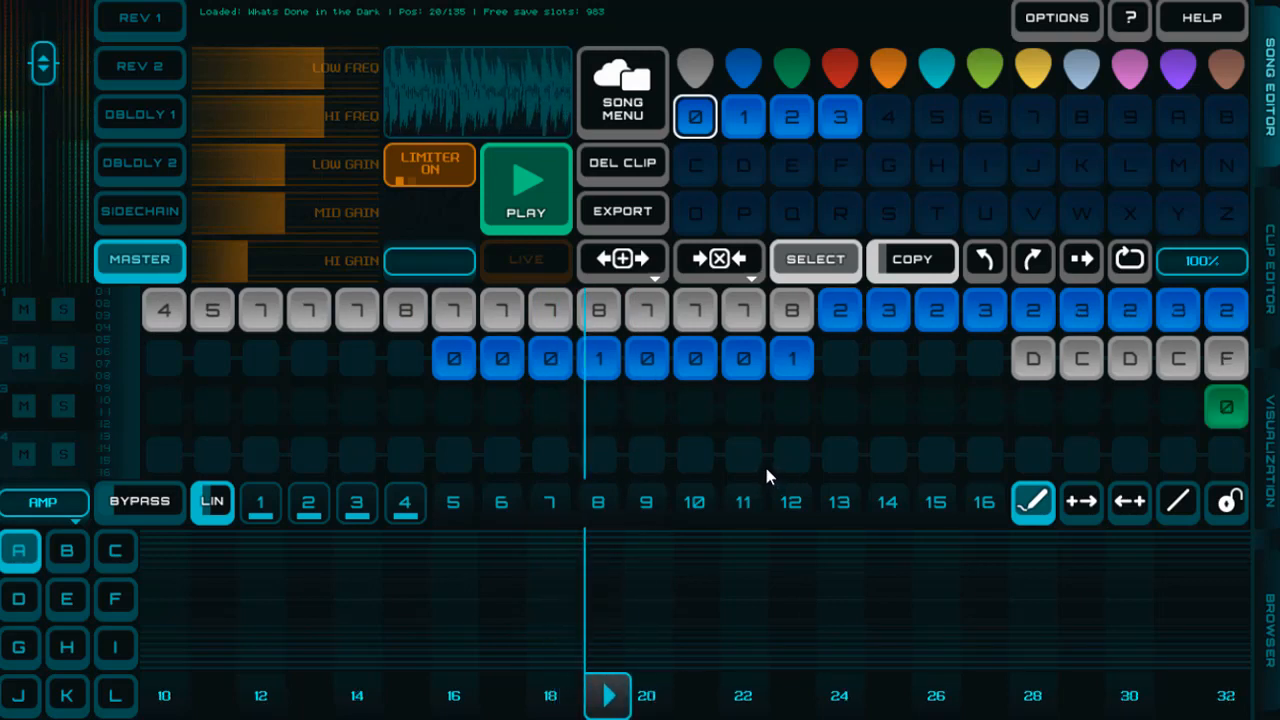
{"action": "key", "text": "space"}
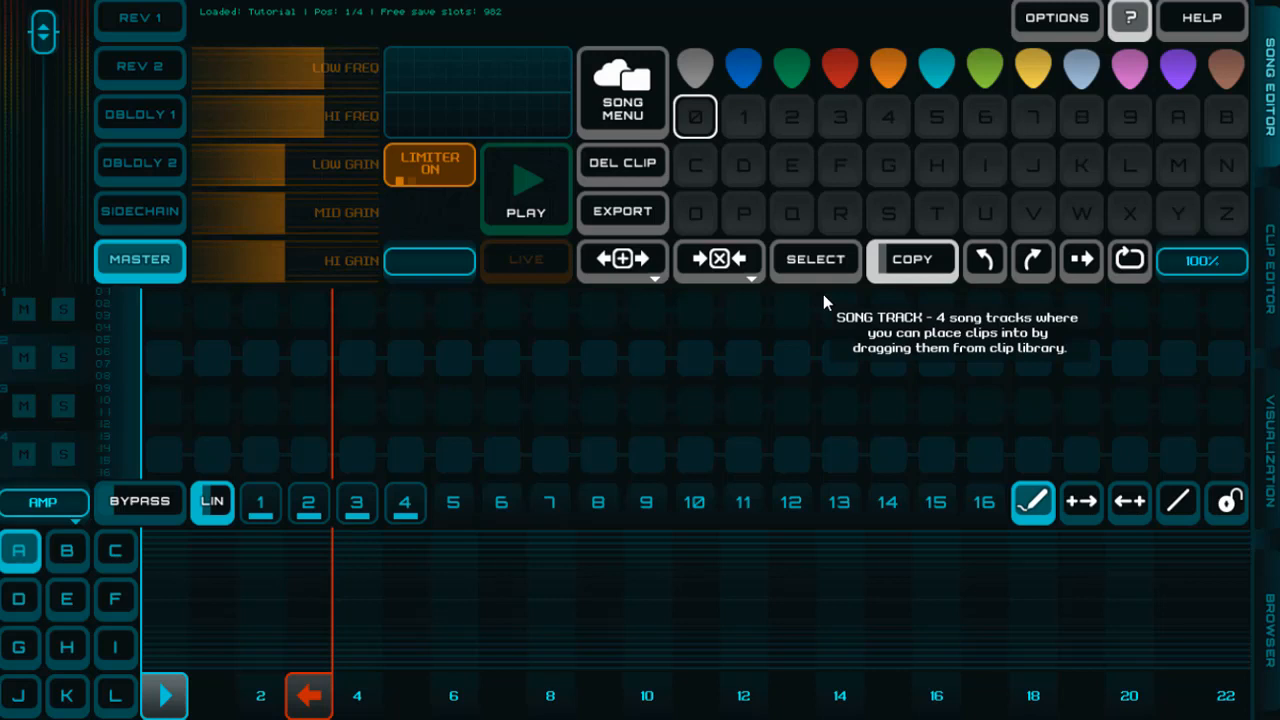
Open grey clip 0 for editing, set its tempo to 140 bpm, and confirm 8 KICK sample 0 as channel 1's instrument
{"action": "double_click", "coordinate": [697, 118]}
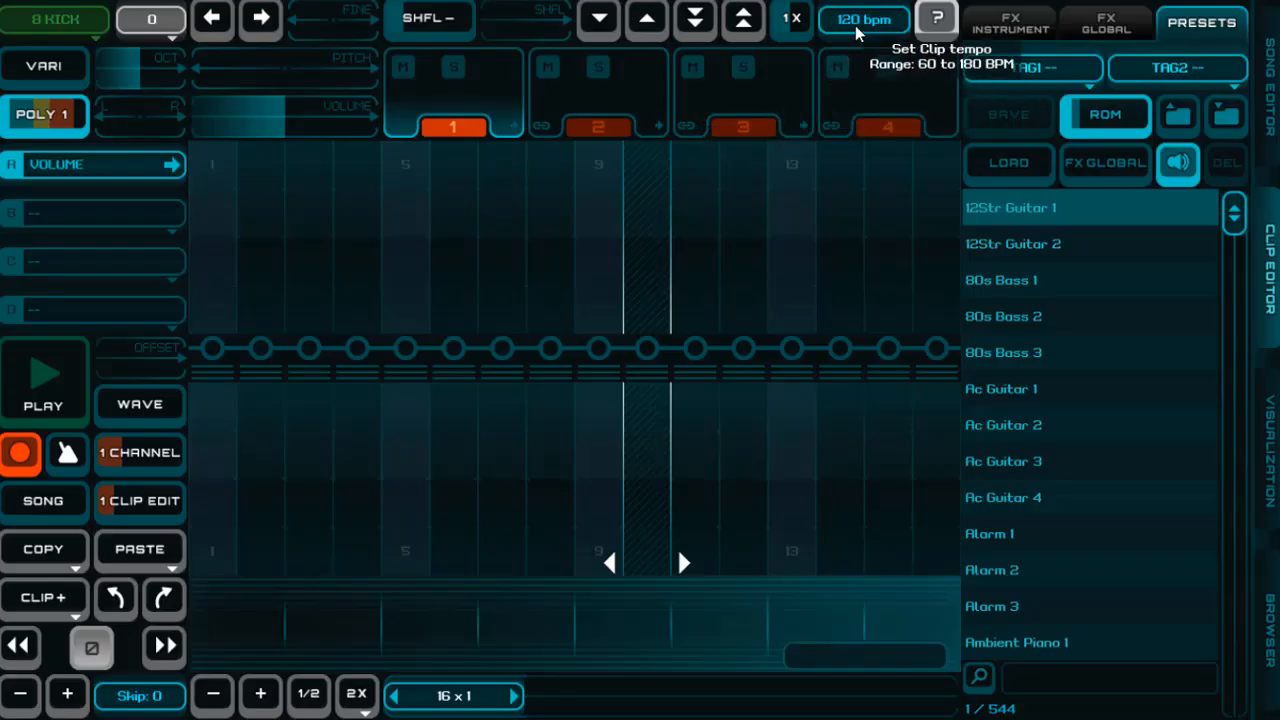
{"action": "left_click", "coordinate": [857, 32]}
{"action": "type", "text": "140"}
{"action": "key", "text": "Return"}
{"action": "left_click", "coordinate": [58, 19]}
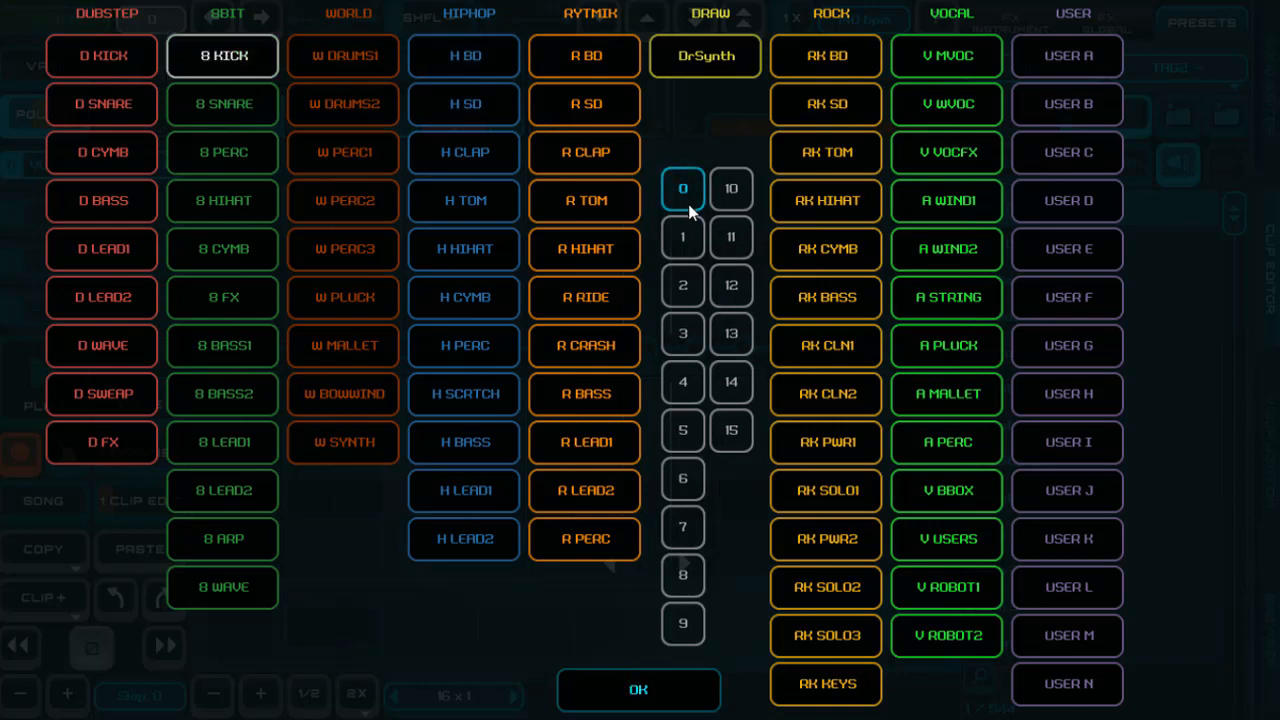
{"action": "left_click", "coordinate": [618, 697]}
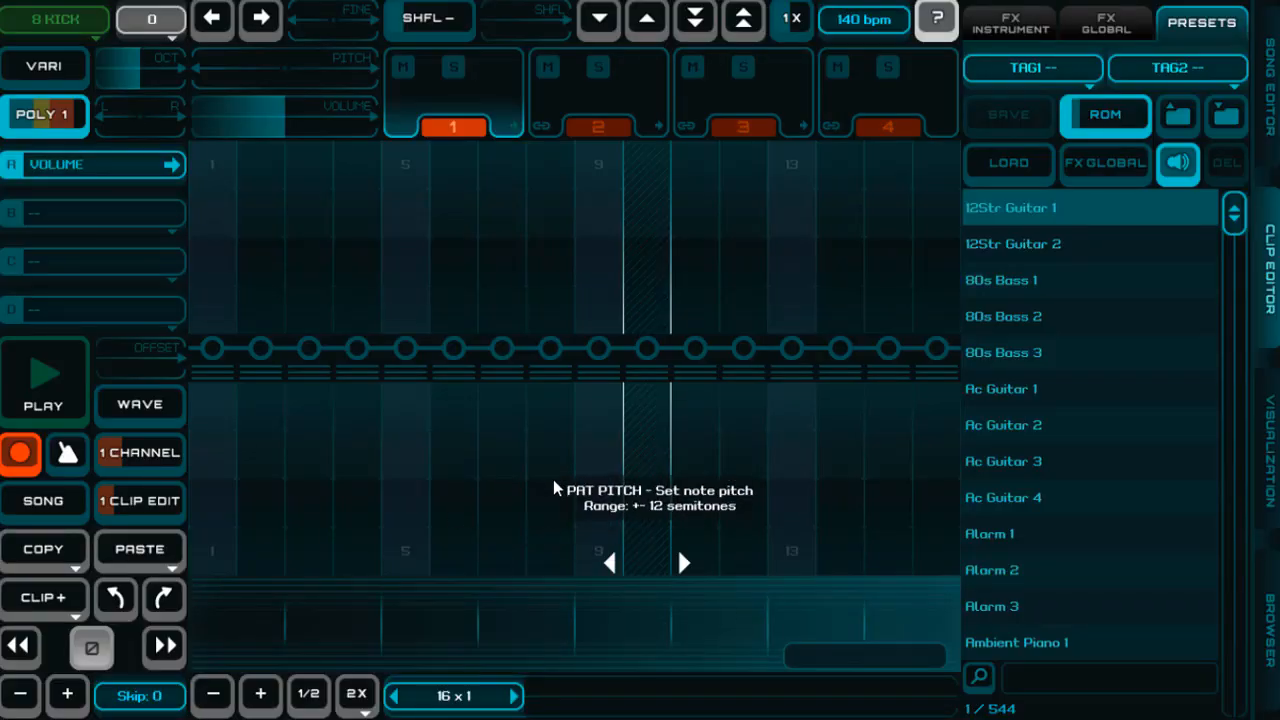
Place kick notes at base pitch on steps 1, 4 and 11 of channel 1 and audition the pattern
{"action": "left_click", "coordinate": [226, 480]}
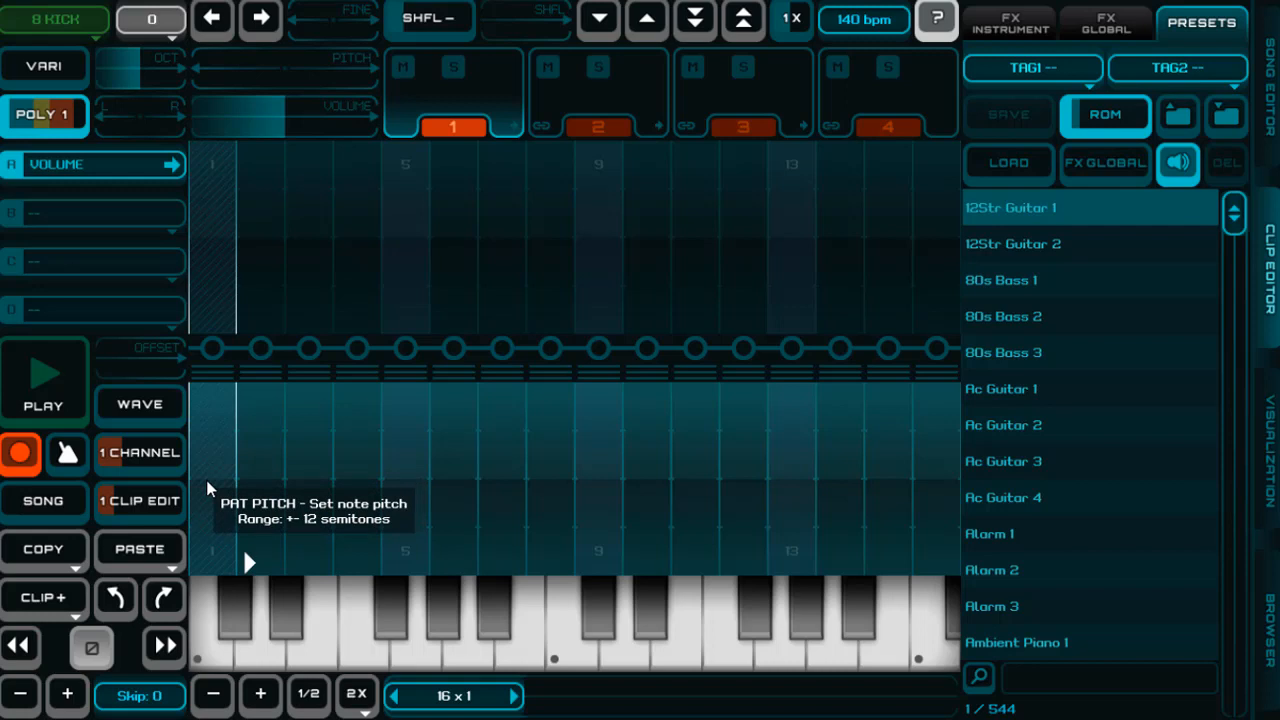
{"action": "left_click", "coordinate": [208, 483]}
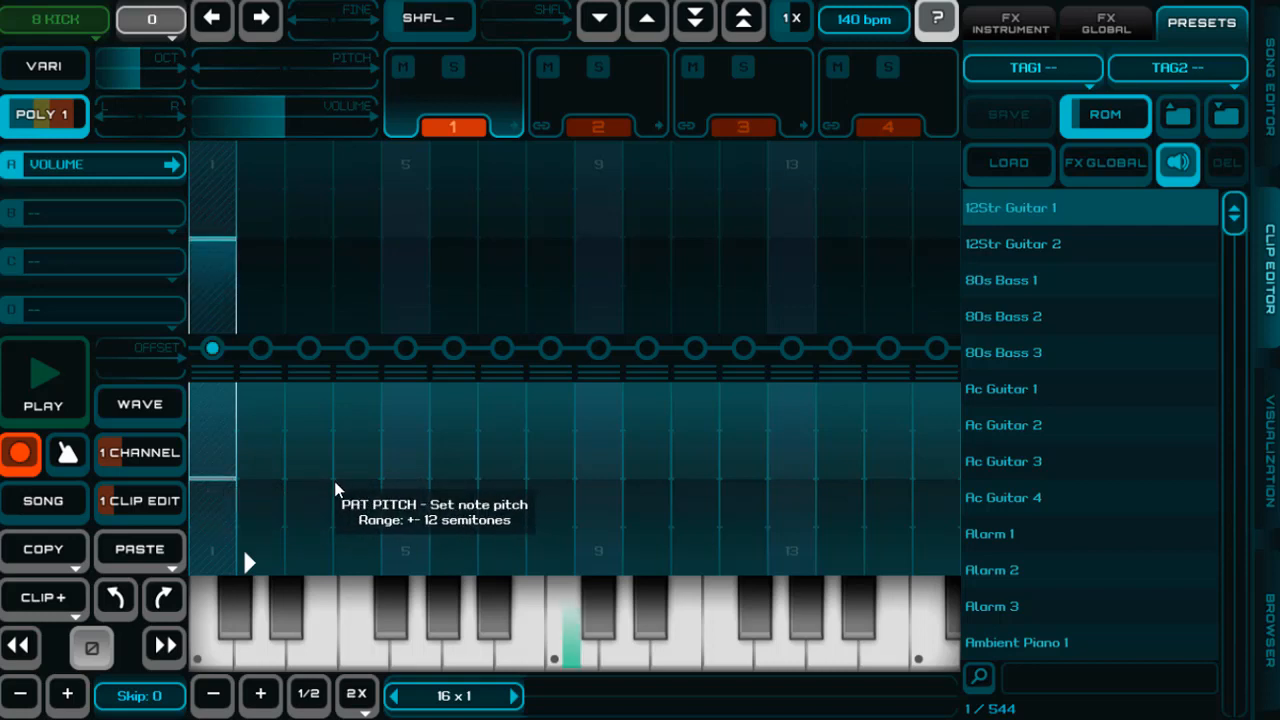
{"action": "left_click", "coordinate": [338, 483]}
{"action": "key", "text": "space"}
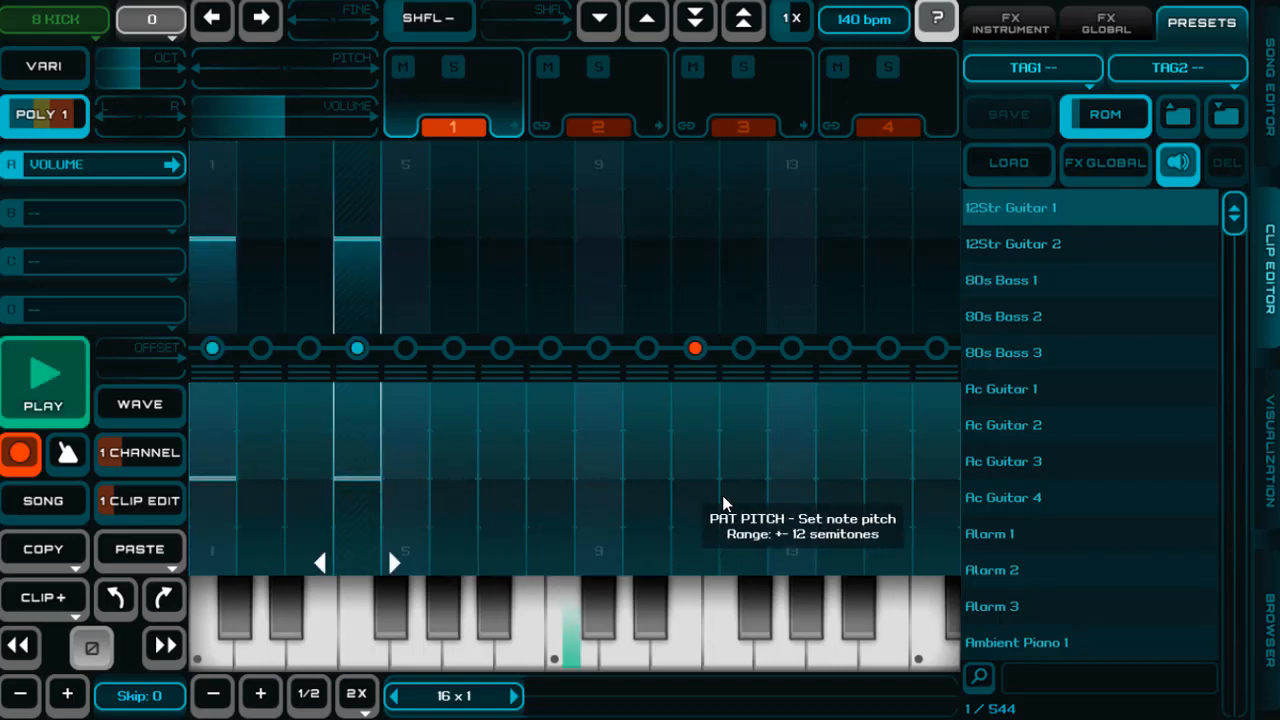
{"action": "key", "text": "space"}
{"action": "left_click", "coordinate": [688, 476]}
{"action": "key", "text": "space"}
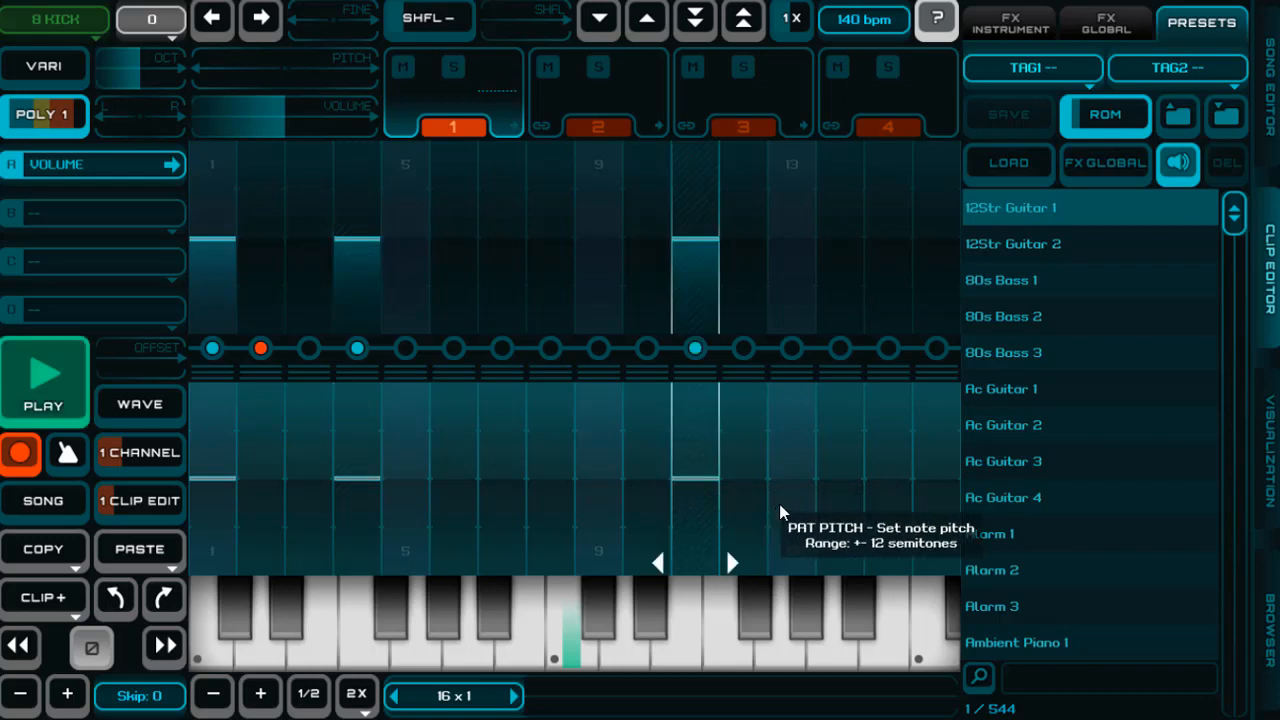
{"action": "key", "text": "space"}
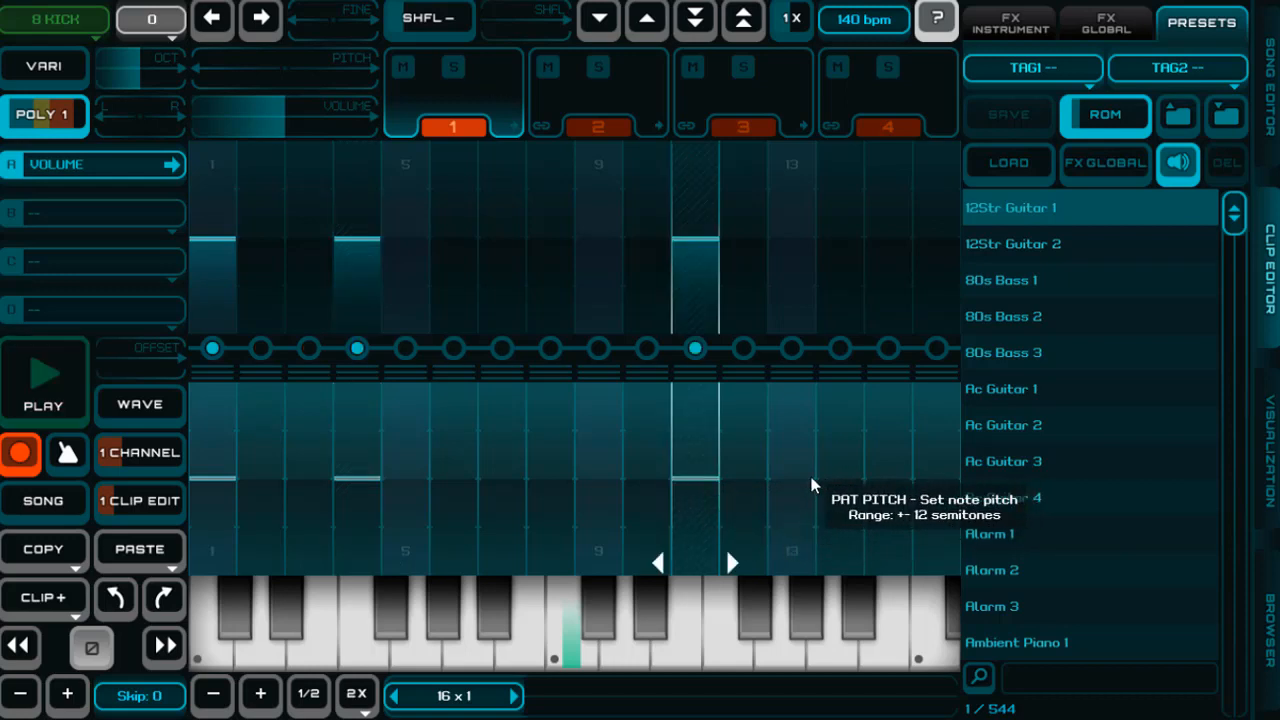
{"action": "left_click", "coordinate": [830, 484]}
{"action": "key", "text": "space"}
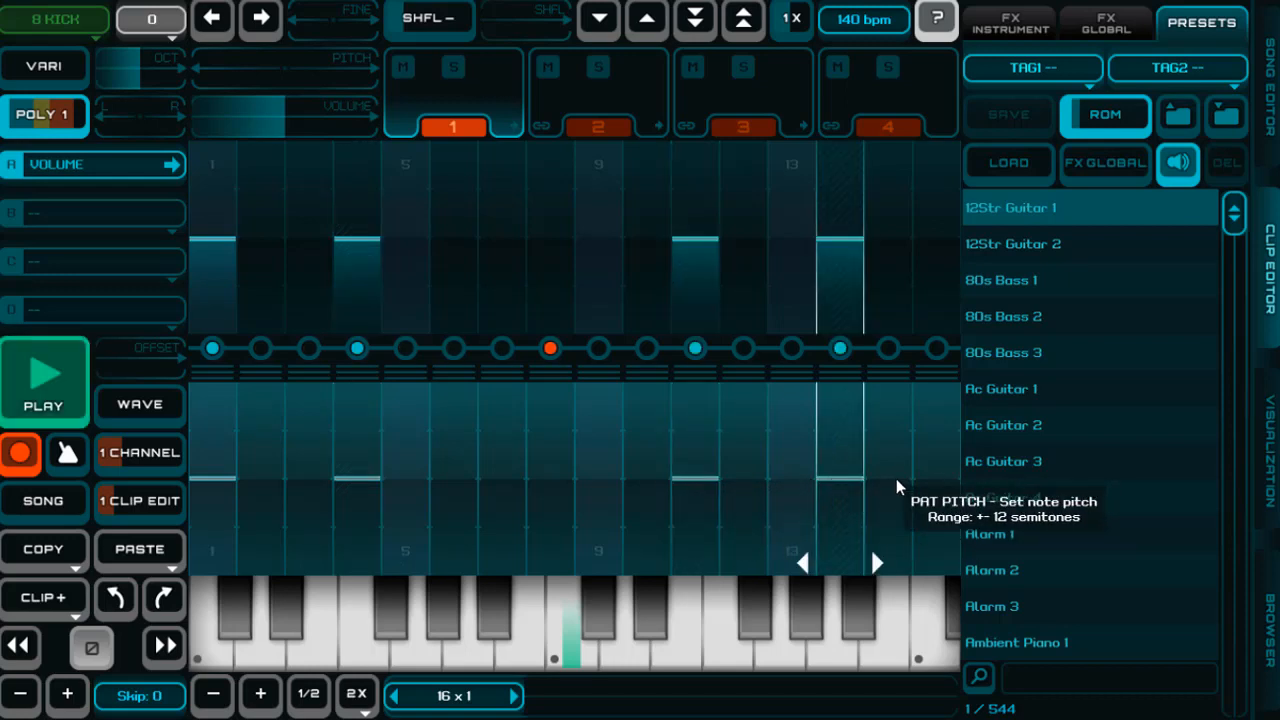
{"action": "key", "text": "space"}
{"action": "key", "text": "space"}
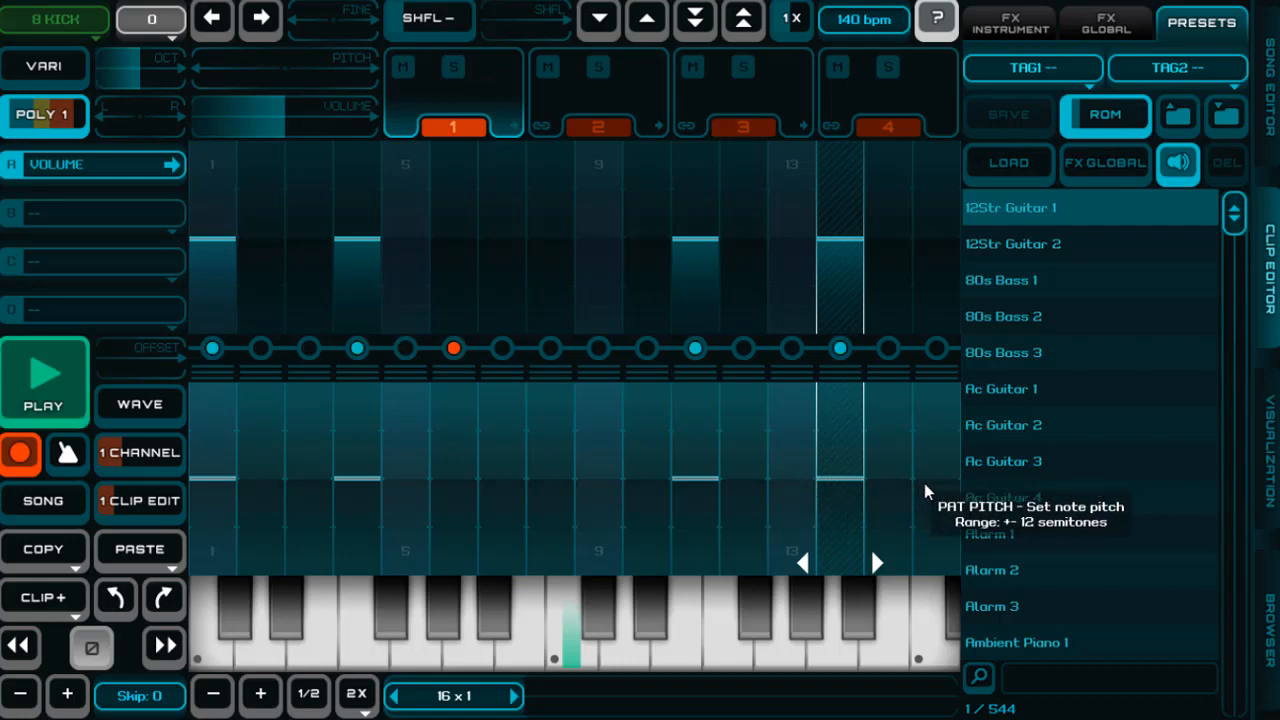
{"action": "left_click", "coordinate": [929, 480]}
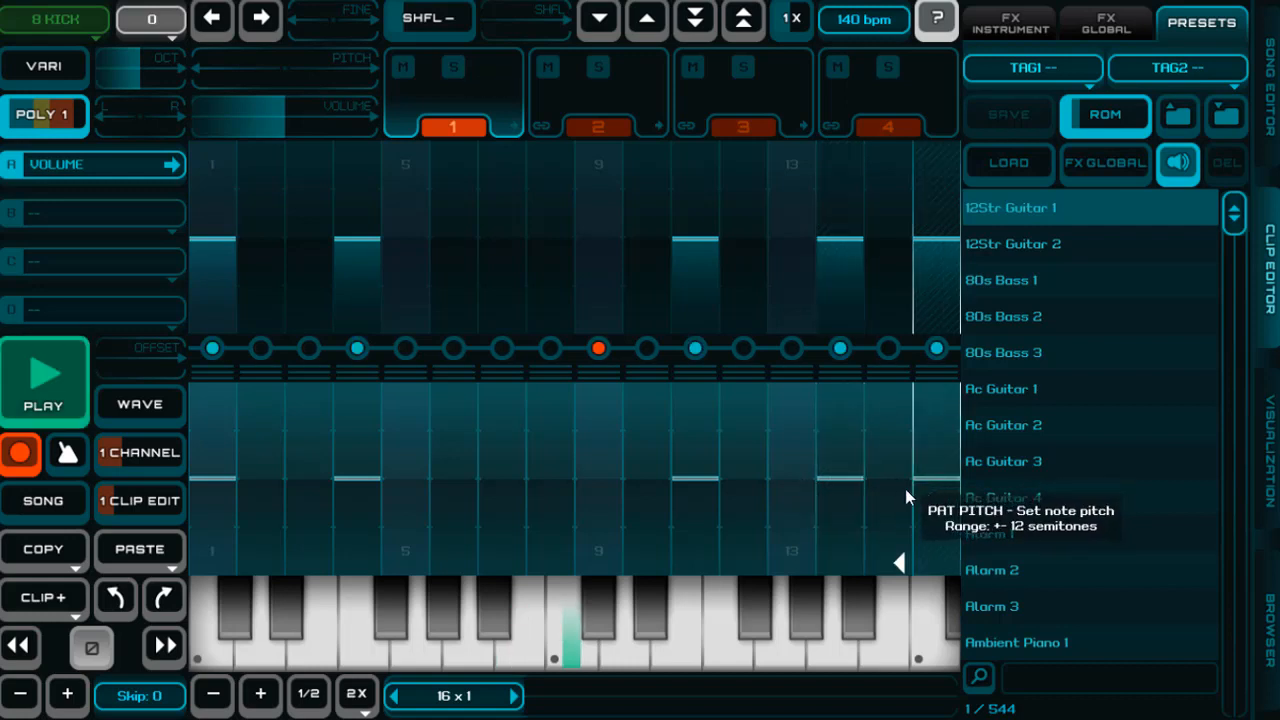
{"action": "key", "text": "space"}
{"action": "left_click", "coordinate": [840, 349]}
{"action": "left_click", "coordinate": [935, 349]}
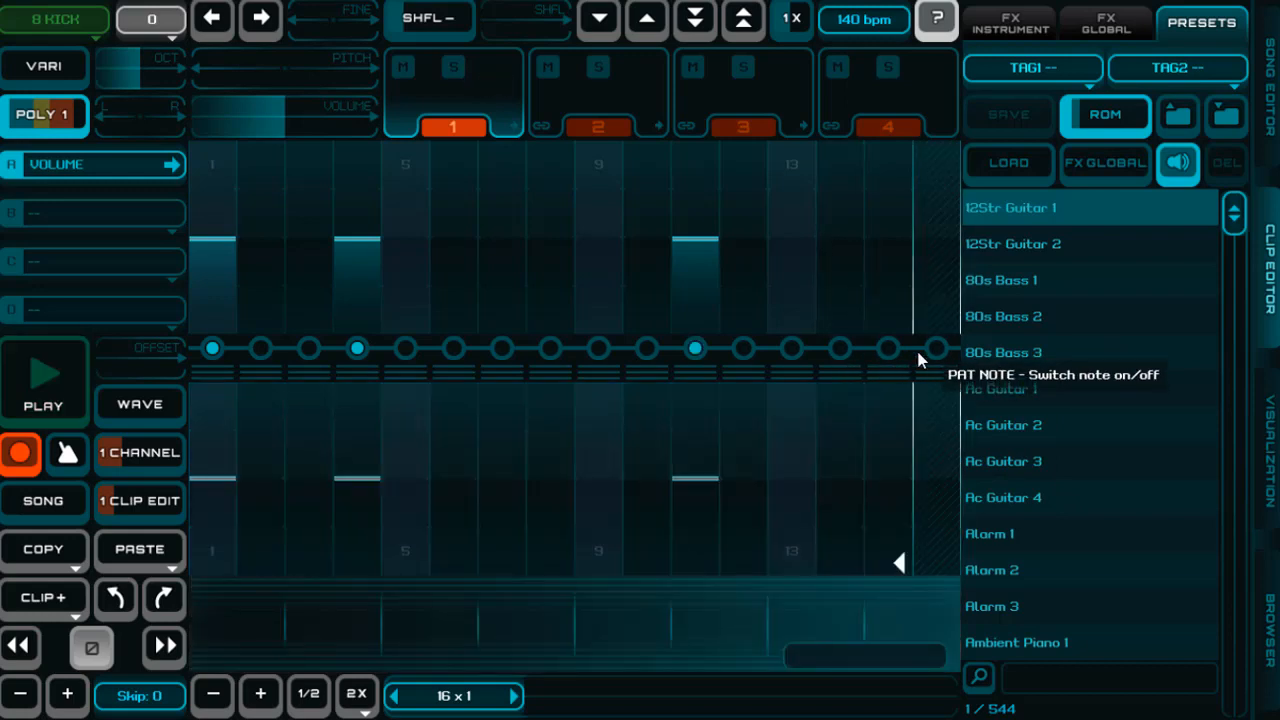
Add kick notes at base pitch on steps 13, 15 and 16 of channel 1 and audition the pattern
{"action": "left_click", "coordinate": [797, 480]}
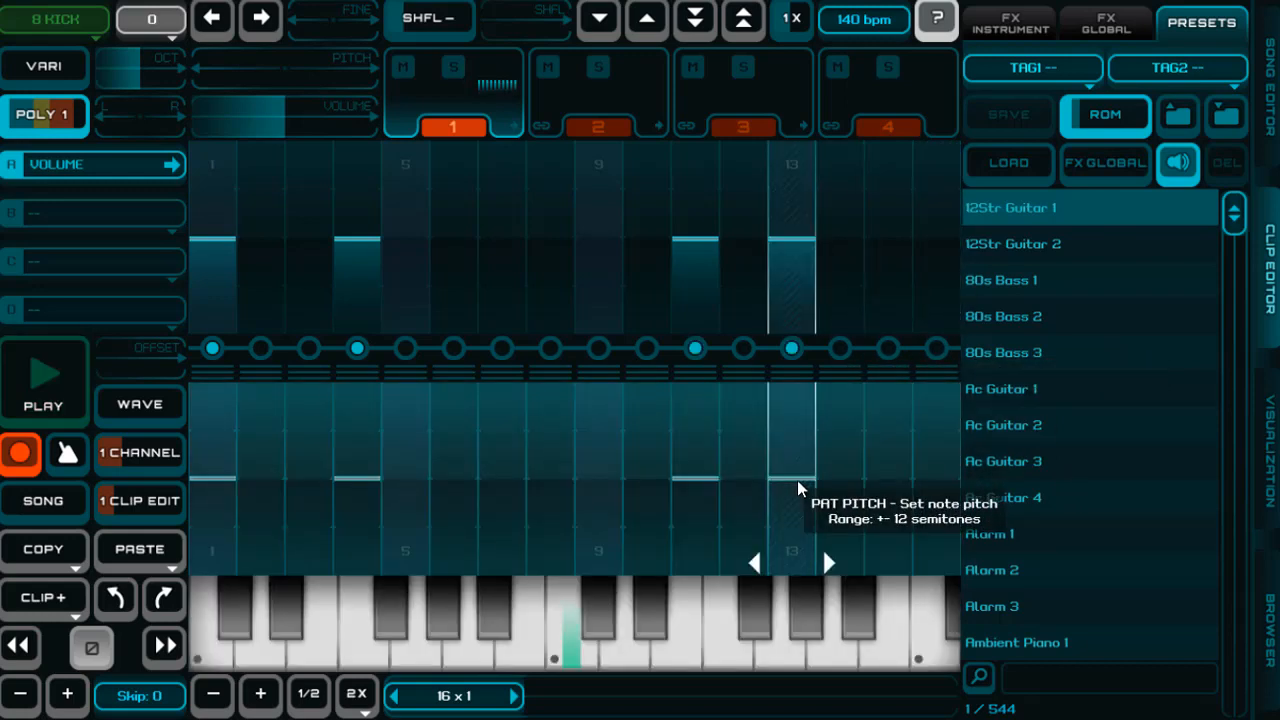
{"action": "key", "text": "space"}
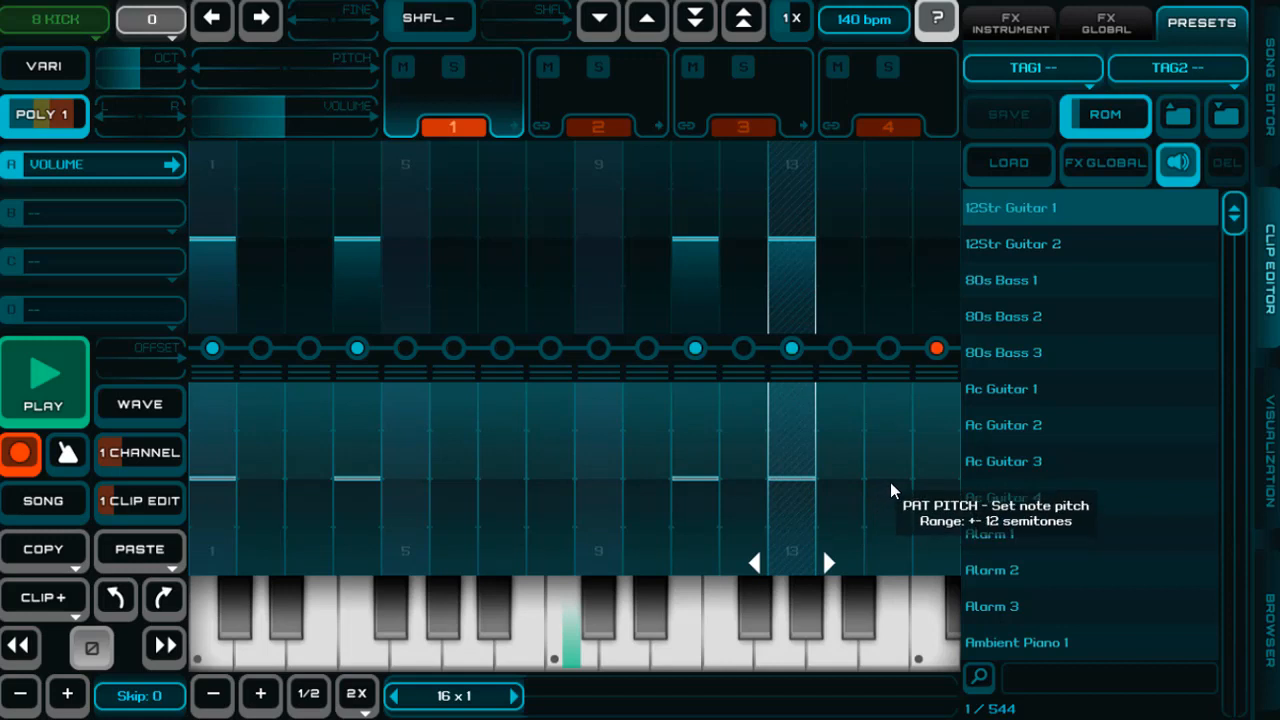
{"action": "left_click", "coordinate": [890, 478]}
{"action": "left_click", "coordinate": [939, 476]}
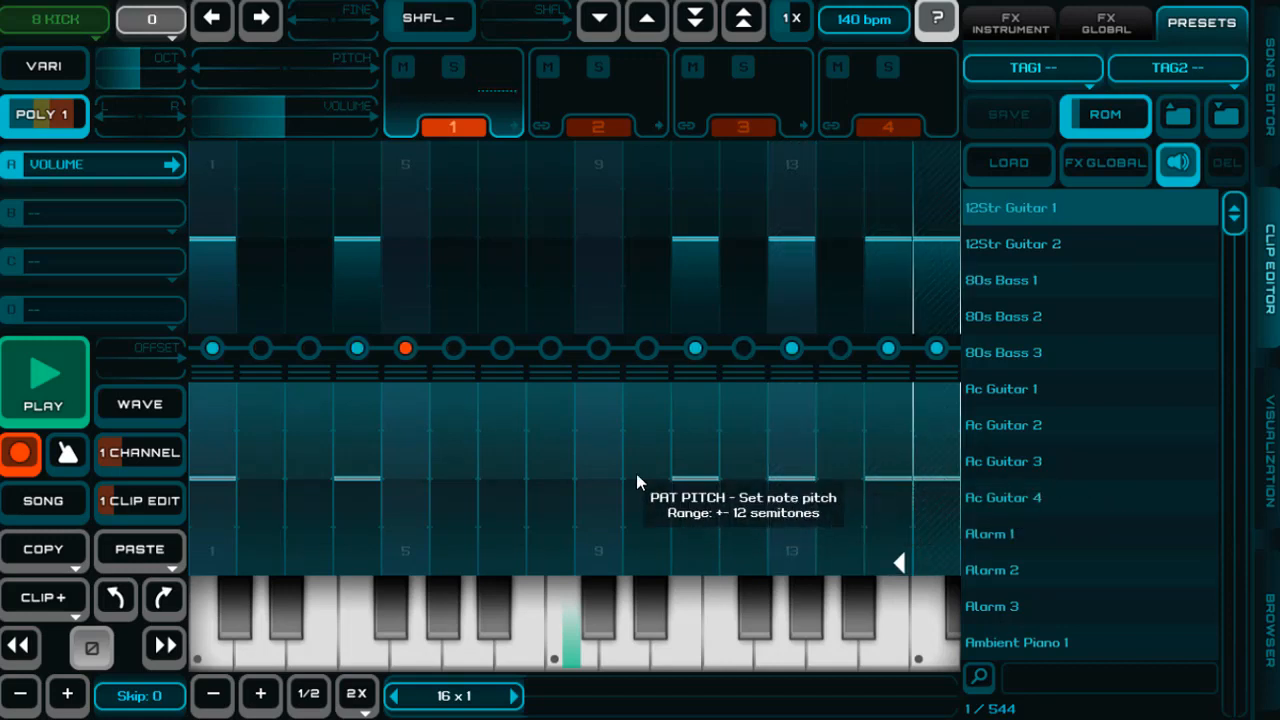
{"action": "key", "text": "space"}
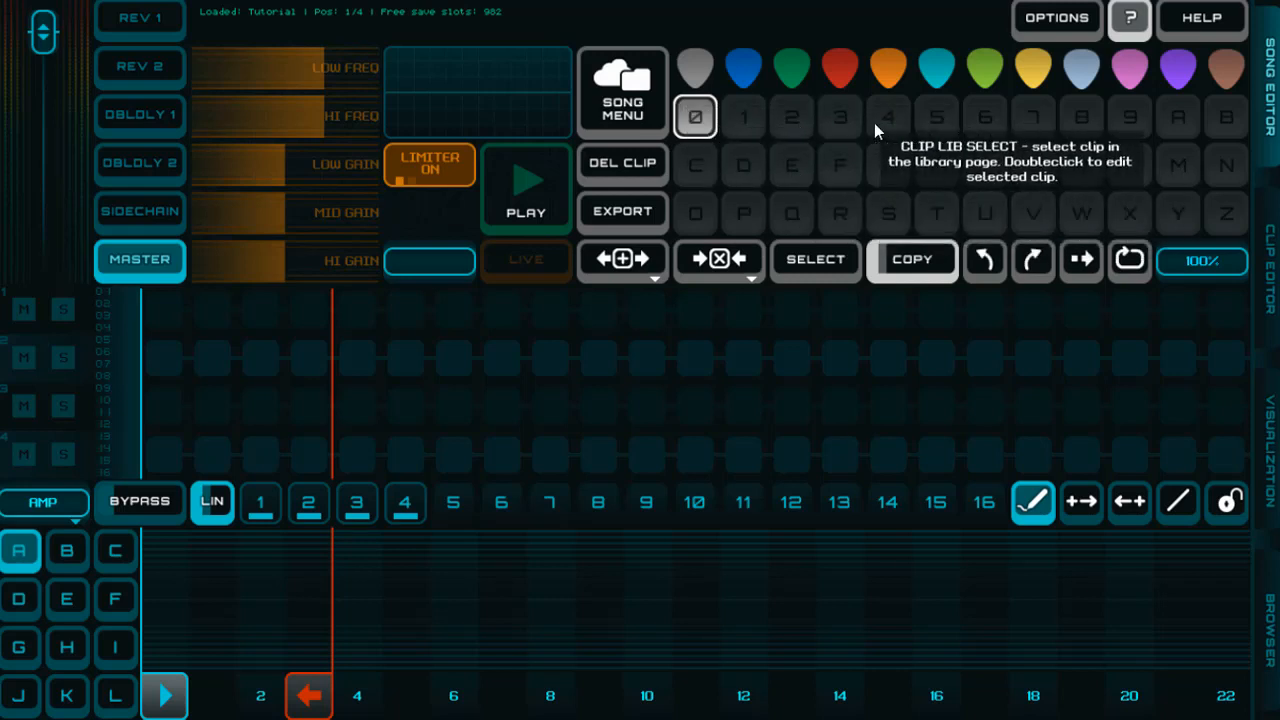
Duplicate grey clip 0 into clip 1 and open the copy from the song's clip library for editing
{"action": "double_click", "coordinate": [698, 117]}
{"action": "left_click", "coordinate": [35, 600]}
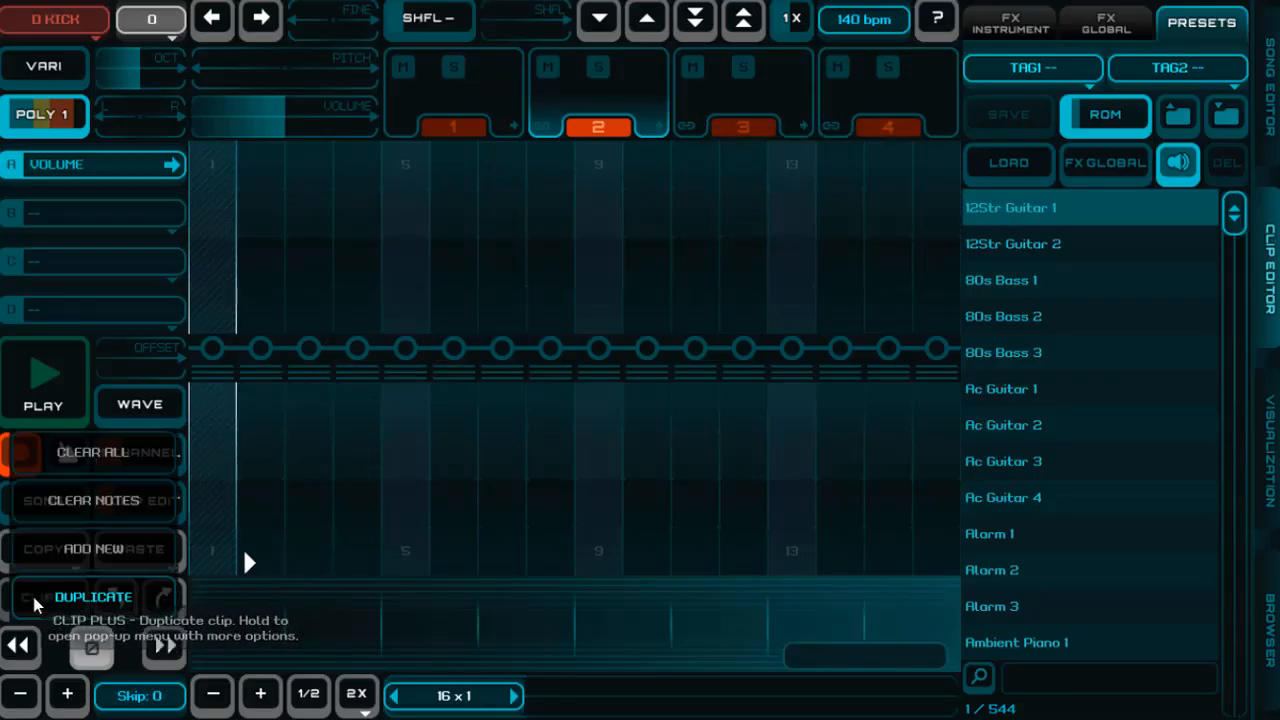
{"action": "left_click", "coordinate": [48, 596]}
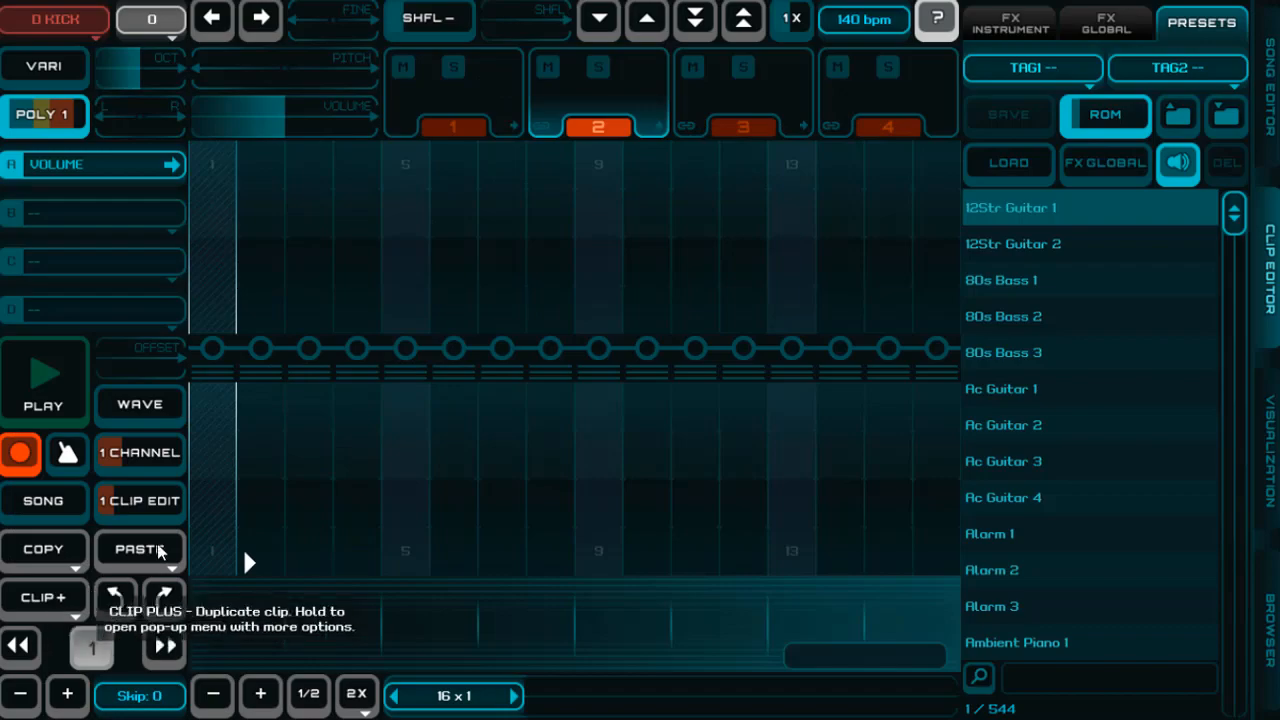
{"action": "key", "text": "Tab"}
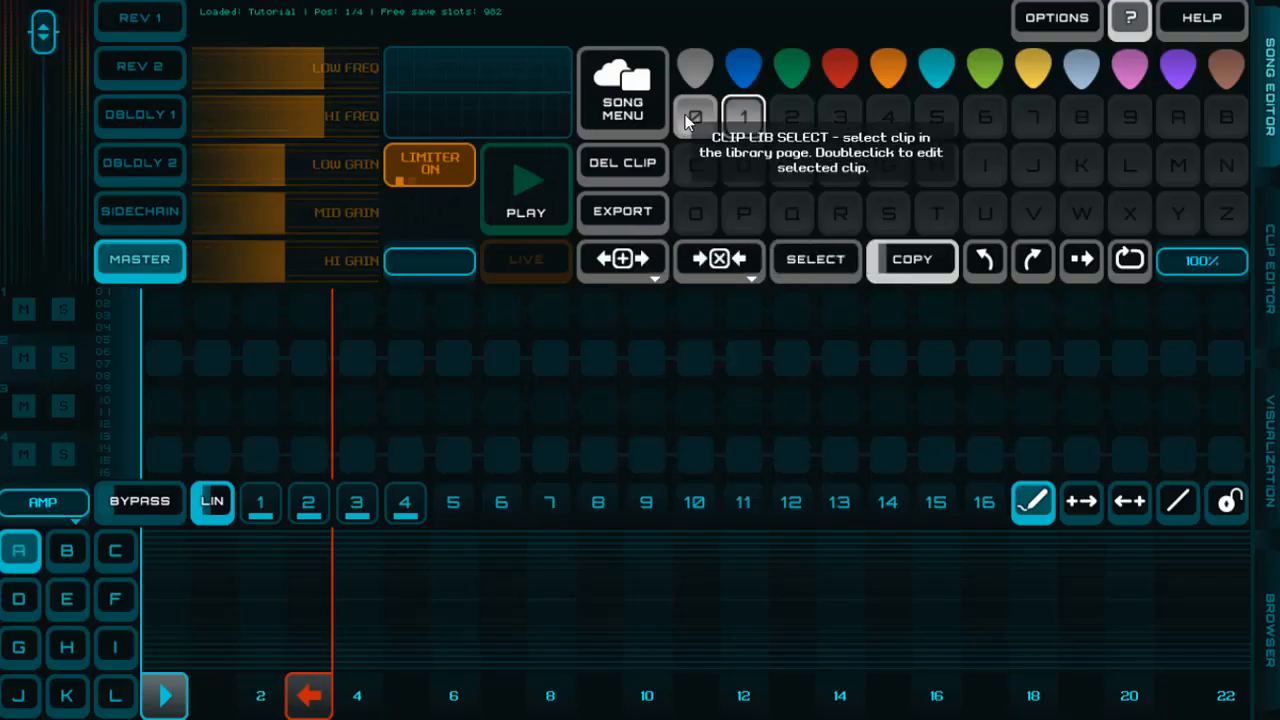
{"action": "double_click", "coordinate": [743, 124]}
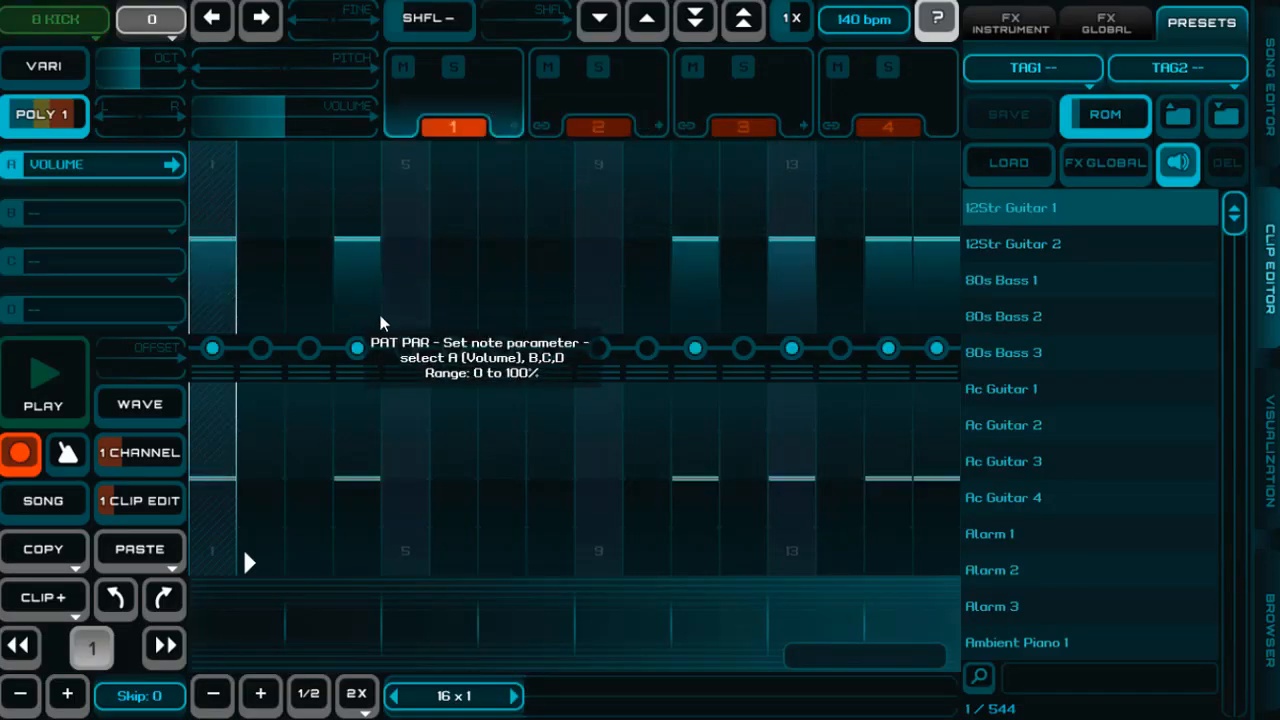
Set the instrument of clip 1's channel 2 to 8 PERC with sample 12
{"action": "left_click", "coordinate": [601, 109]}
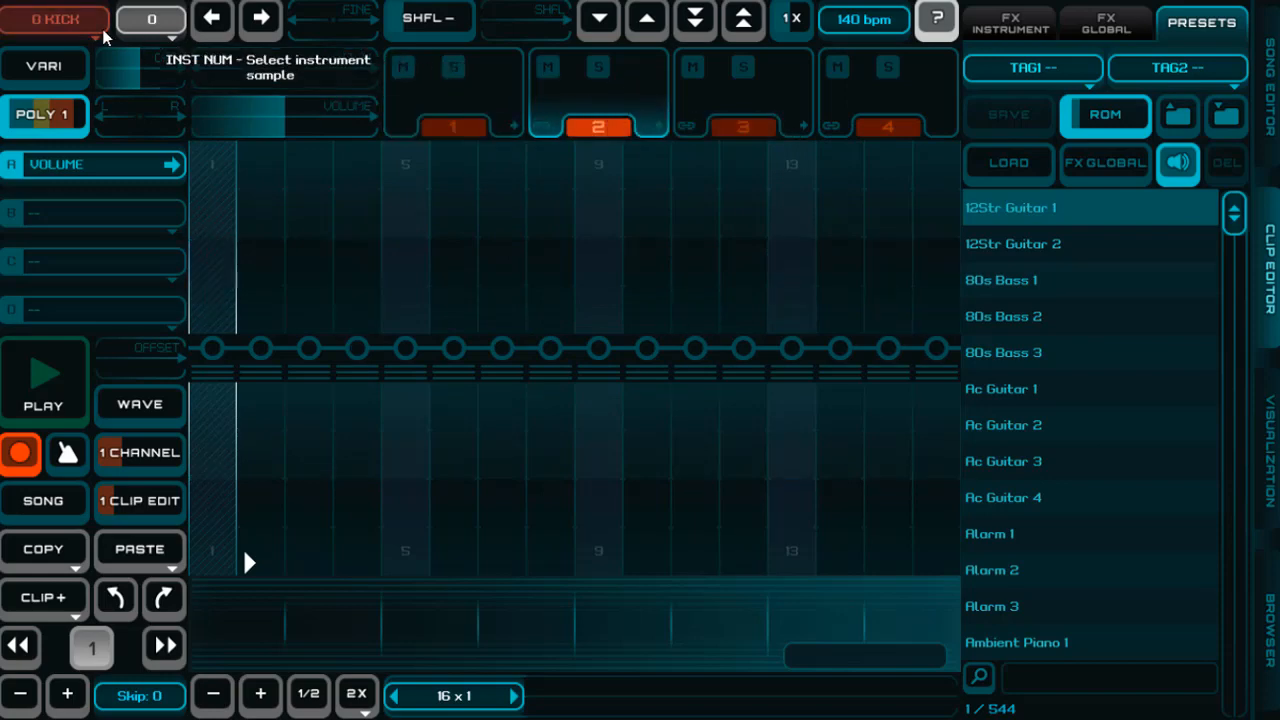
{"action": "left_click", "coordinate": [72, 29]}
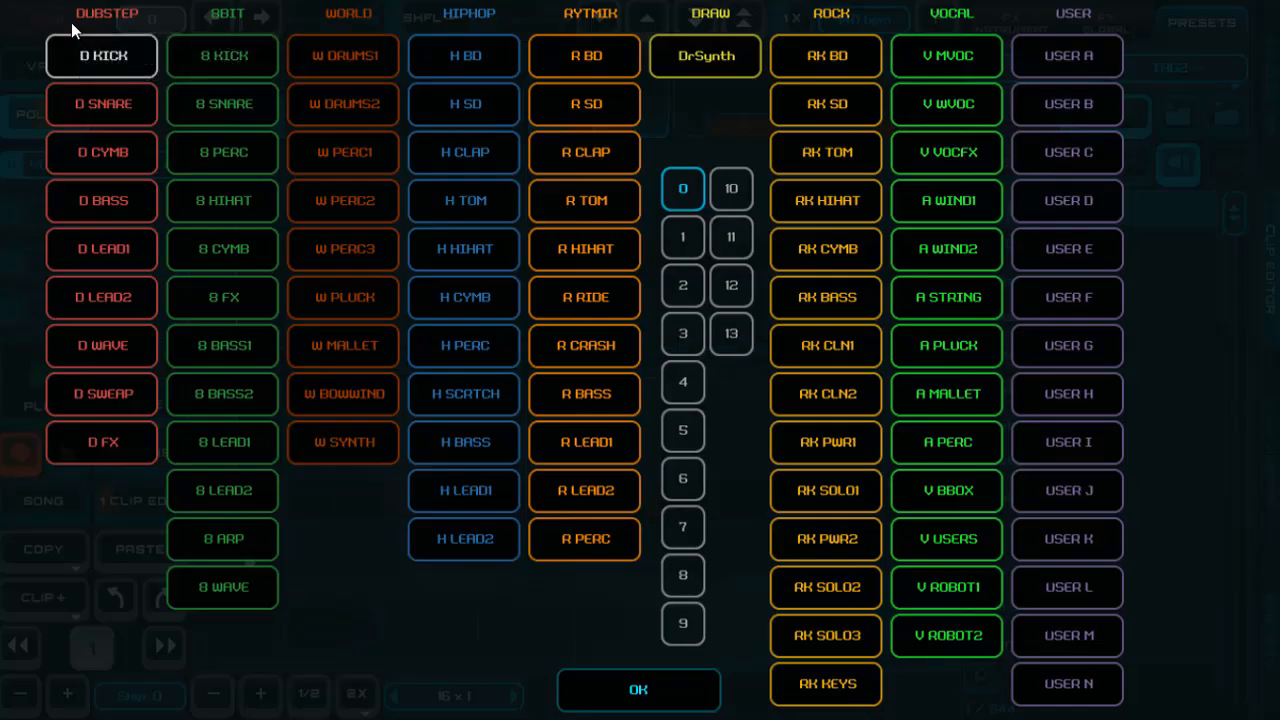
{"action": "left_click", "coordinate": [195, 151]}
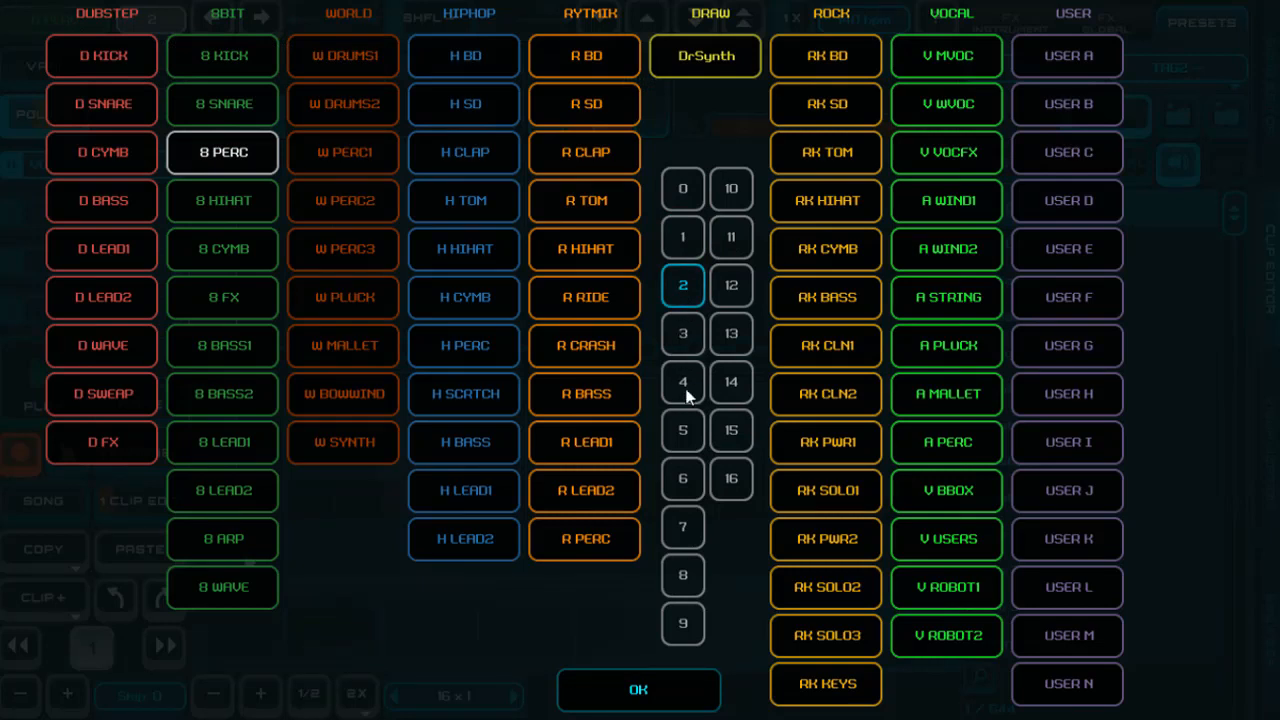
{"action": "left_click", "coordinate": [731, 287]}
{"action": "left_click", "coordinate": [637, 692]}
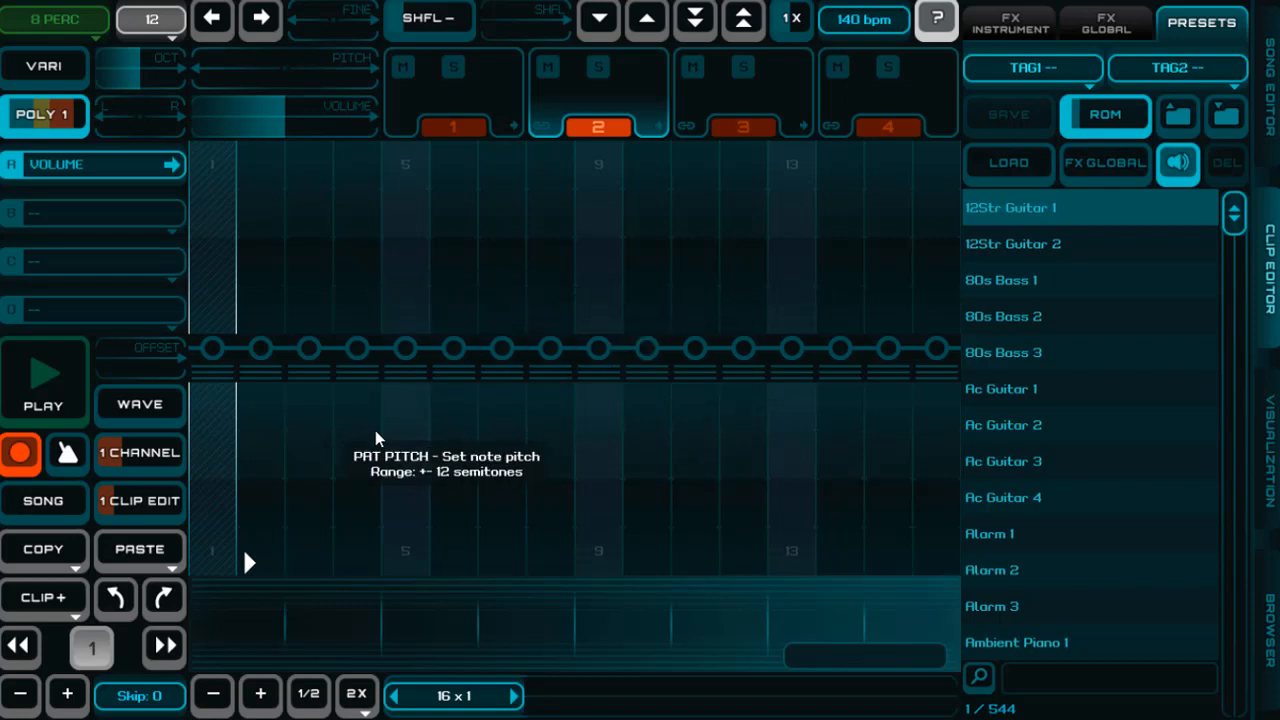
Place a percussion note at base pitch on step 5 of channel 2 while the clip plays
{"action": "key", "text": "space"}
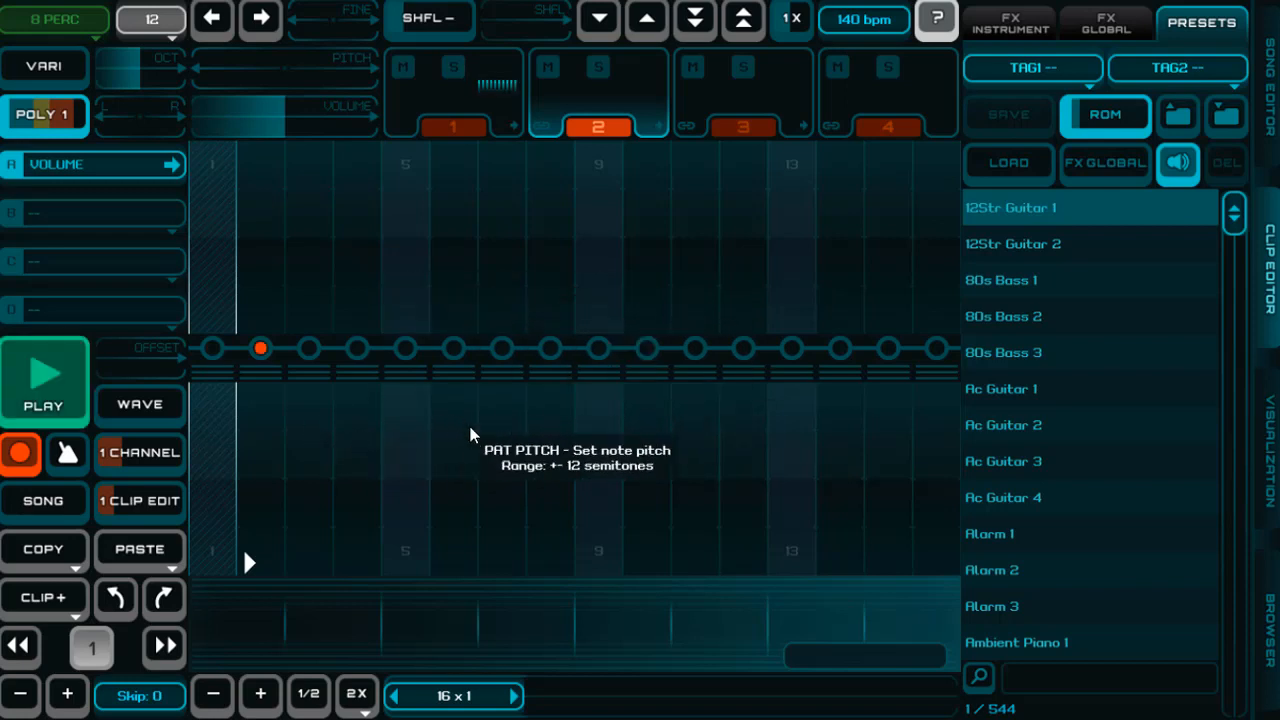
{"action": "left_click", "coordinate": [408, 488]}
{"action": "left_click", "coordinate": [405, 479]}
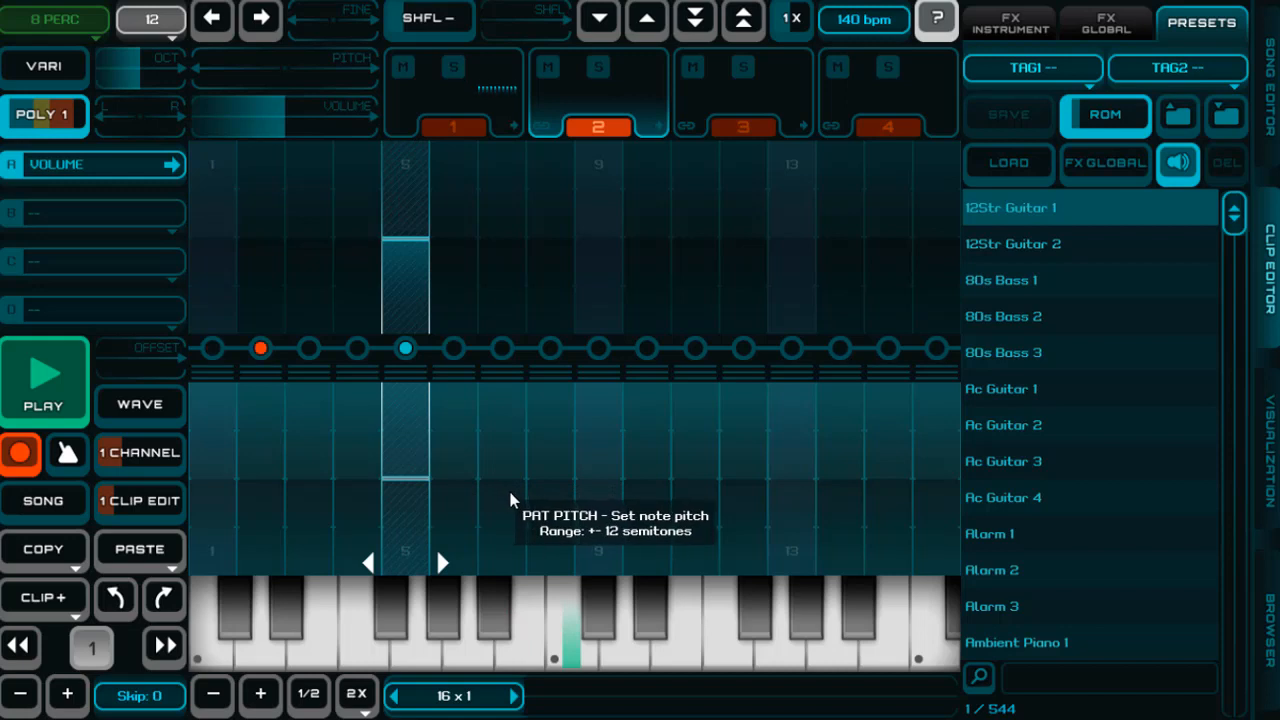
Try base-pitch percussion notes on steps 11 and 12 of channel 2, removing each one again
{"action": "left_click", "coordinate": [708, 478]}
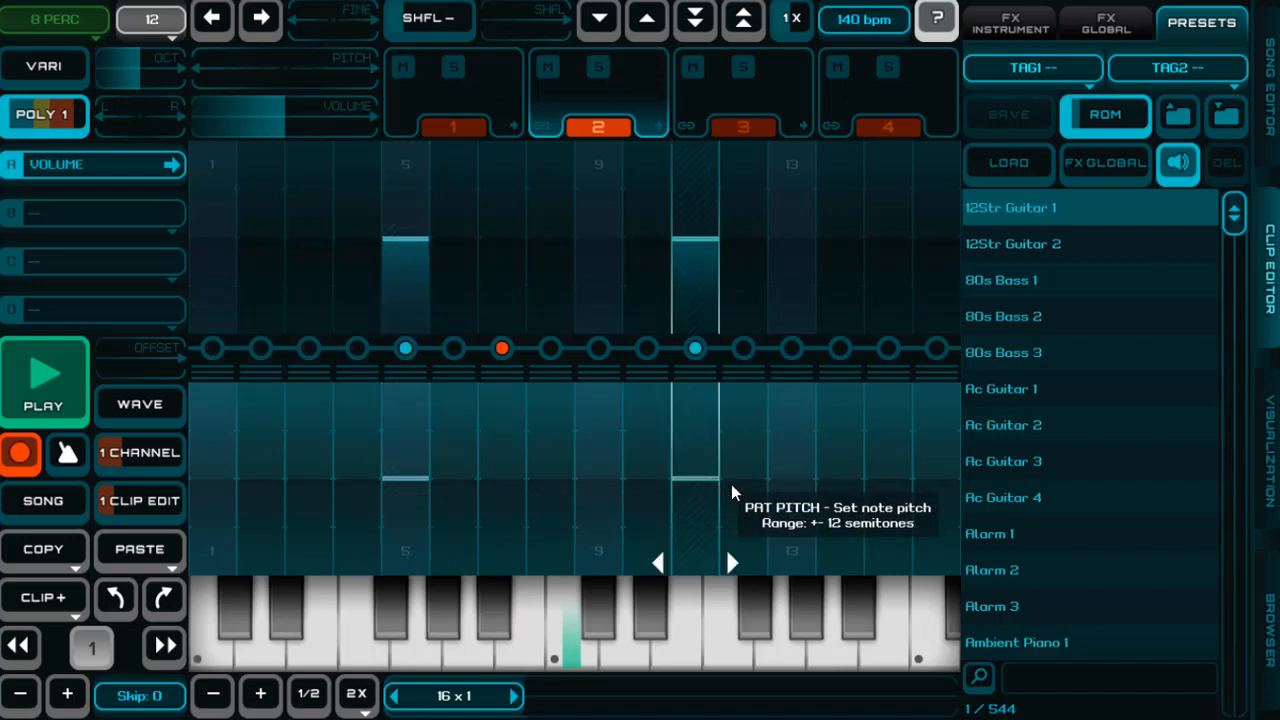
{"action": "left_click", "coordinate": [692, 370]}
{"action": "left_click", "coordinate": [744, 477]}
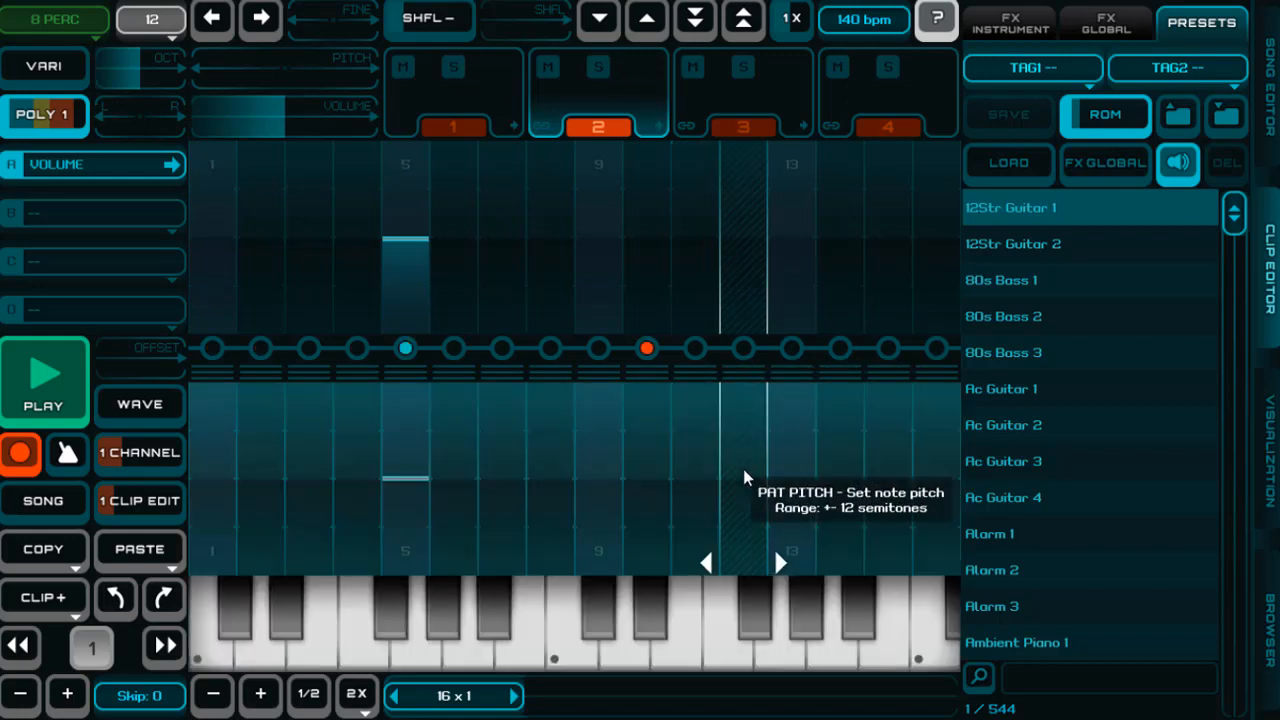
{"action": "left_click", "coordinate": [748, 484]}
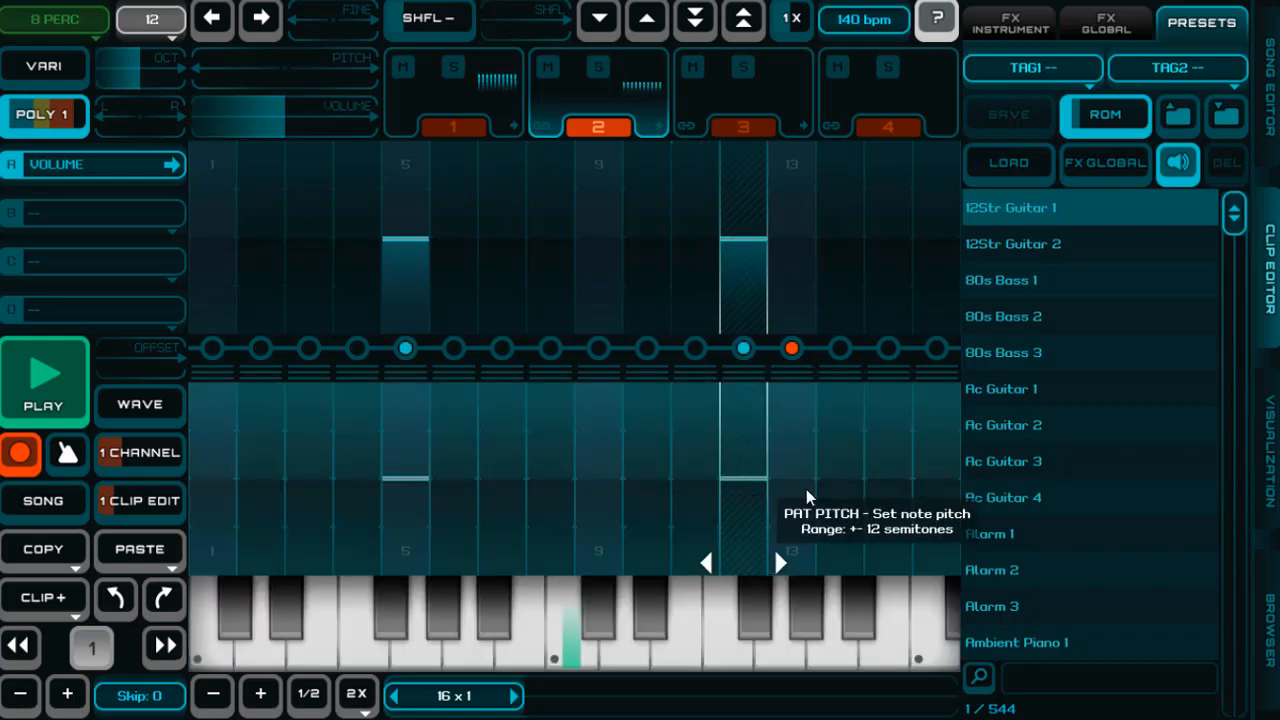
{"action": "left_click", "coordinate": [751, 372]}
Add base-pitch percussion notes on steps 13, 15 and 16 of channel 2 and stop playback
{"action": "left_click", "coordinate": [791, 484]}
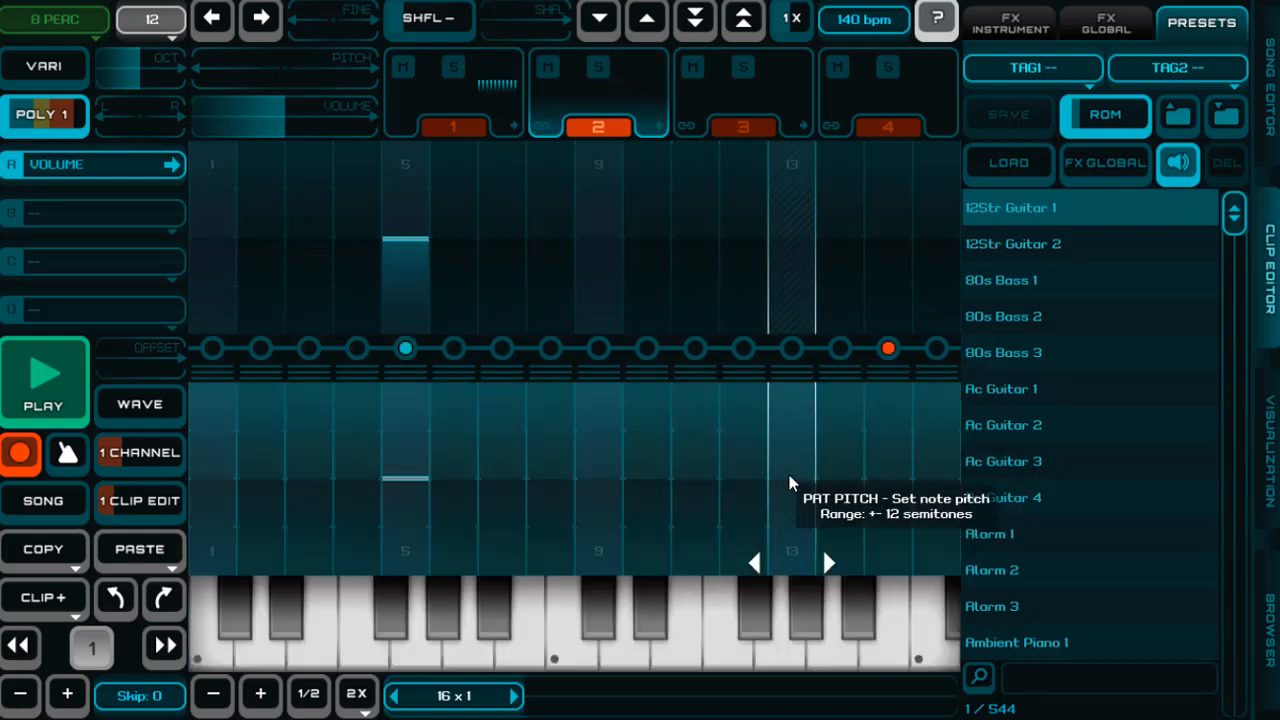
{"action": "left_click", "coordinate": [790, 483]}
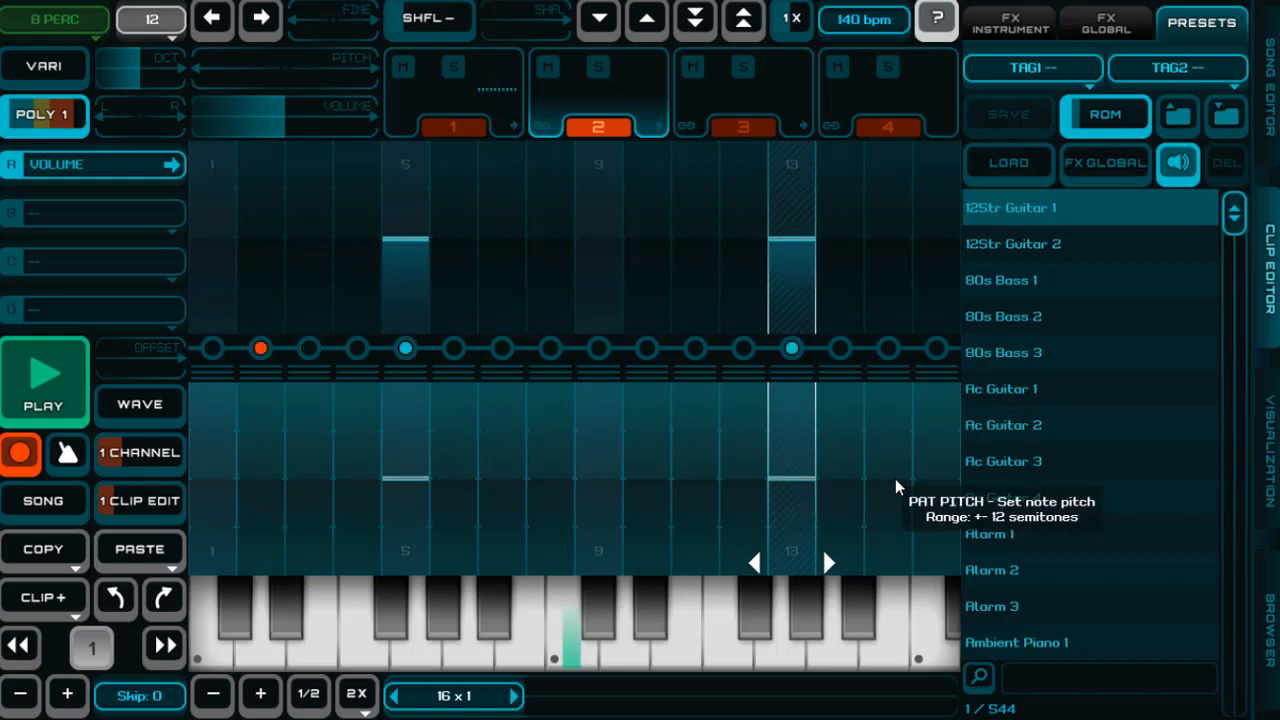
{"action": "left_click", "coordinate": [896, 487]}
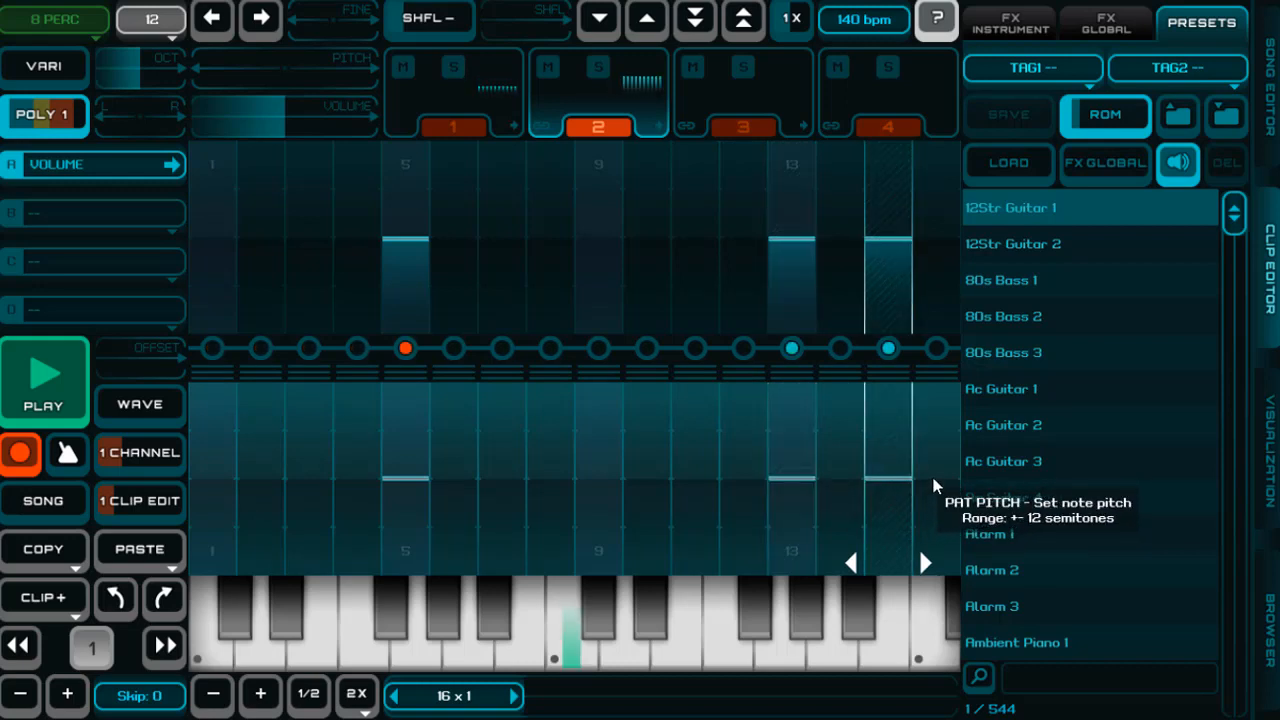
{"action": "left_click", "coordinate": [935, 486]}
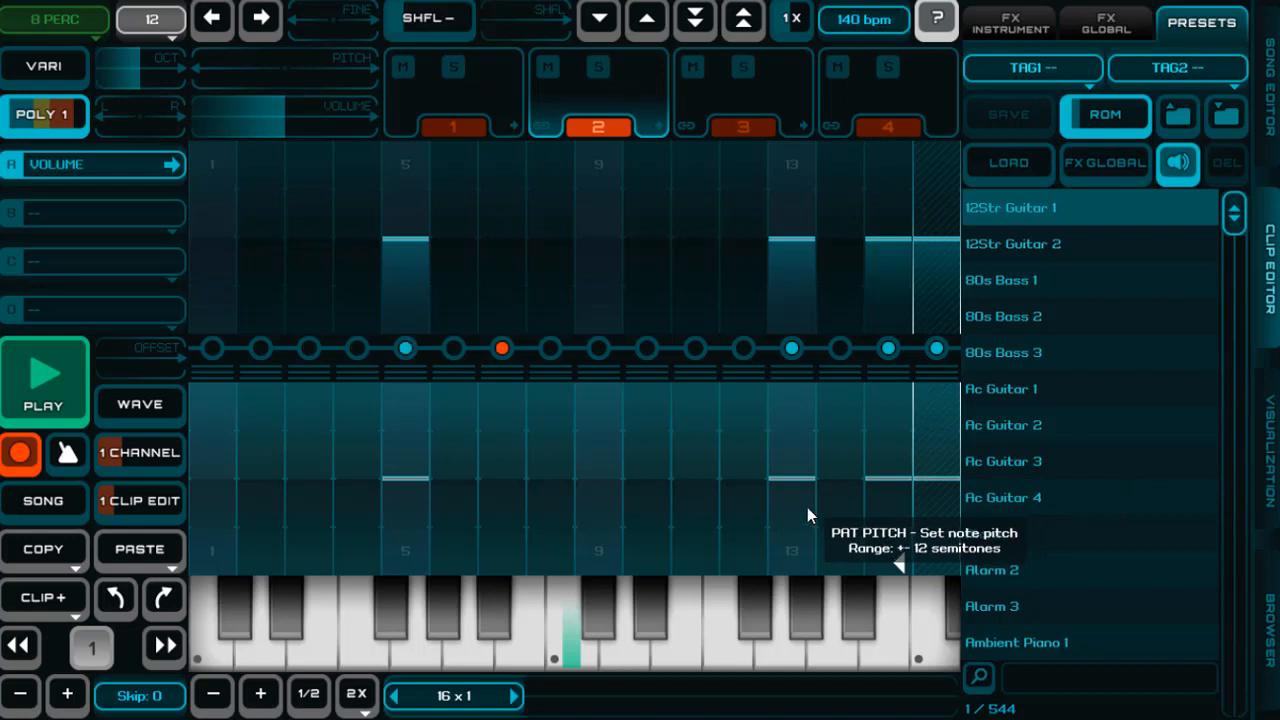
{"action": "key", "text": "space"}
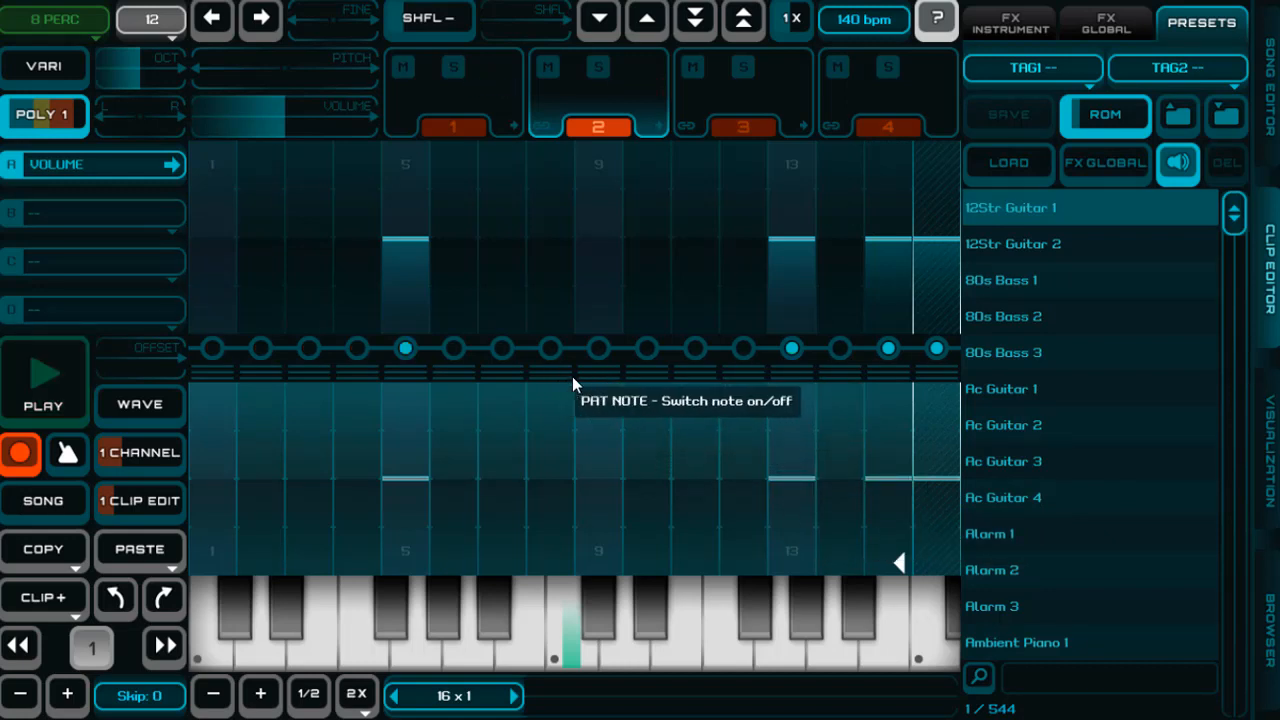
Open blue clip 0 from the song's clip library for editing
{"action": "key", "text": "Tab"}
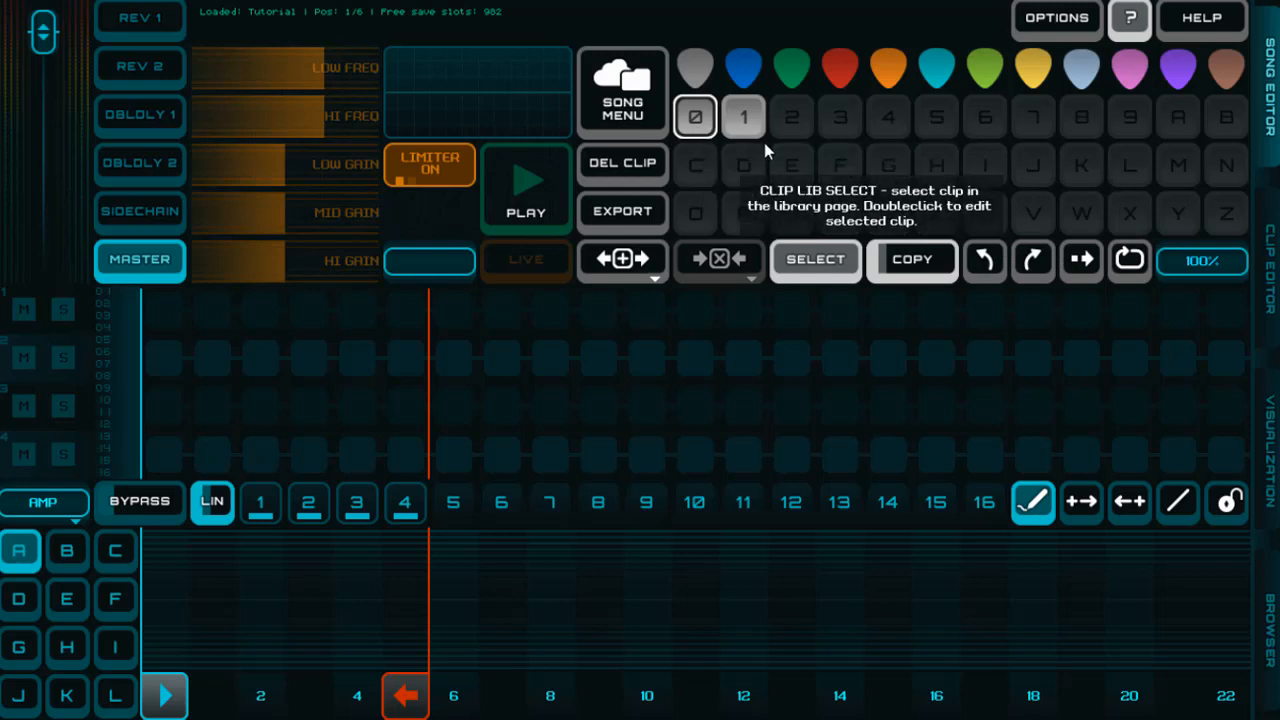
{"action": "left_click", "coordinate": [738, 64]}
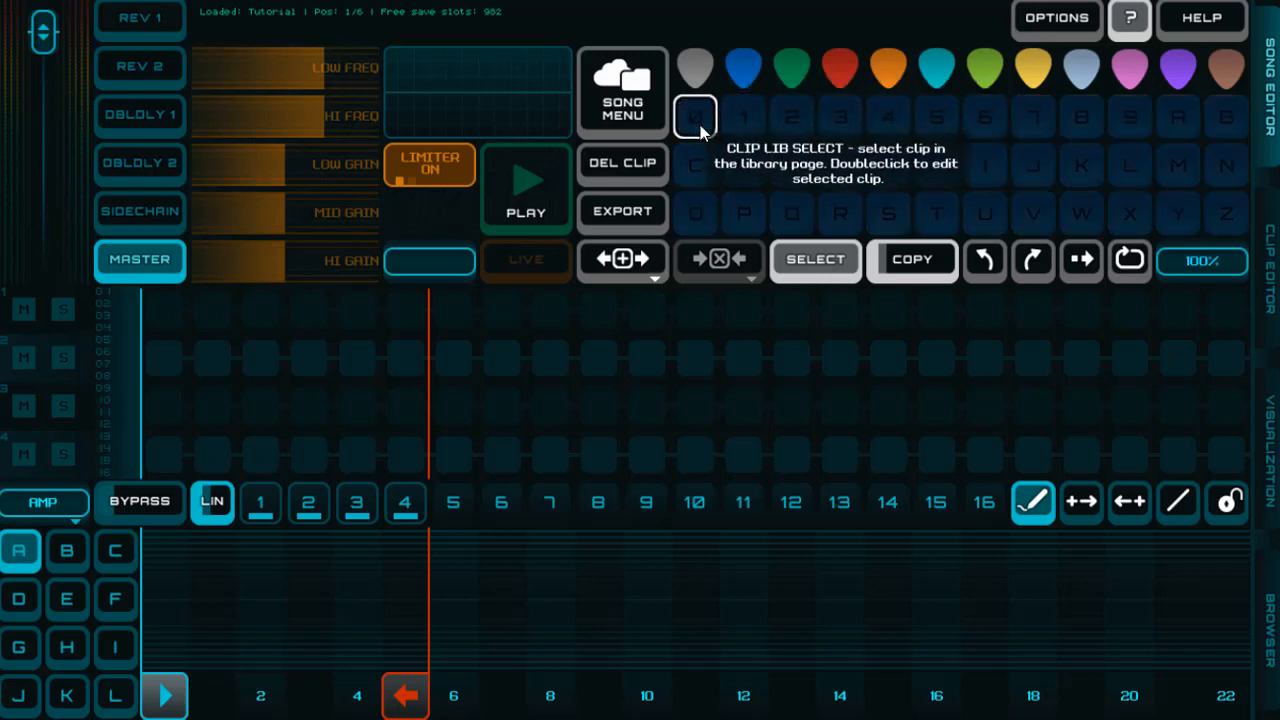
{"action": "double_click", "coordinate": [701, 122]}
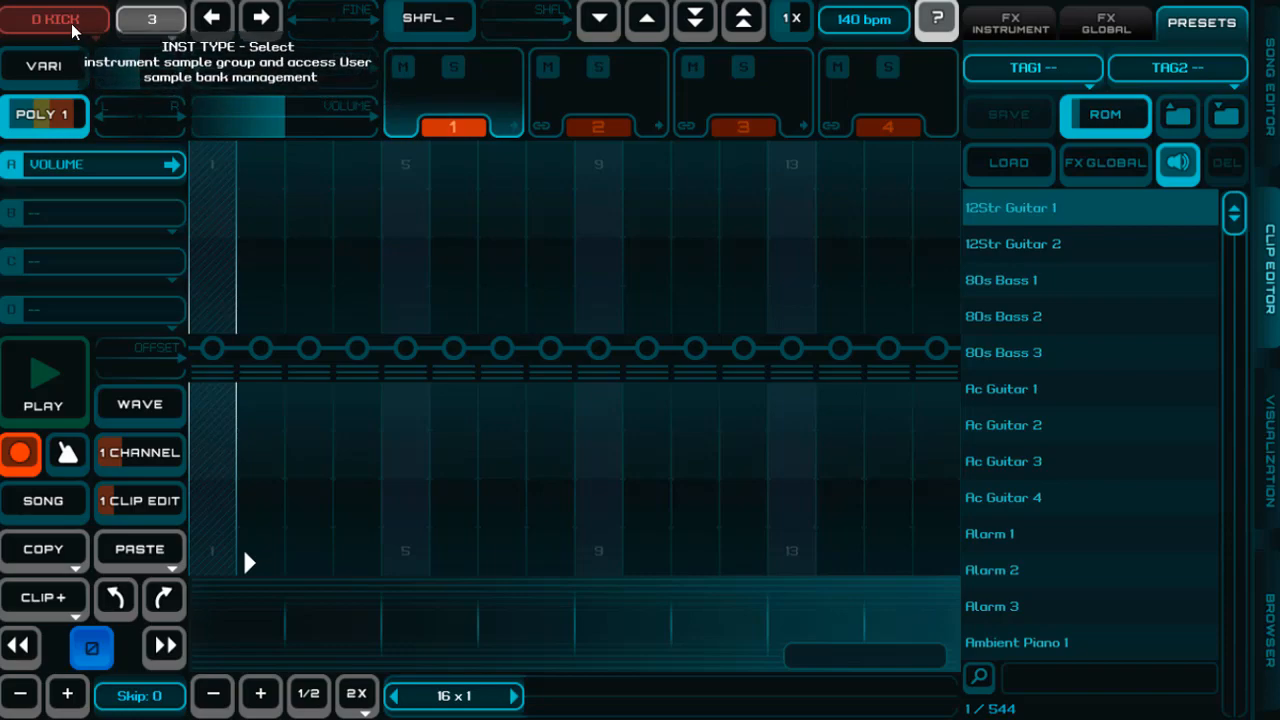
Set the instrument of blue clip 0's channel 1 to 8 BASS1 with sample 3
{"action": "left_click", "coordinate": [100, 38]}
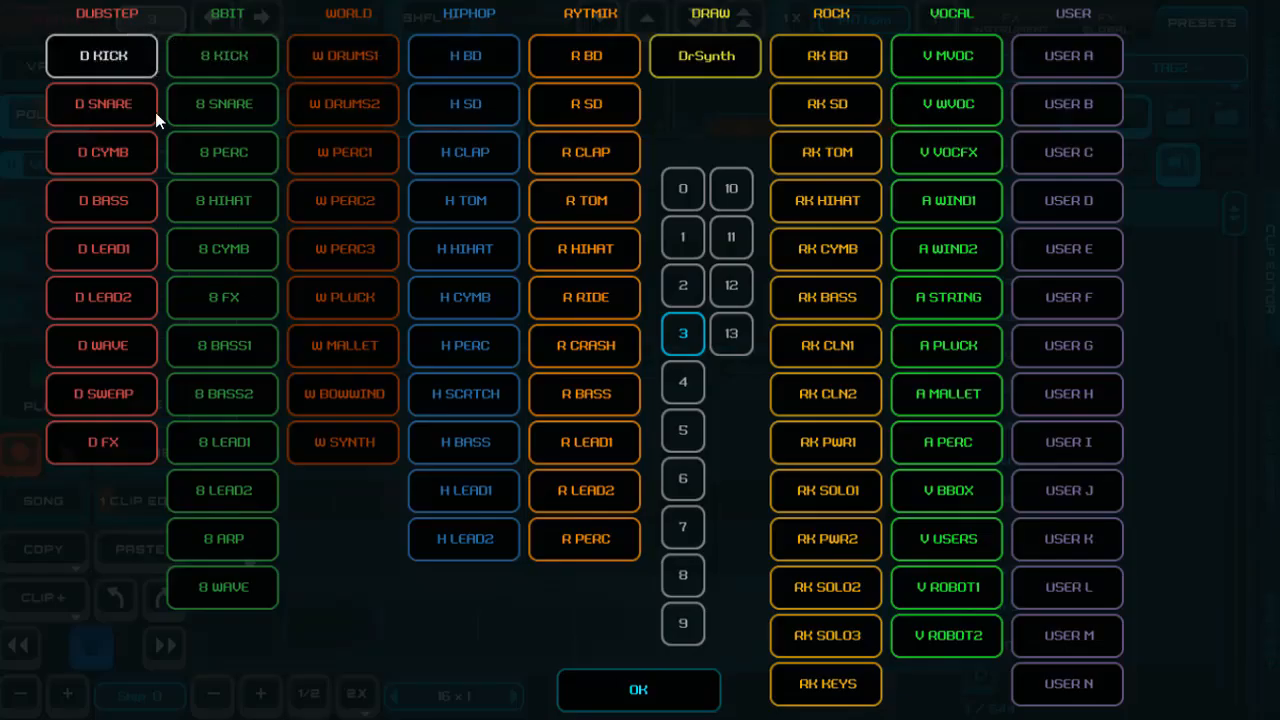
{"action": "left_click", "coordinate": [222, 345]}
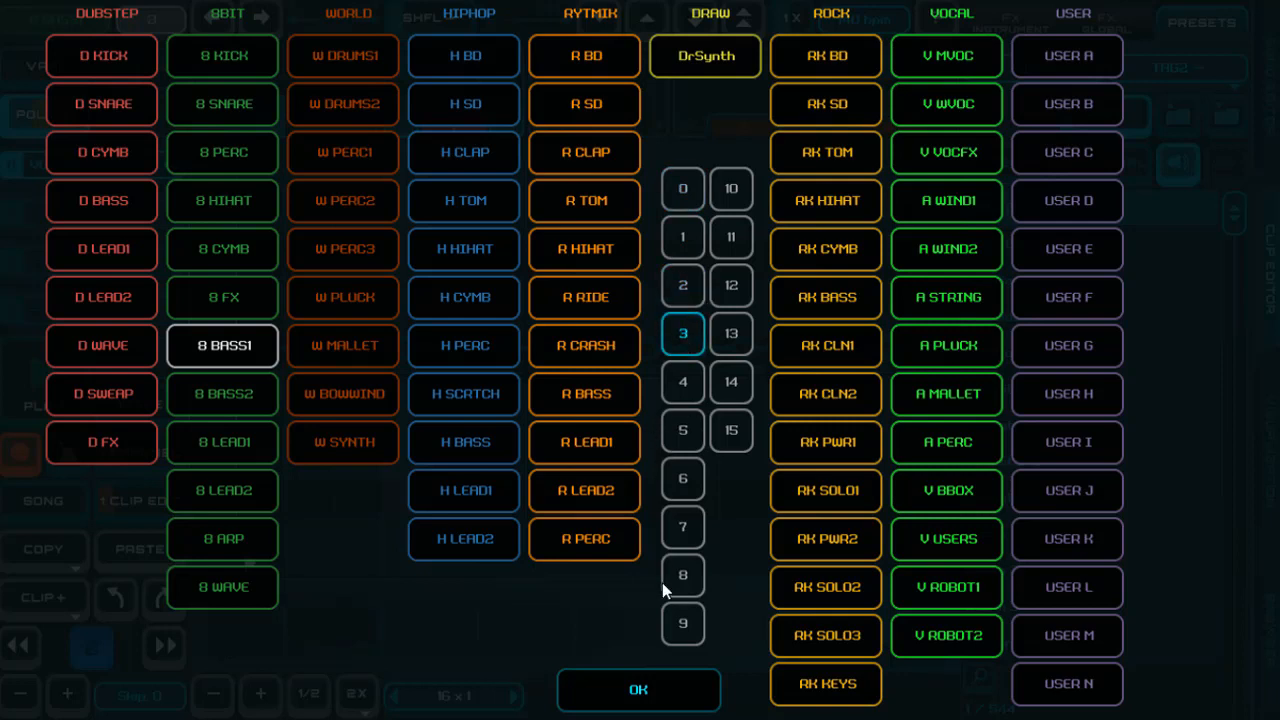
{"action": "left_click", "coordinate": [632, 690]}
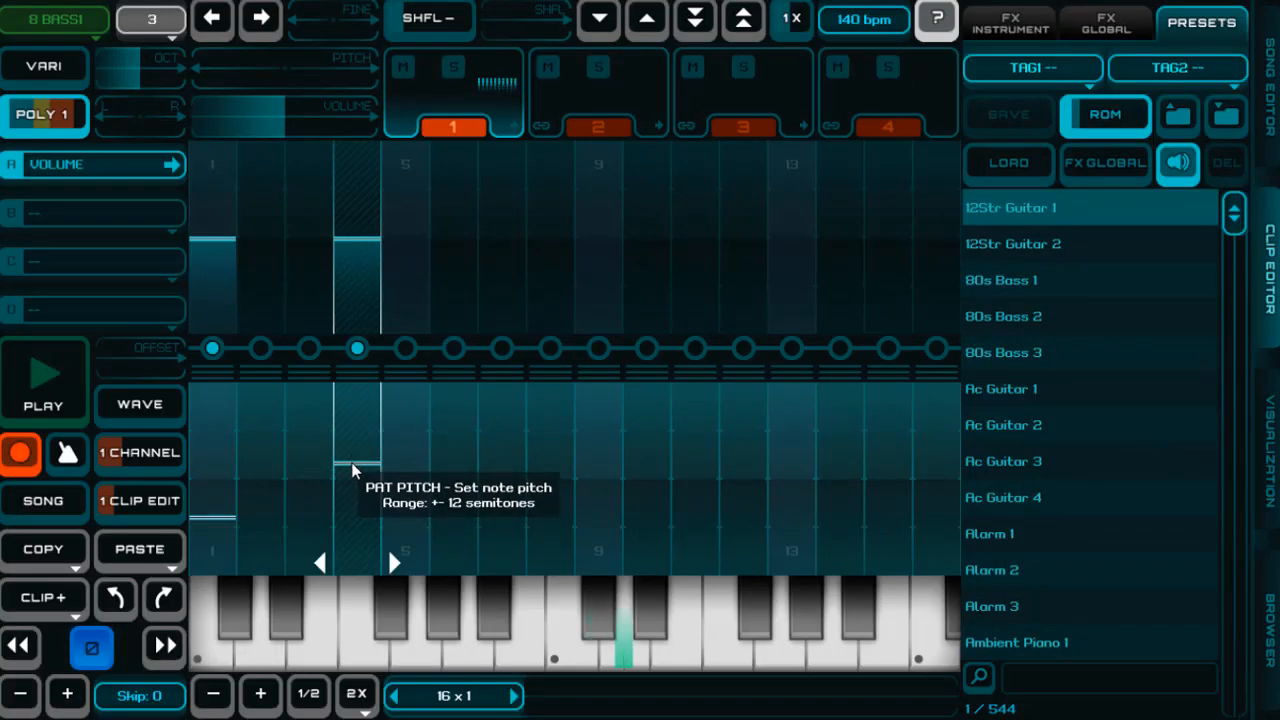
Tune the bass notes on steps 1 and 4 to about 4 semitones below and 3 above base pitch, and audition them
{"action": "left_click", "coordinate": [212, 507]}
{"action": "key", "text": "space"}
{"action": "key", "text": "space"}
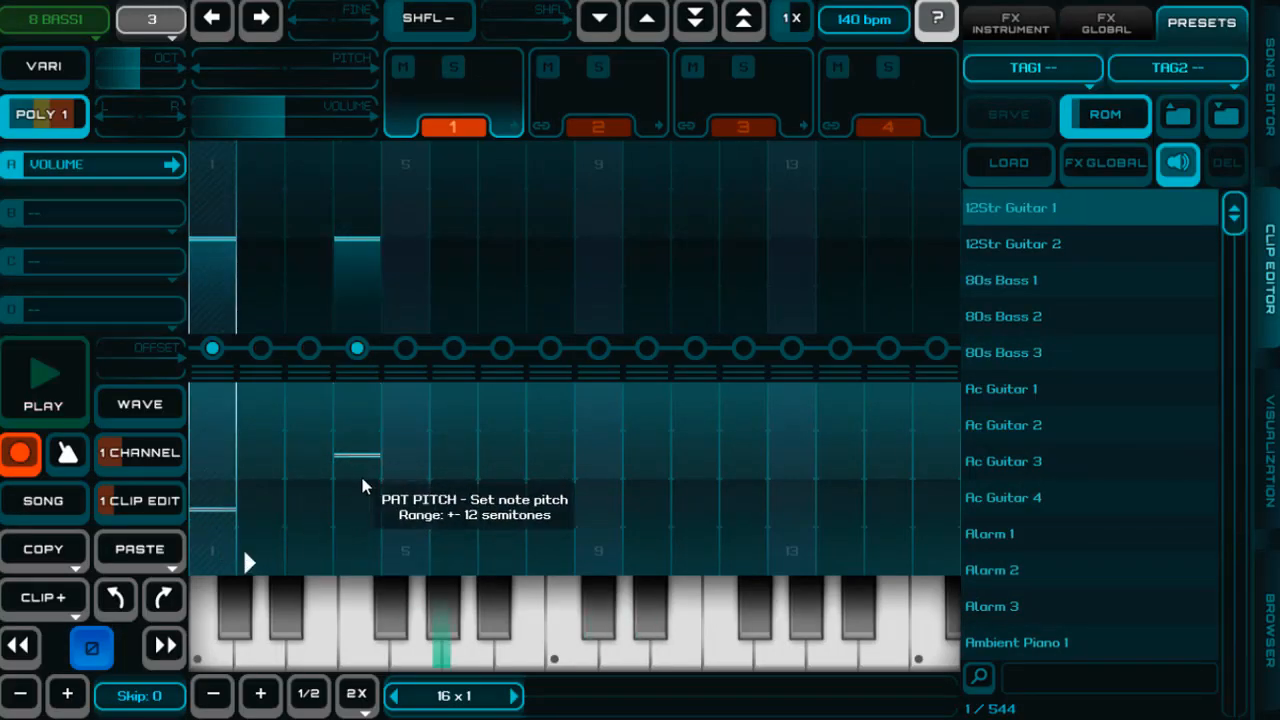
{"action": "key", "text": "space"}
{"action": "key", "text": "space"}
{"action": "key", "text": "space"}
{"action": "key", "text": "space"}
Add bass notes on steps 7 and 10, matching the pitches of steps 1 and 4, and audition the pattern
{"action": "left_click", "coordinate": [510, 512]}
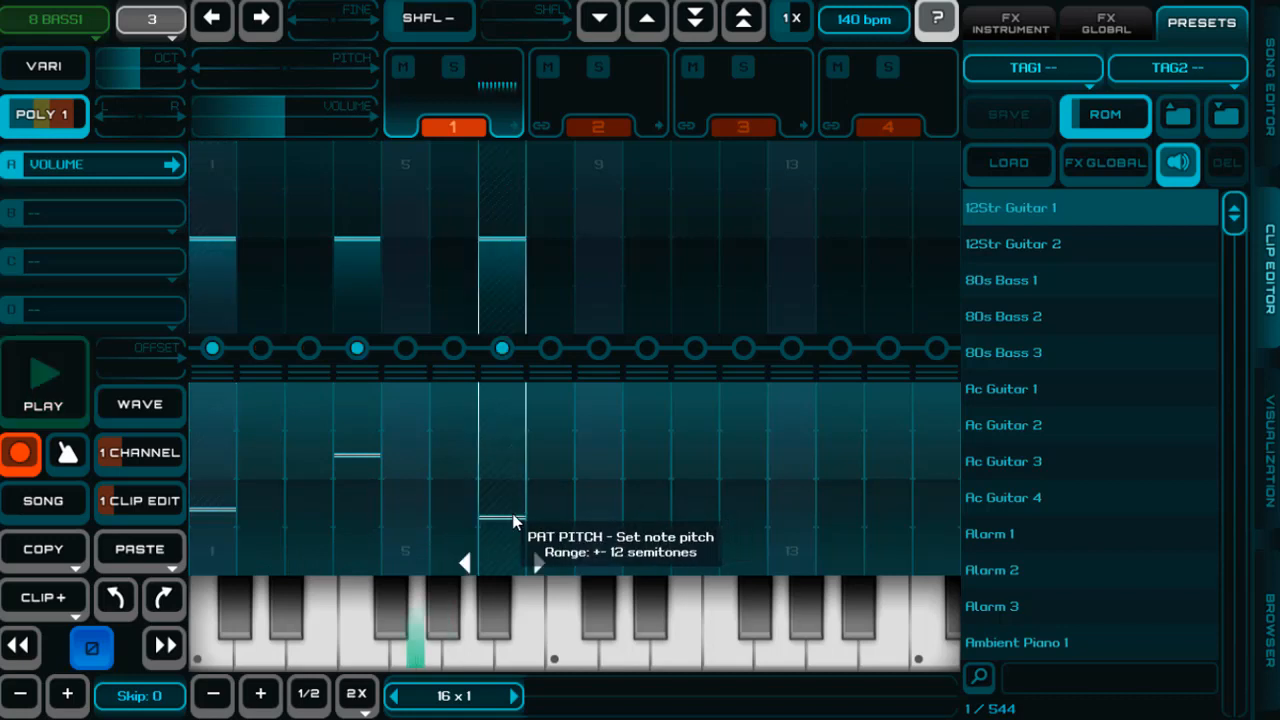
{"action": "left_click", "coordinate": [637, 452]}
{"action": "left_click", "coordinate": [636, 457]}
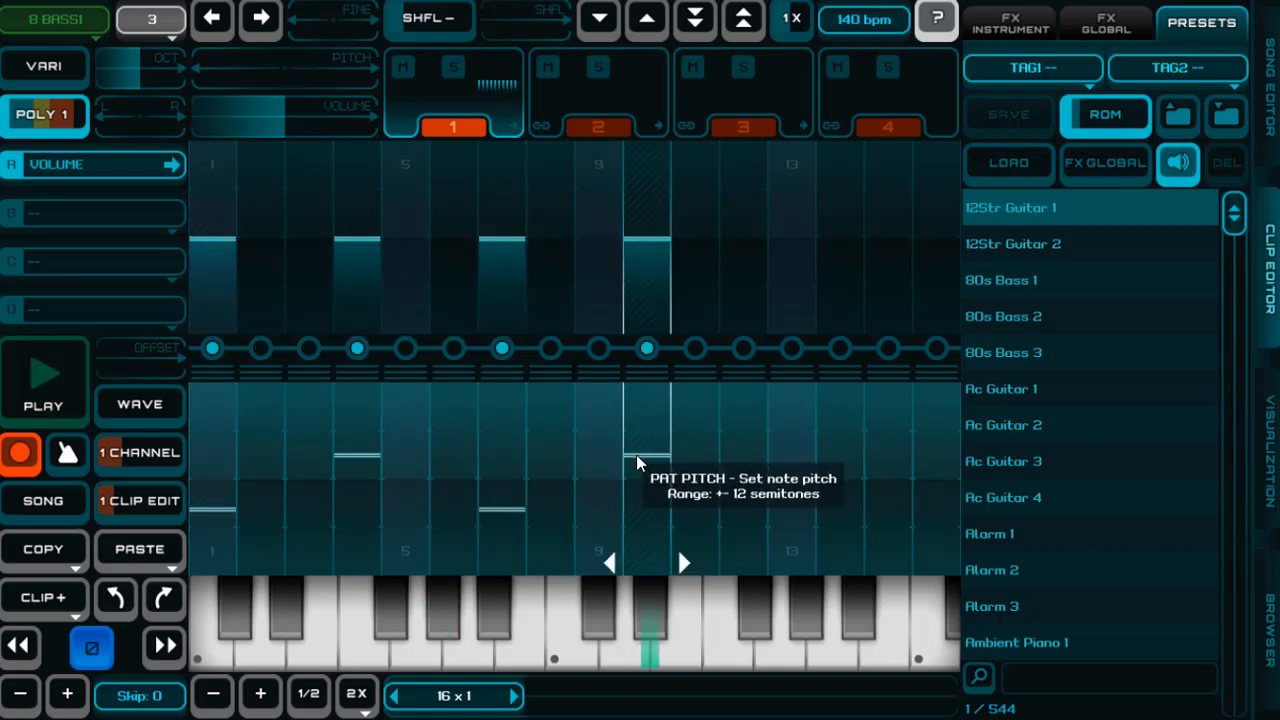
{"action": "key", "text": "space"}
{"action": "key", "text": "space"}
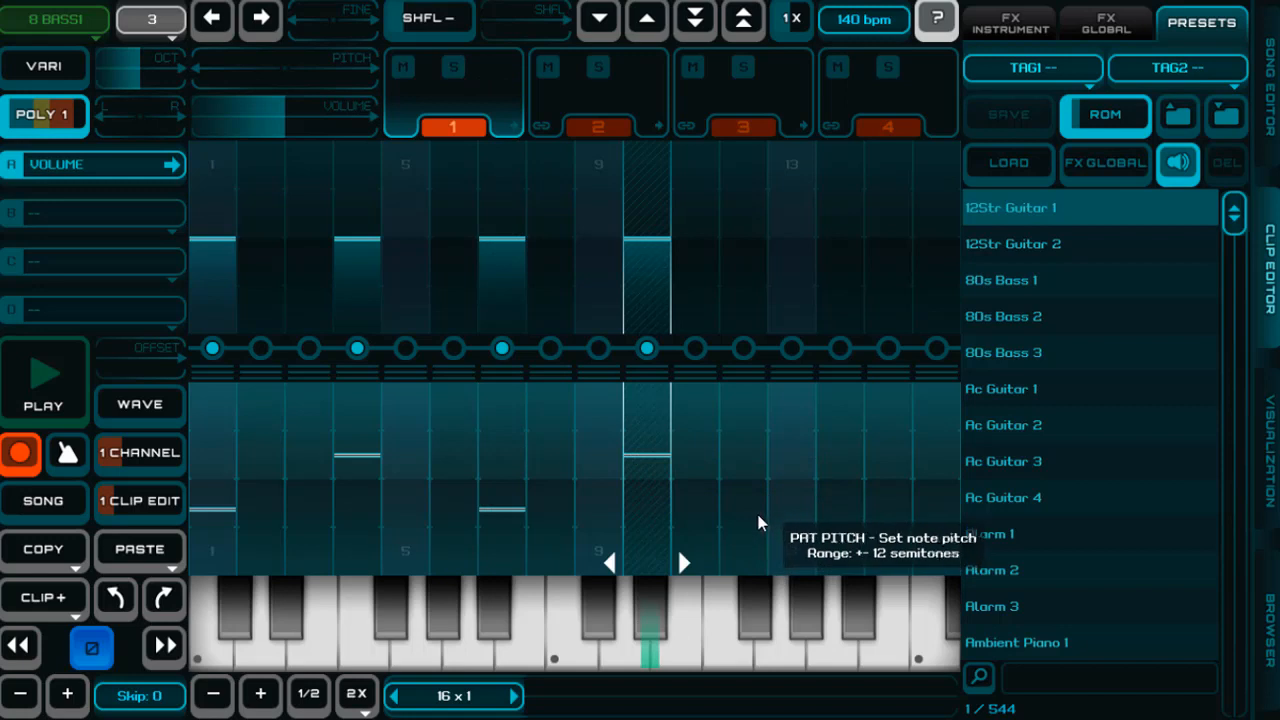
Add bass notes on steps 13 and 15, about 6 semitones below and 4 above base pitch, keeping step 12 empty, and audition the clip
{"action": "left_click", "coordinate": [753, 522]}
{"action": "left_click", "coordinate": [776, 528]}
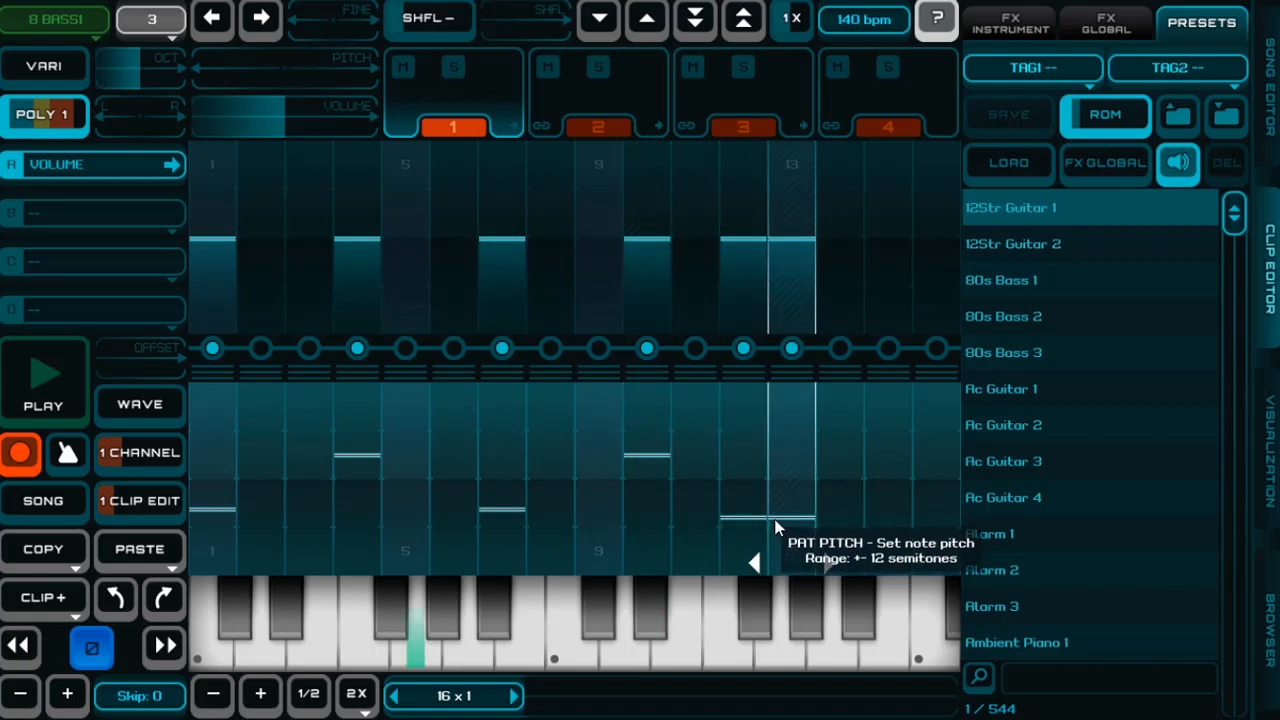
{"action": "left_click", "coordinate": [776, 528]}
{"action": "left_click", "coordinate": [746, 353]}
{"action": "key", "text": "space"}
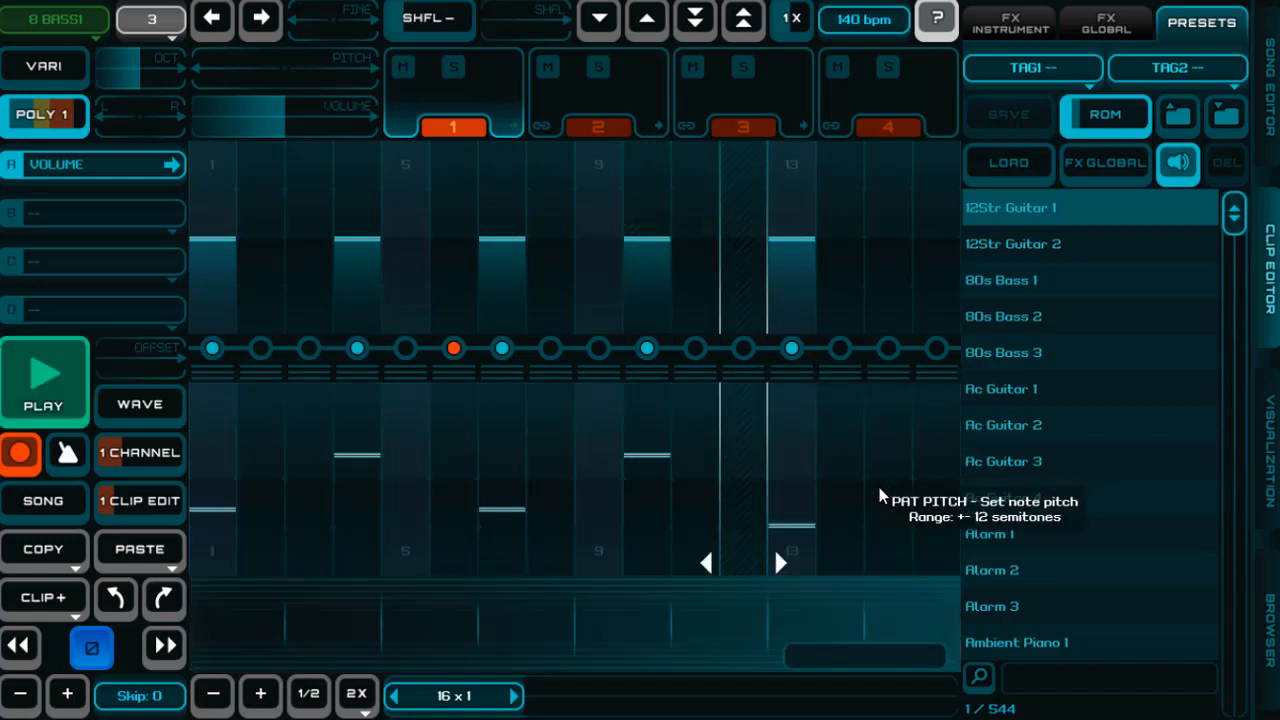
{"action": "left_click", "coordinate": [889, 447]}
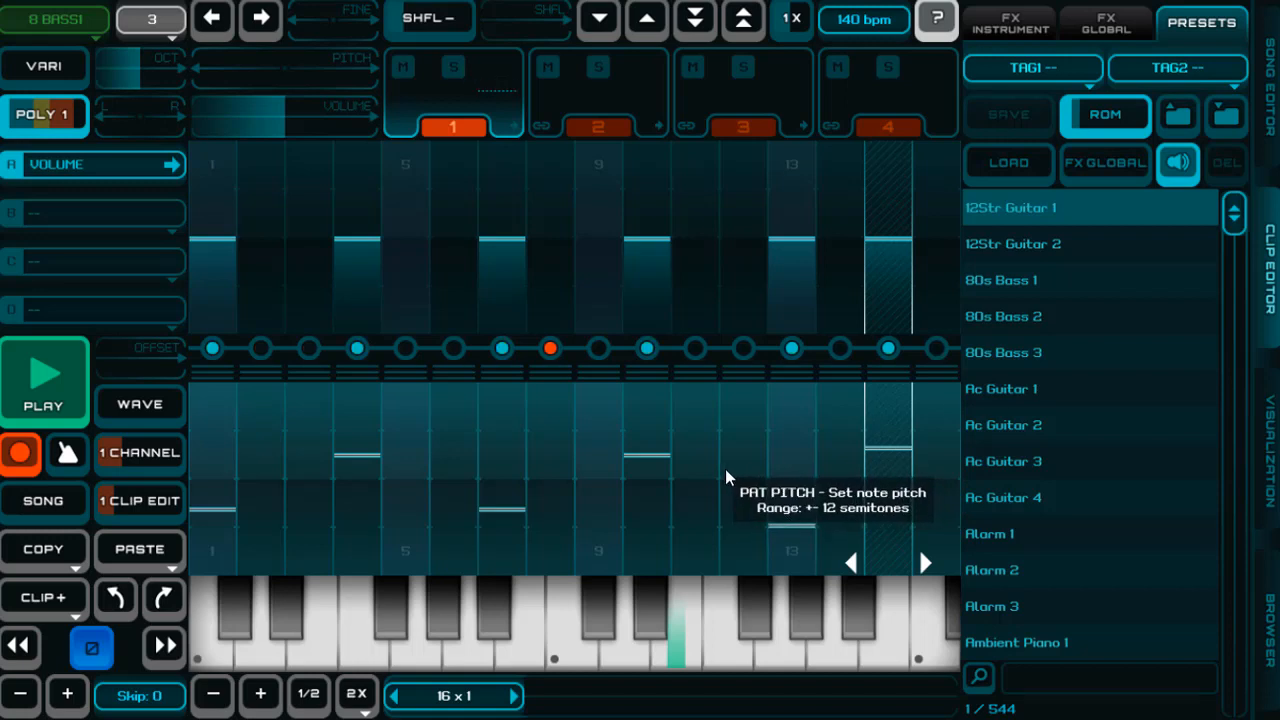
{"action": "key", "text": "space"}
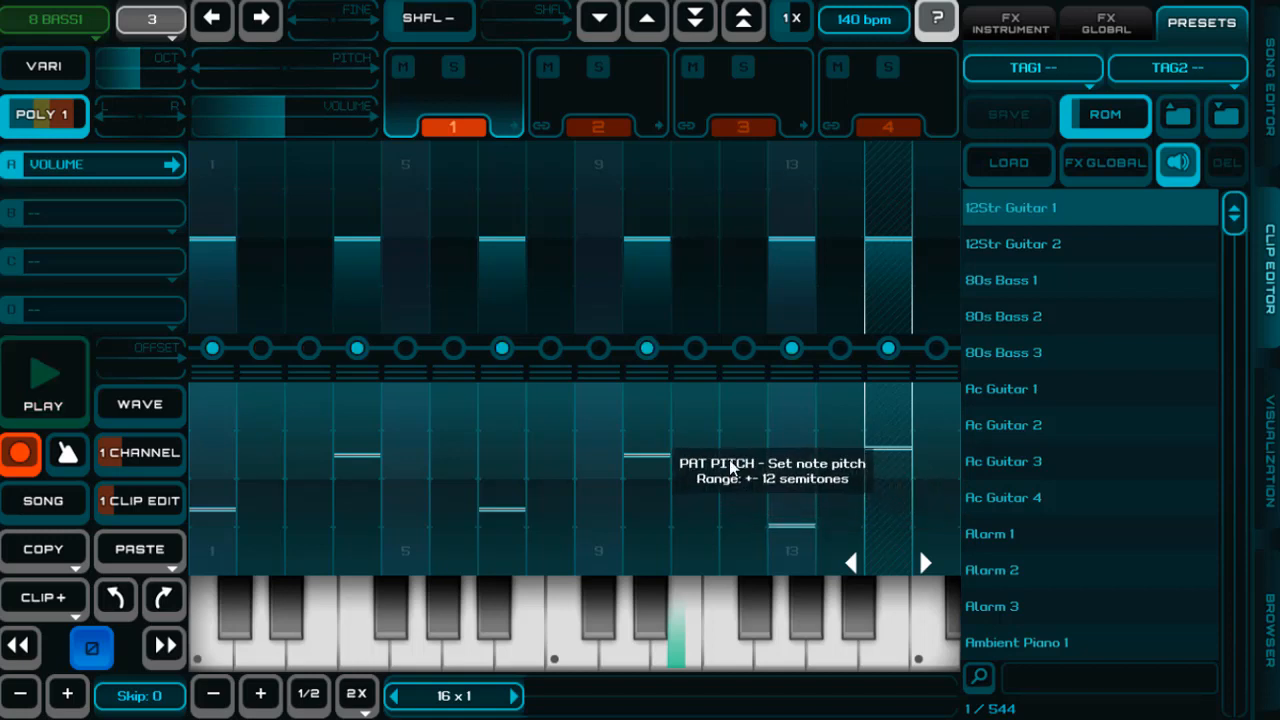
Place grey clip 0 in the first four slots of song track 1
{"action": "key", "text": "Tab"}
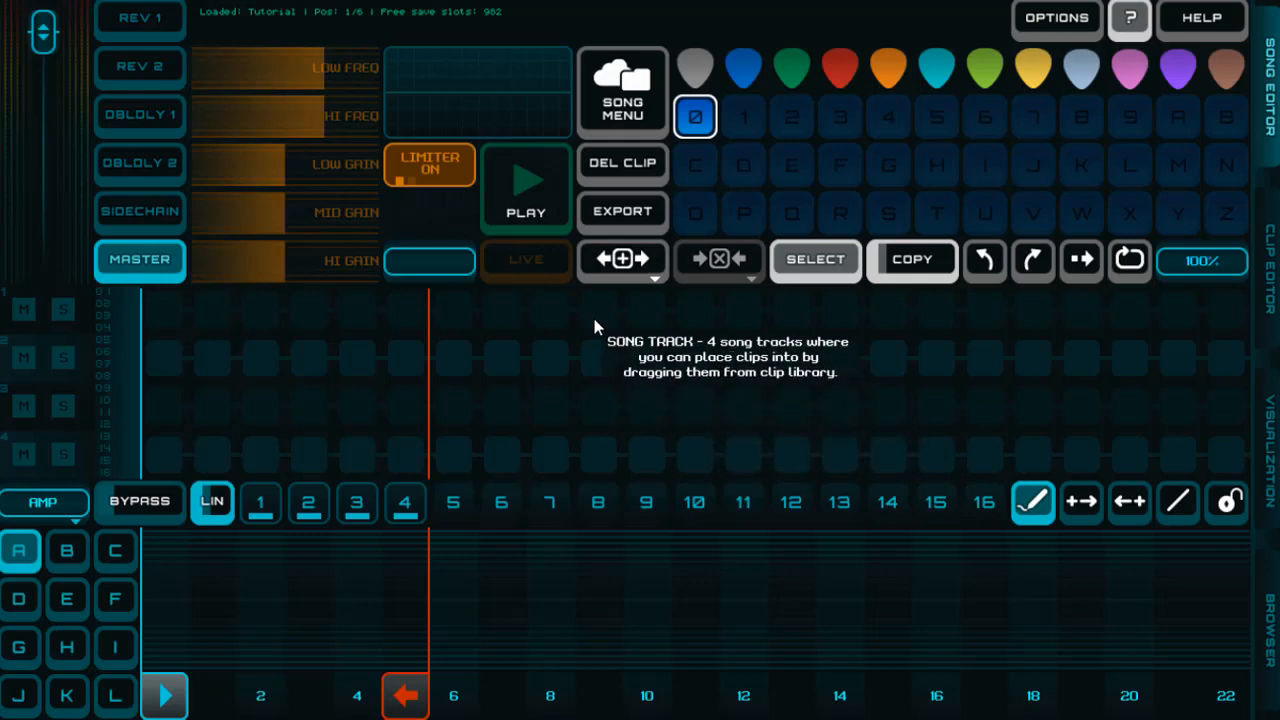
{"action": "left_click", "coordinate": [696, 72]}
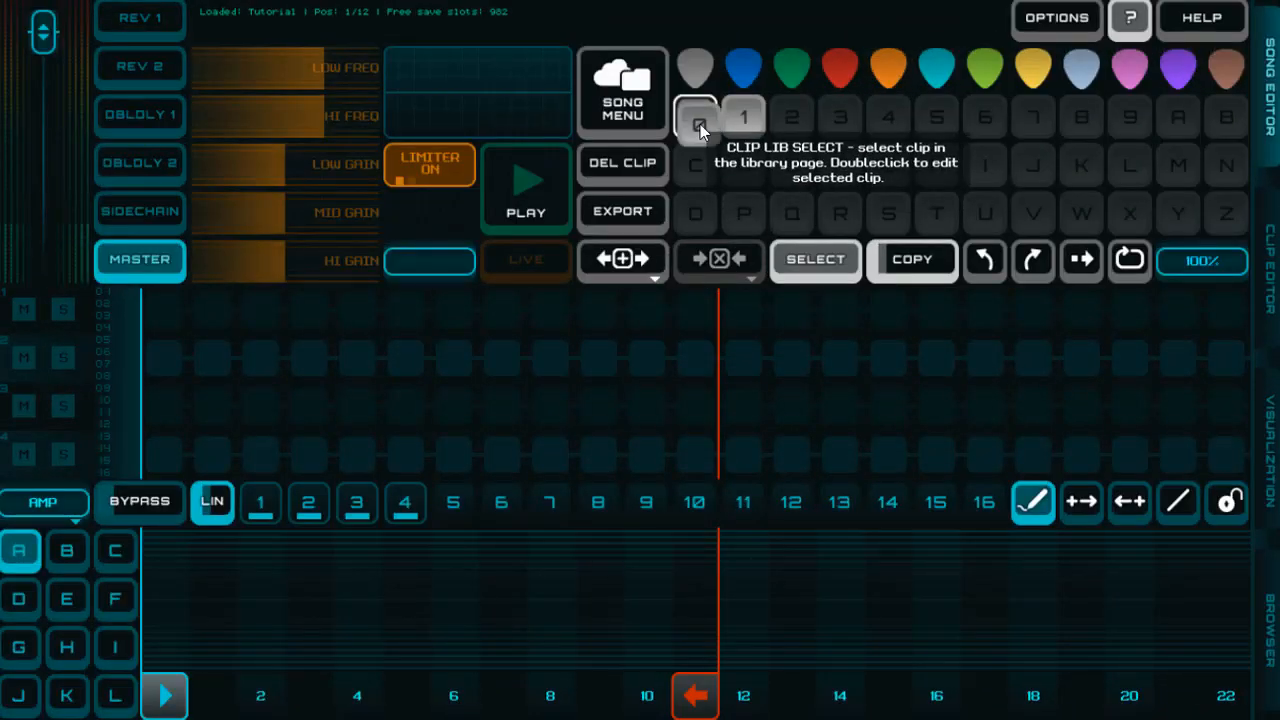
{"action": "left_click_drag", "start_coordinate": [700, 124], "coordinate": [164, 310]}
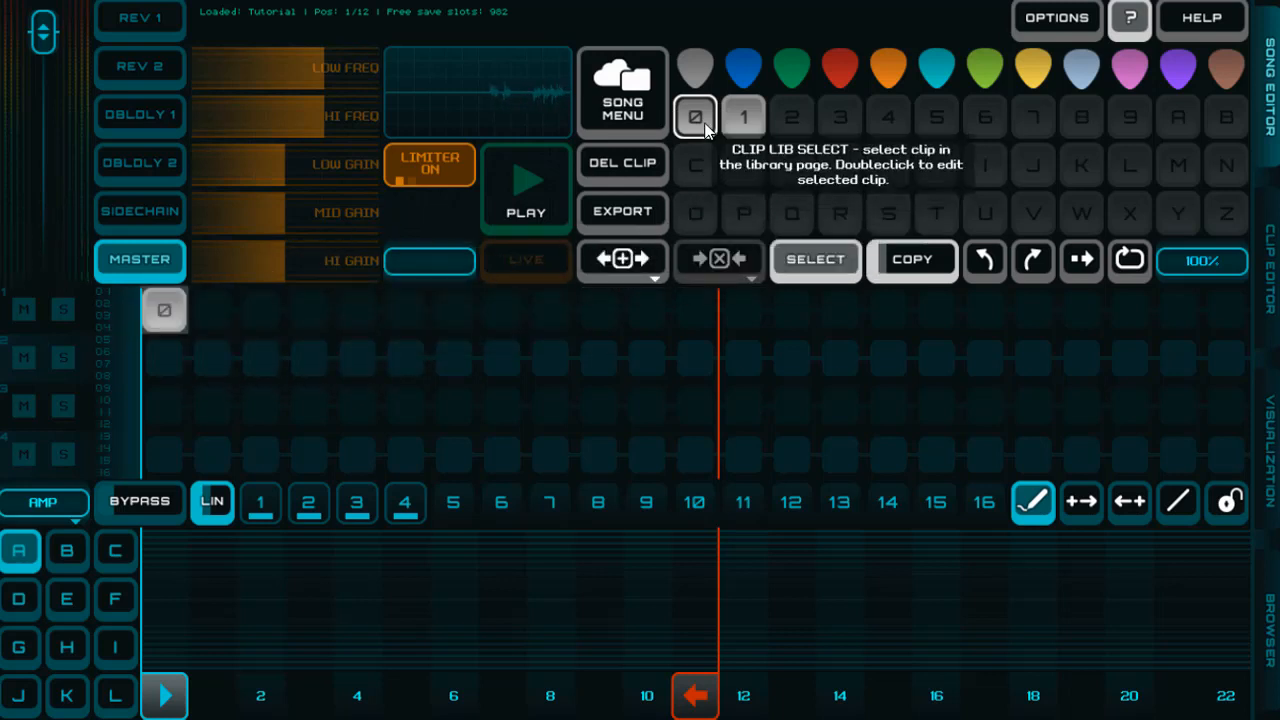
{"action": "left_click_drag", "start_coordinate": [703, 123], "coordinate": [260, 306]}
{"action": "left_click_drag", "start_coordinate": [699, 123], "coordinate": [309, 310]}
Fill the next eight slots of song track 1 with grey clip 1, copying the first four placements
{"action": "left_click_drag", "start_coordinate": [745, 120], "coordinate": [367, 310]}
{"action": "left_click_drag", "start_coordinate": [743, 116], "coordinate": [468, 311]}
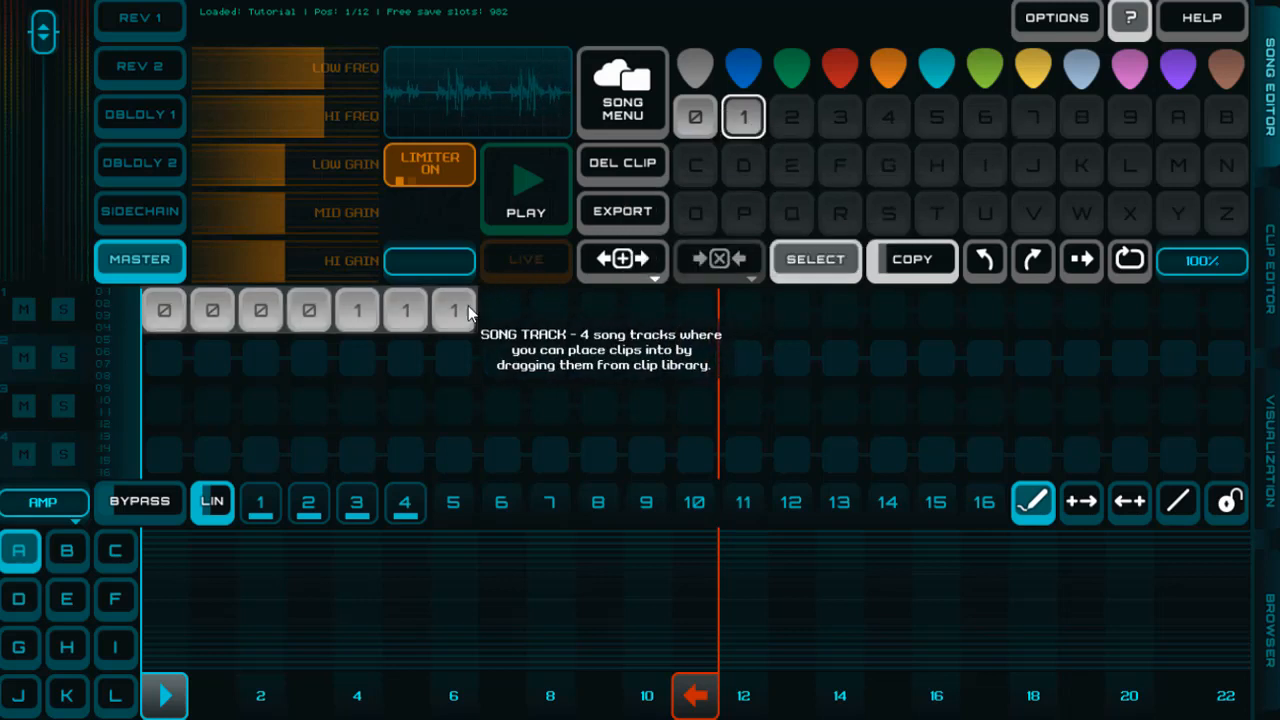
{"action": "left_click_drag", "start_coordinate": [743, 116], "coordinate": [492, 309]}
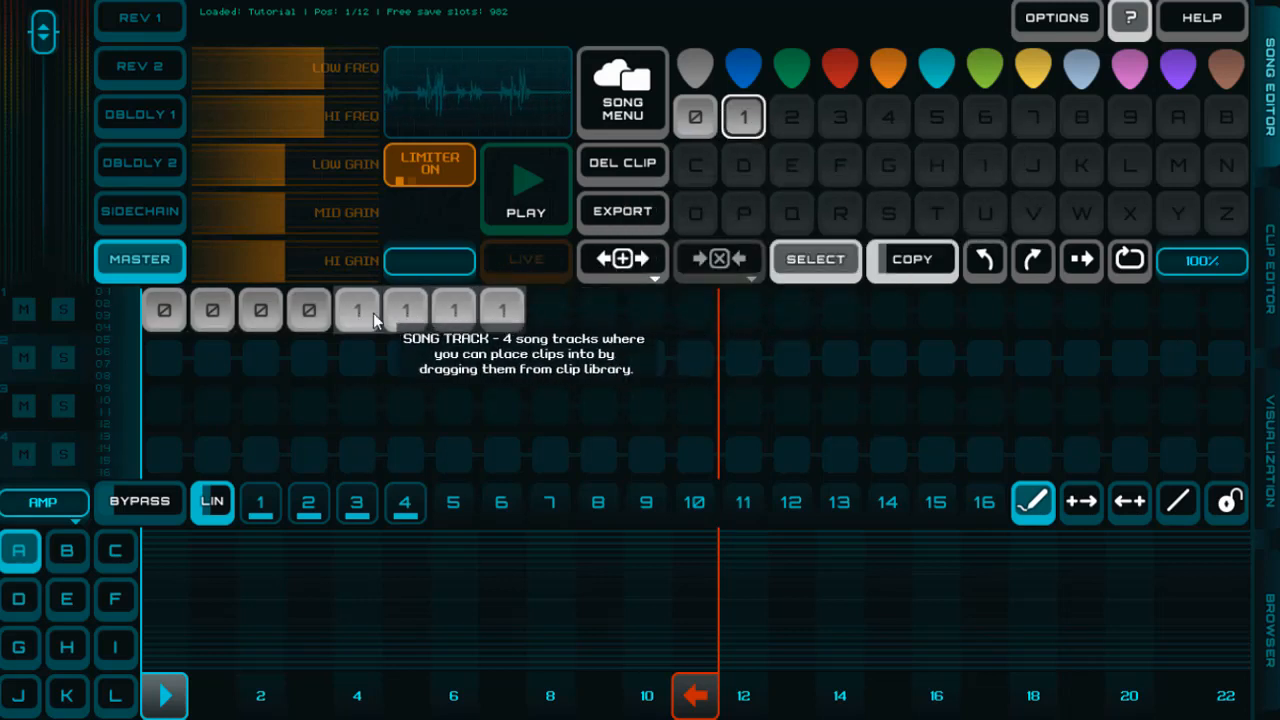
{"action": "left_click_drag", "start_coordinate": [364, 312], "coordinate": [544, 303]}
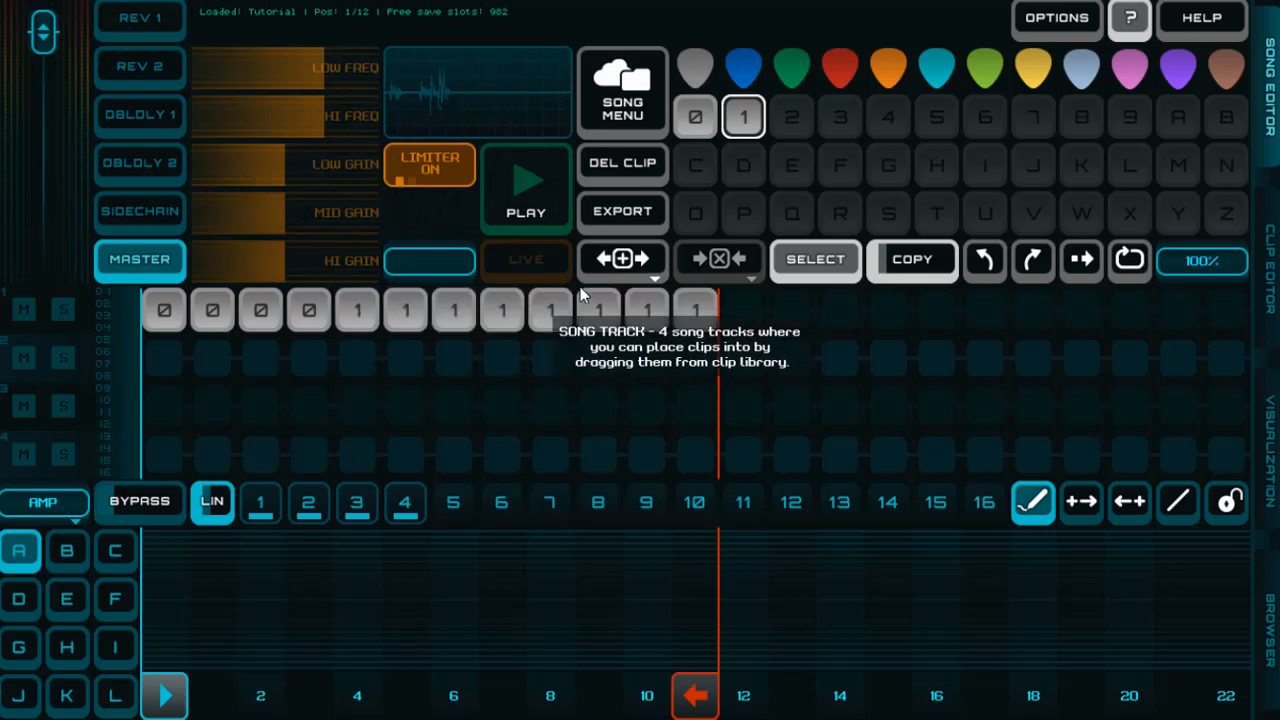
Place blue clip 0 on song track 2 beneath the last four grey clips and audition the arrangement
{"action": "left_click_drag", "start_coordinate": [700, 112], "coordinate": [599, 357]}
{"action": "left_click_drag", "start_coordinate": [695, 116], "coordinate": [646, 358]}
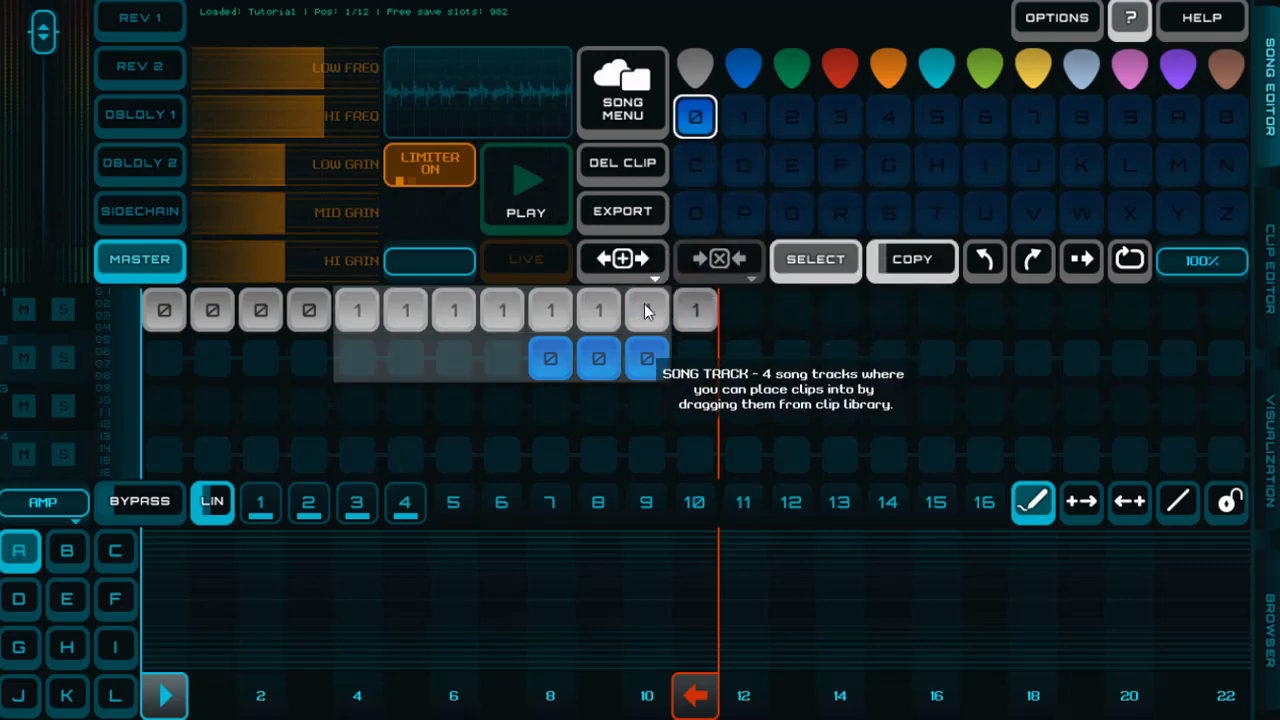
{"action": "left_click_drag", "start_coordinate": [695, 116], "coordinate": [689, 357]}
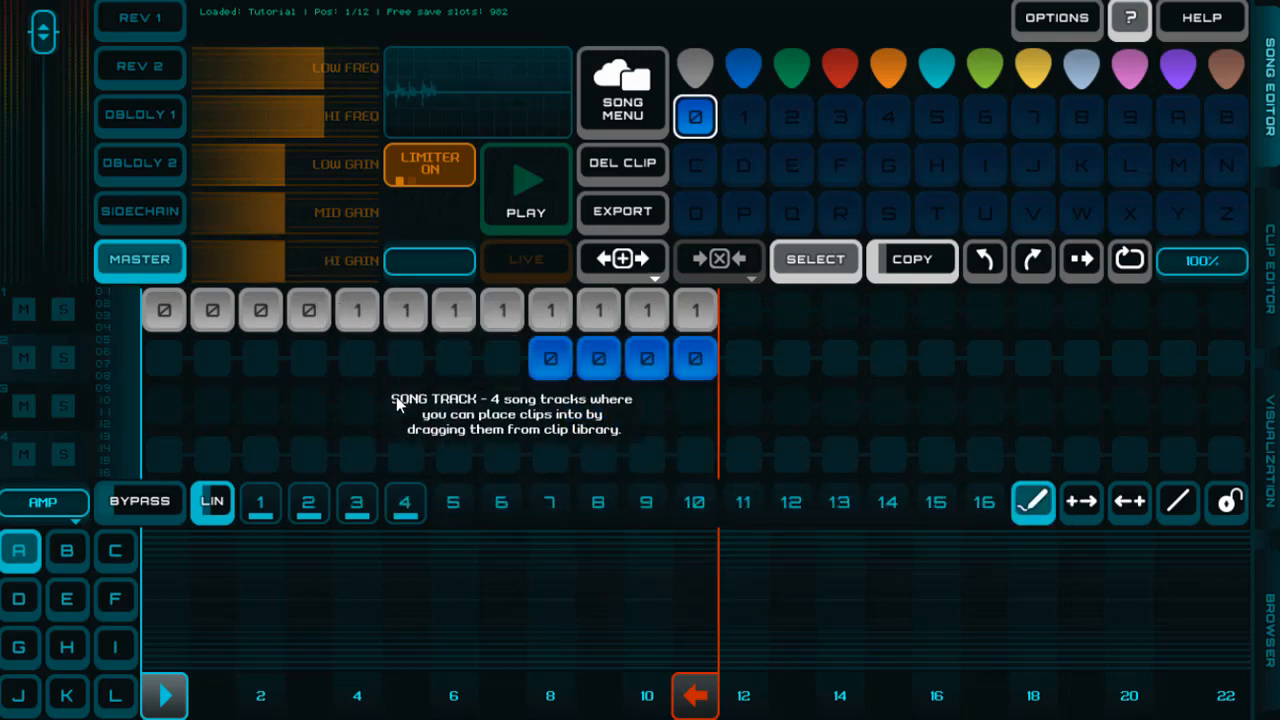
{"action": "key", "text": "space"}
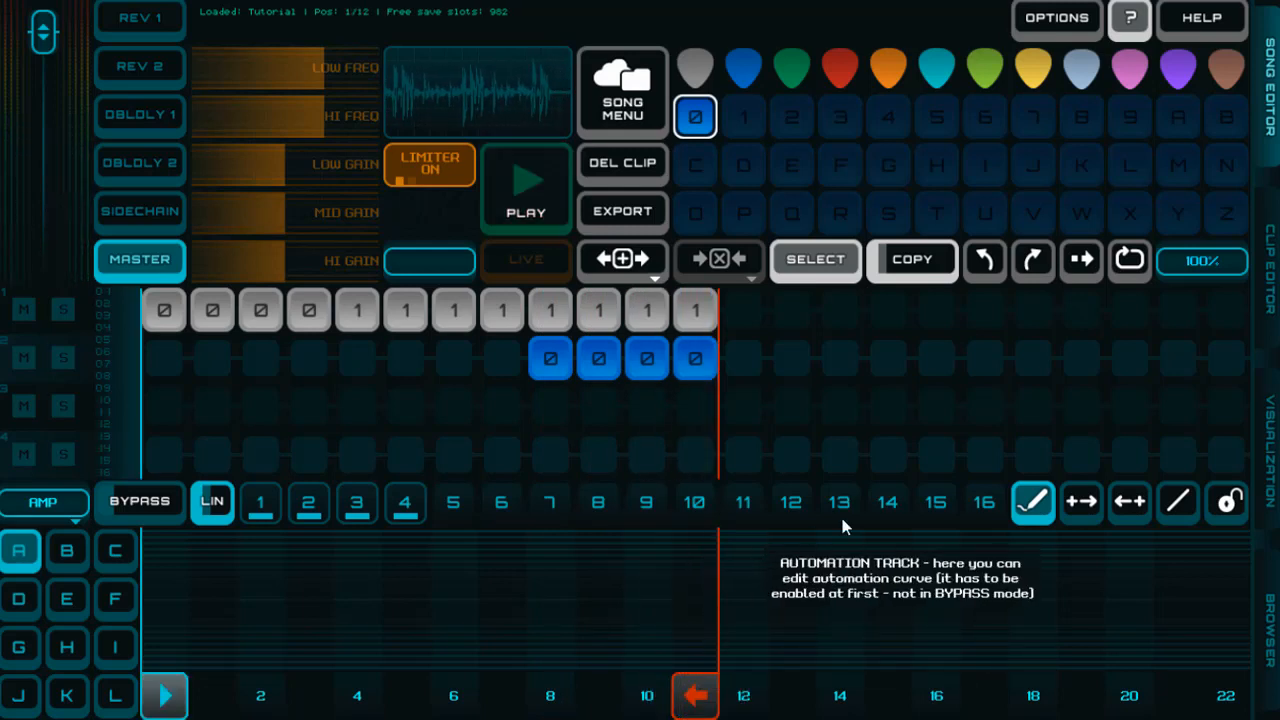
Try extending the song's end marker to position 16, and open blue clip 0 from the clip library for editing
{"action": "left_click_drag", "start_coordinate": [697, 698], "coordinate": [940, 708]}
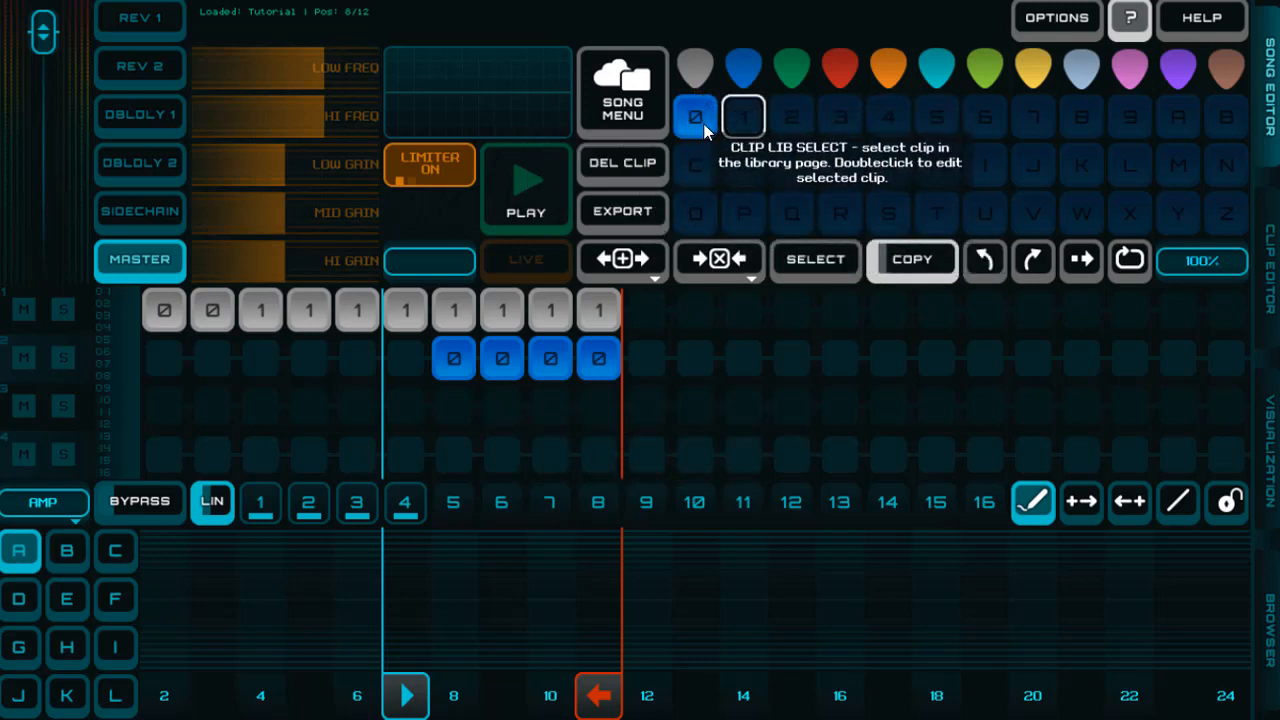
{"action": "double_click", "coordinate": [705, 125]}
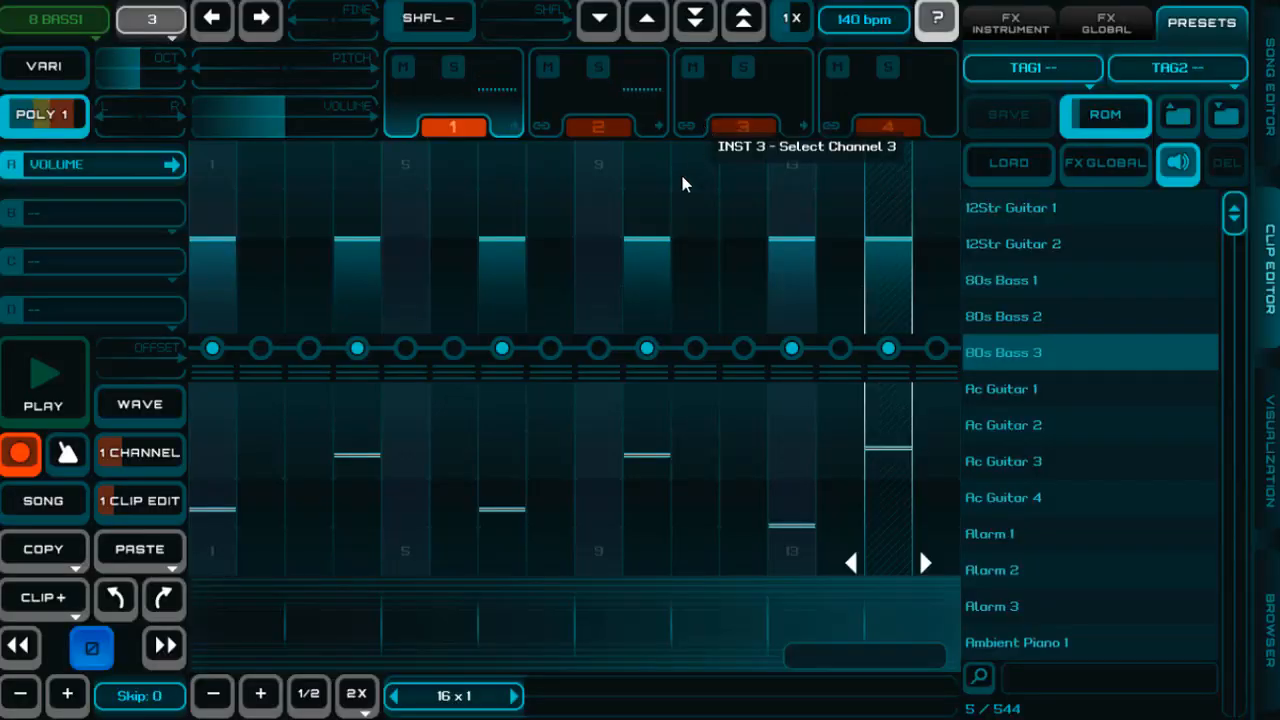
Duplicate blue clip 0 into clip slot 1 and lower the new clip's step 15 note to just above the pitch centre
{"action": "left_click", "coordinate": [45, 597]}
{"action": "left_click", "coordinate": [45, 597]}
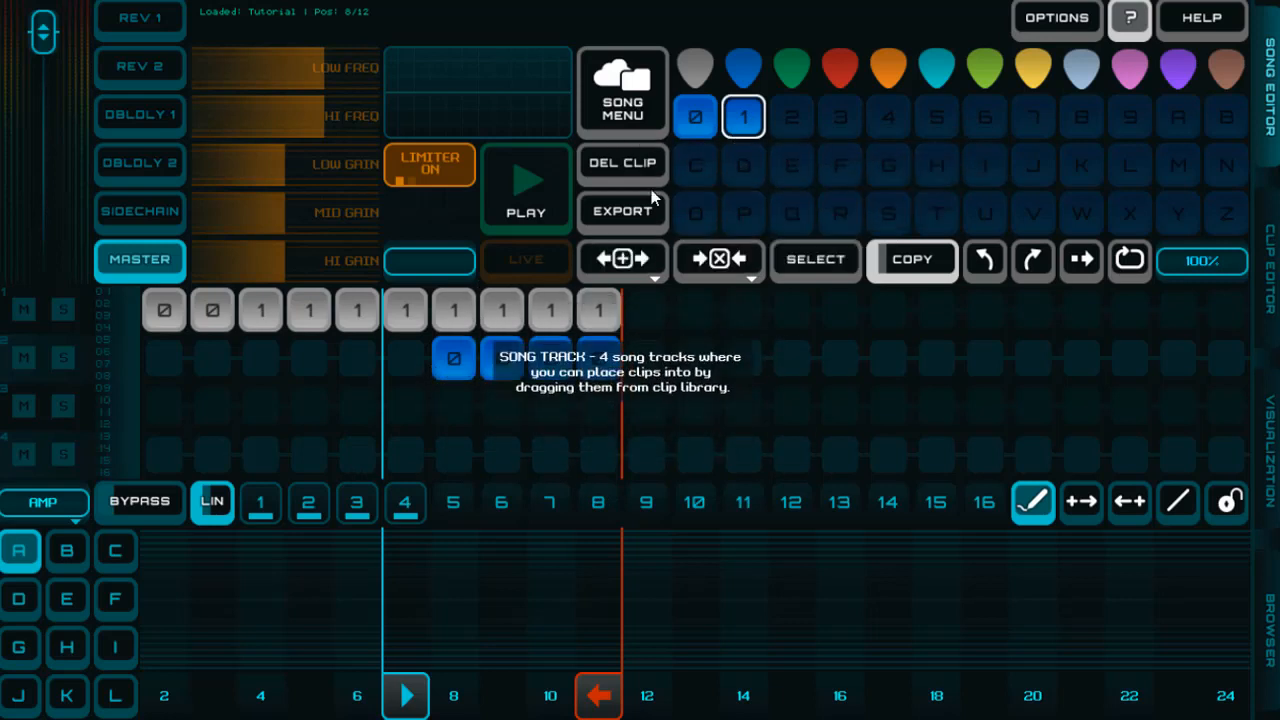
{"action": "double_click", "coordinate": [745, 117]}
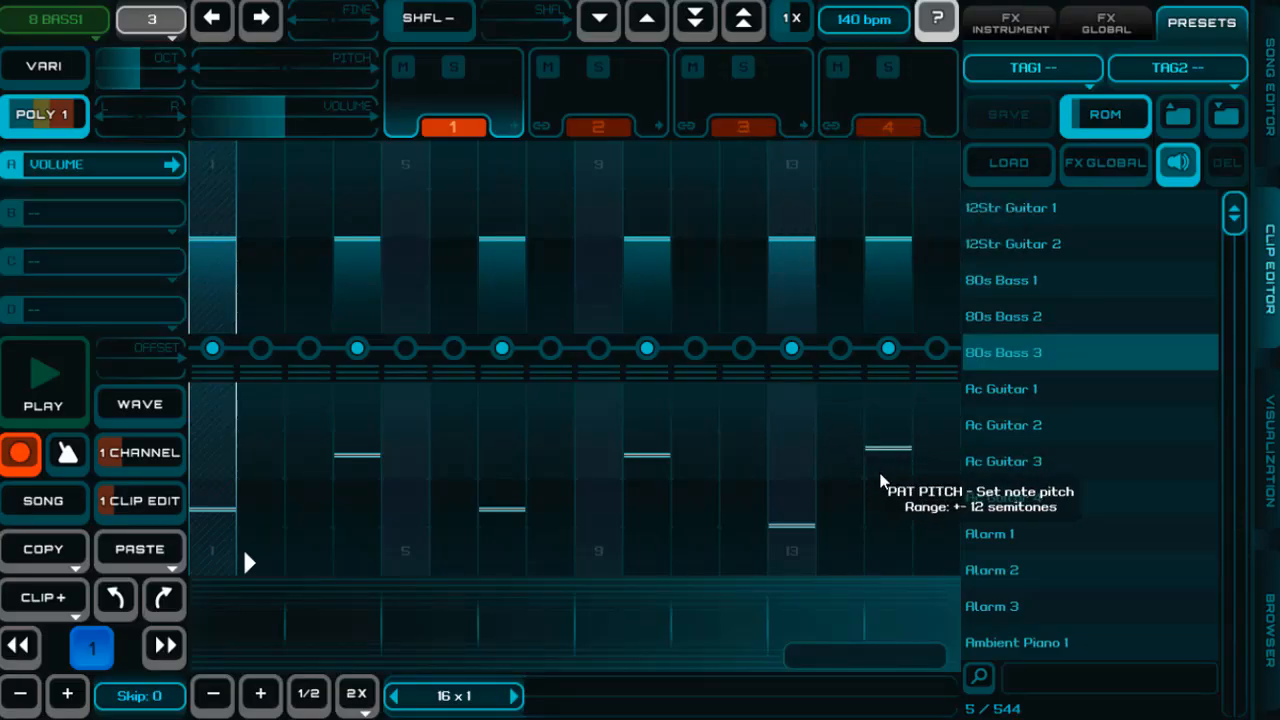
{"action": "left_click", "coordinate": [881, 467]}
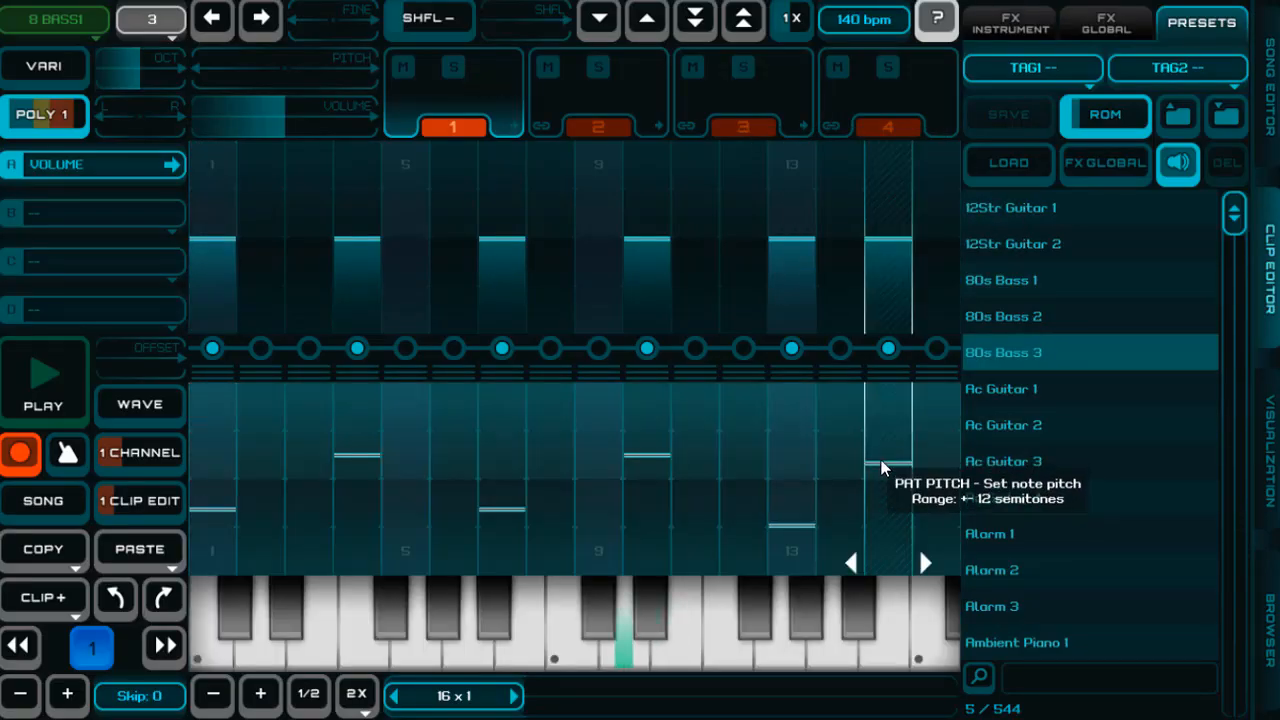
{"action": "left_click", "coordinate": [881, 470]}
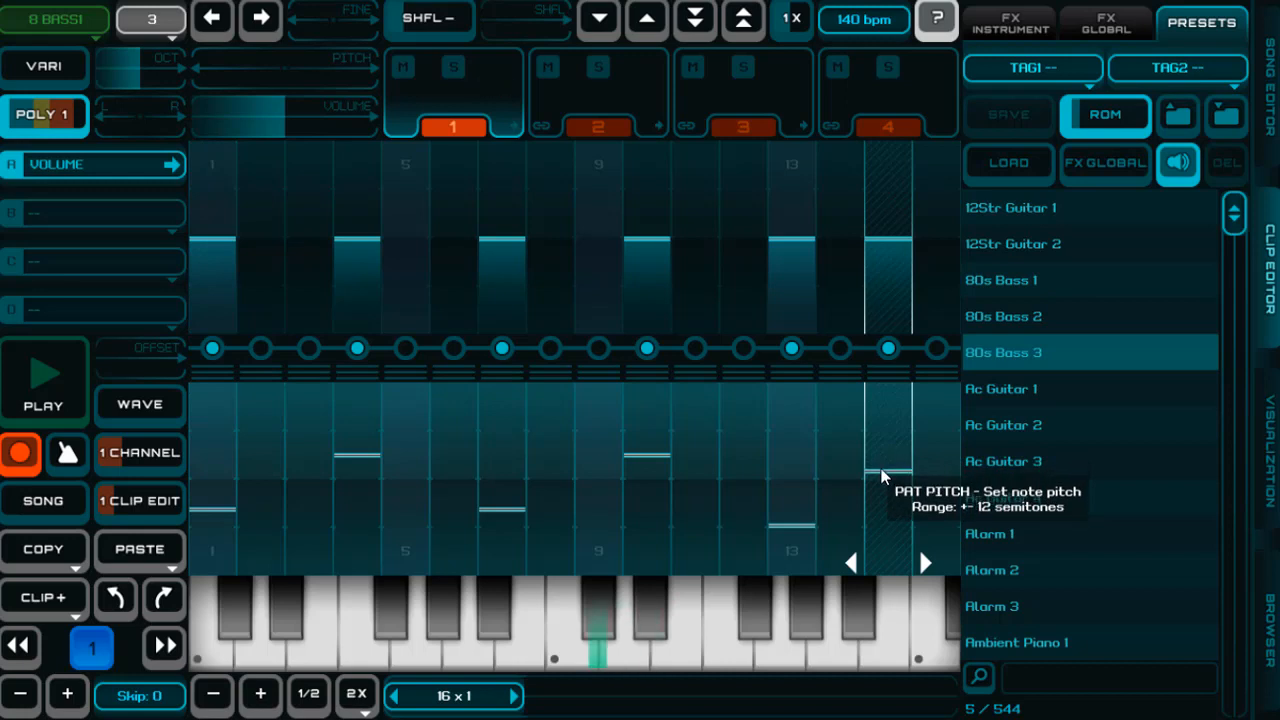
{"action": "key", "text": "space"}
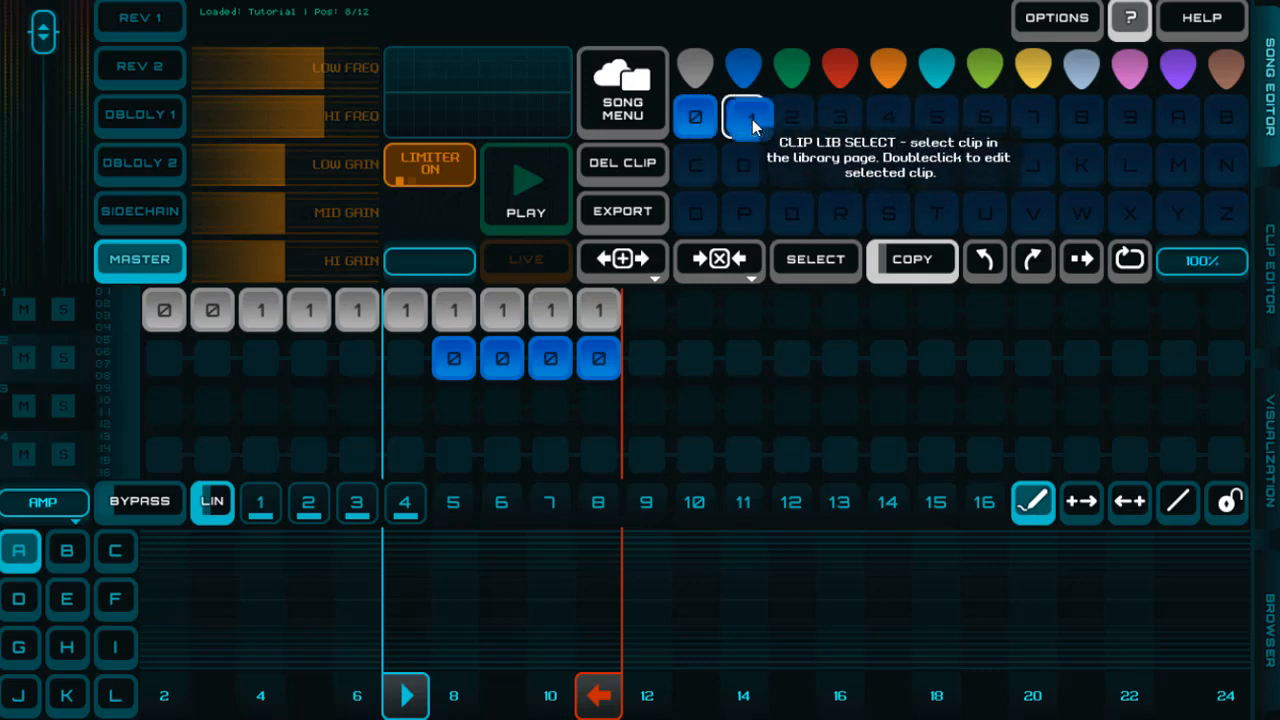
Replace the first three blue clips on song track 2 with blue clip 1, and move the song's start marker to position 8
{"action": "left_click_drag", "start_coordinate": [752, 119], "coordinate": [454, 356]}
{"action": "left_click_drag", "start_coordinate": [741, 115], "coordinate": [518, 356]}
{"action": "left_click_drag", "start_coordinate": [743, 117], "coordinate": [553, 353]}
{"action": "left_click_drag", "start_coordinate": [406, 695], "coordinate": [470, 662]}
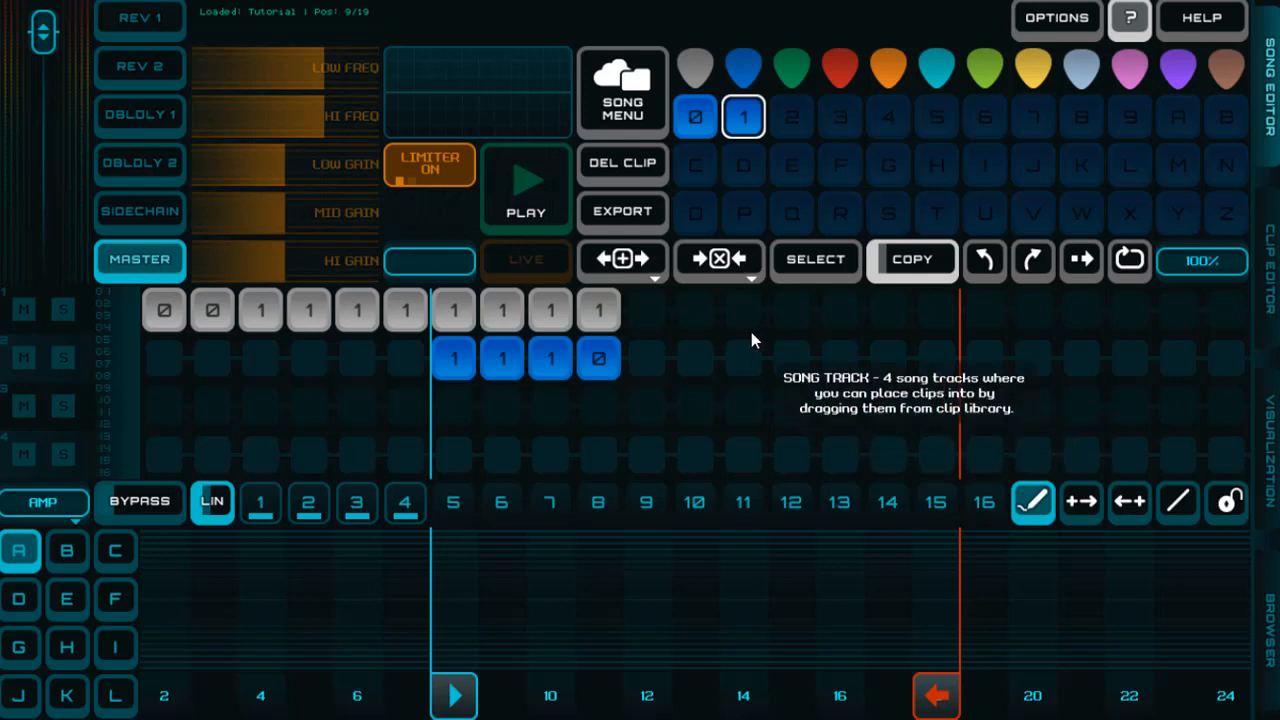
Duplicate blue clip 1 into clip slot 2 and assign the 8 LEAD2 instrument with sound 15 to its channel 2
{"action": "double_click", "coordinate": [745, 118]}
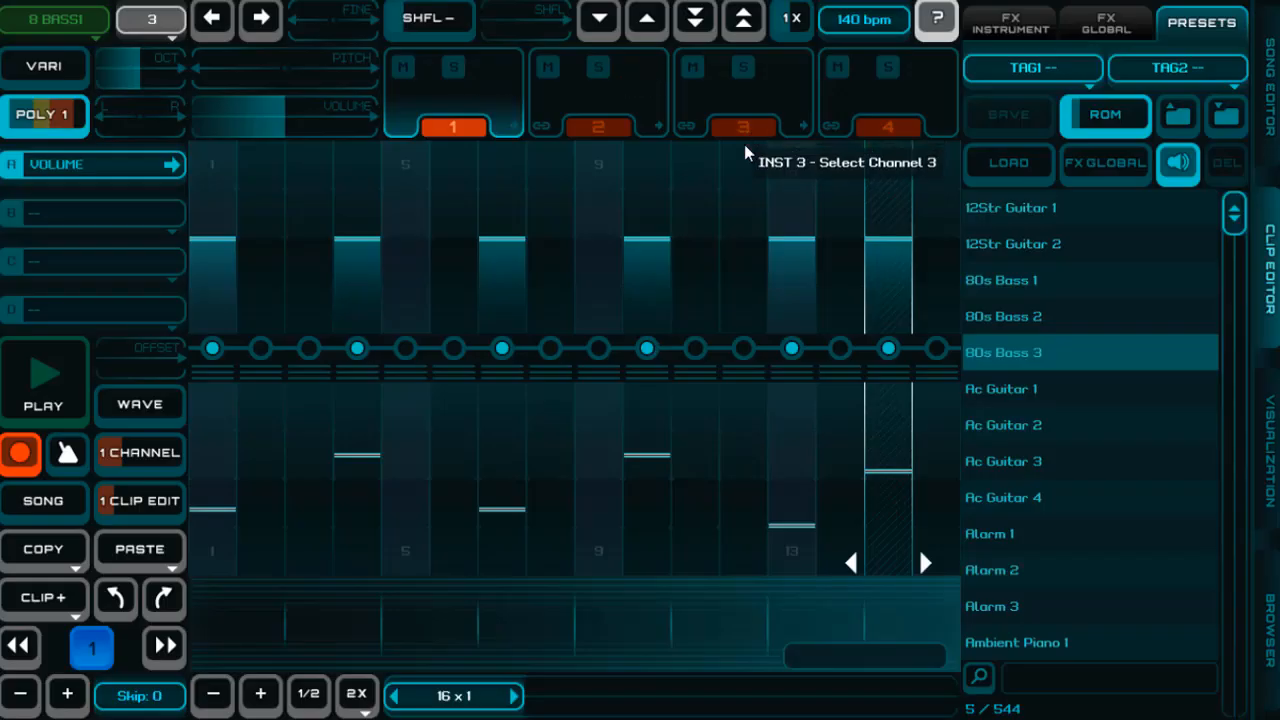
{"action": "left_click", "coordinate": [60, 599]}
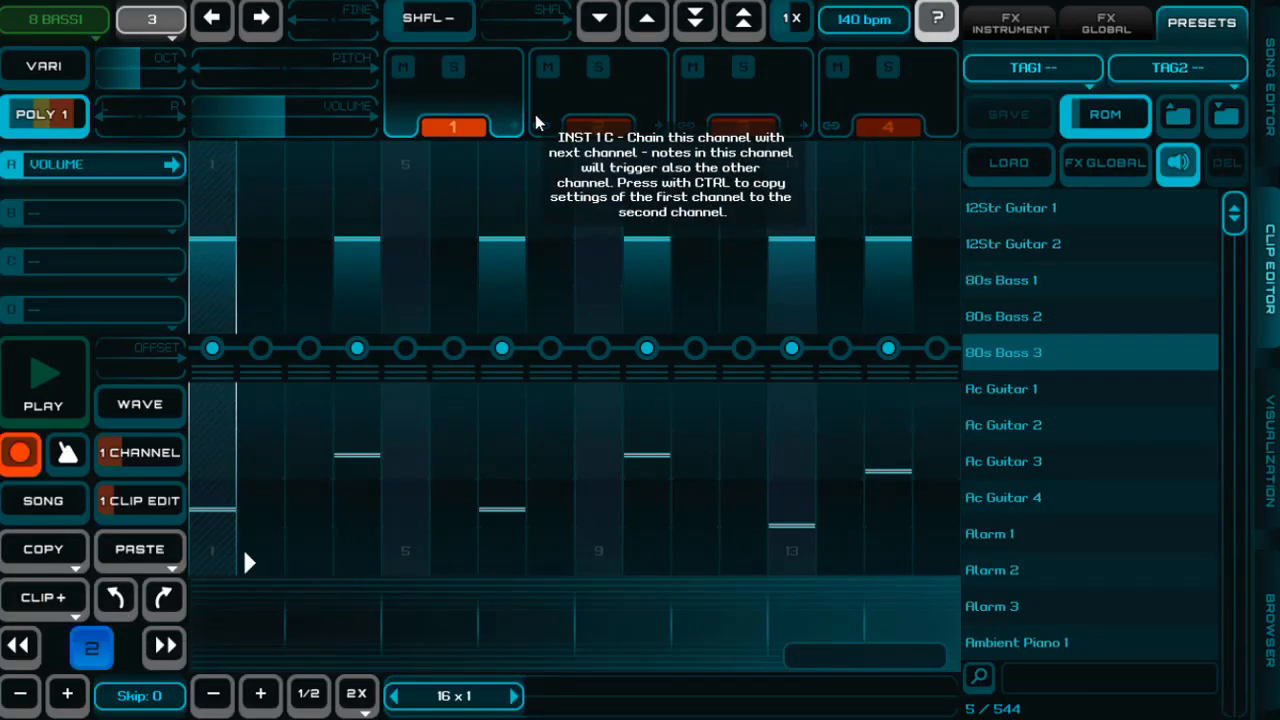
{"action": "left_click", "coordinate": [573, 105]}
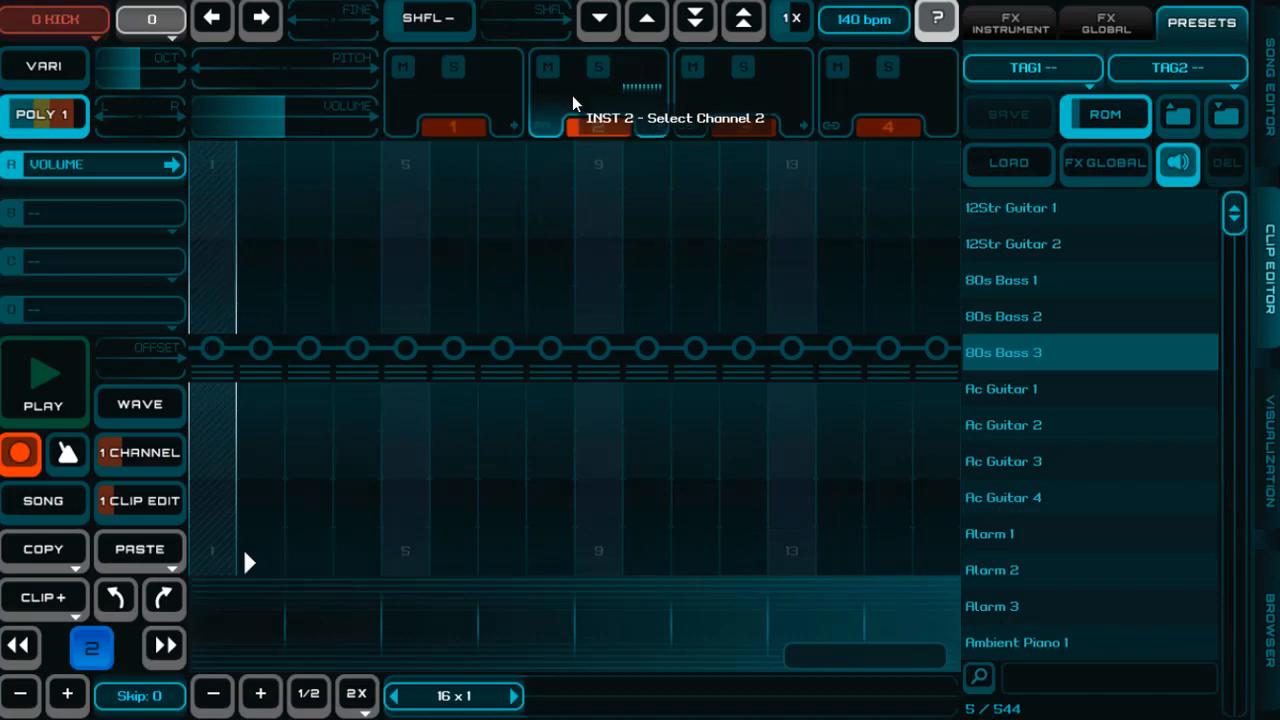
{"action": "left_click", "coordinate": [47, 26]}
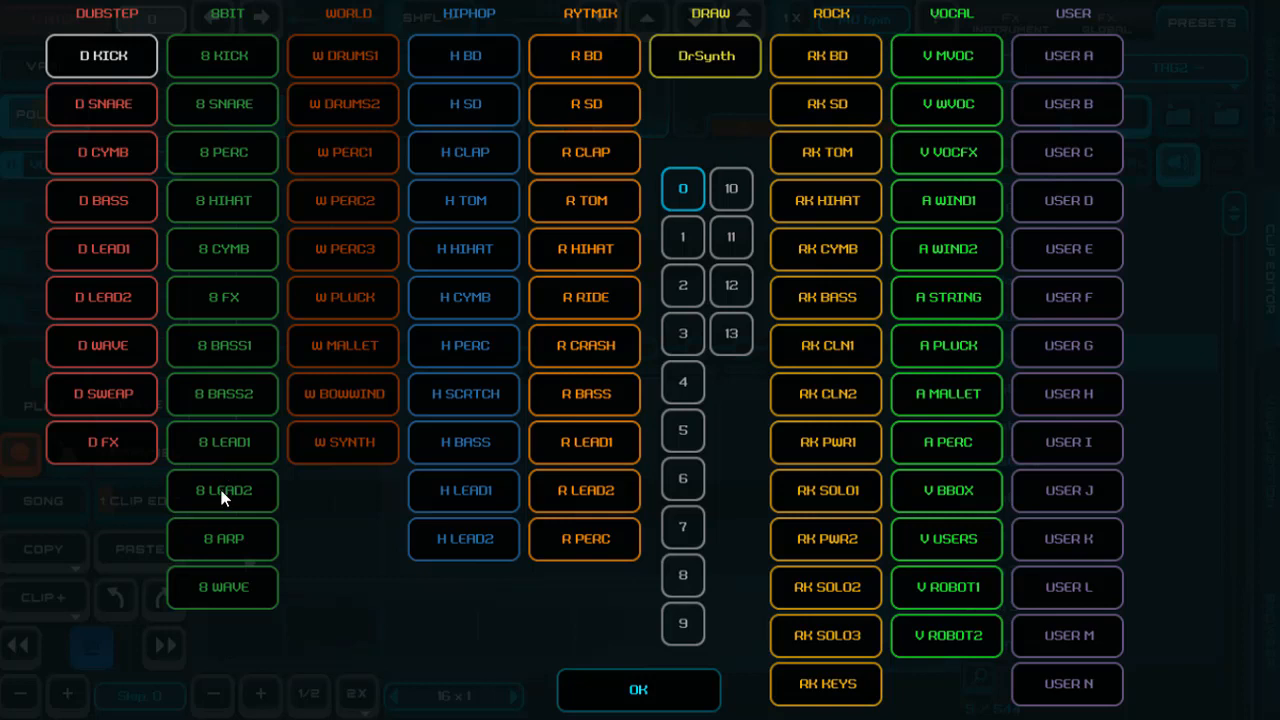
{"action": "left_click", "coordinate": [222, 497]}
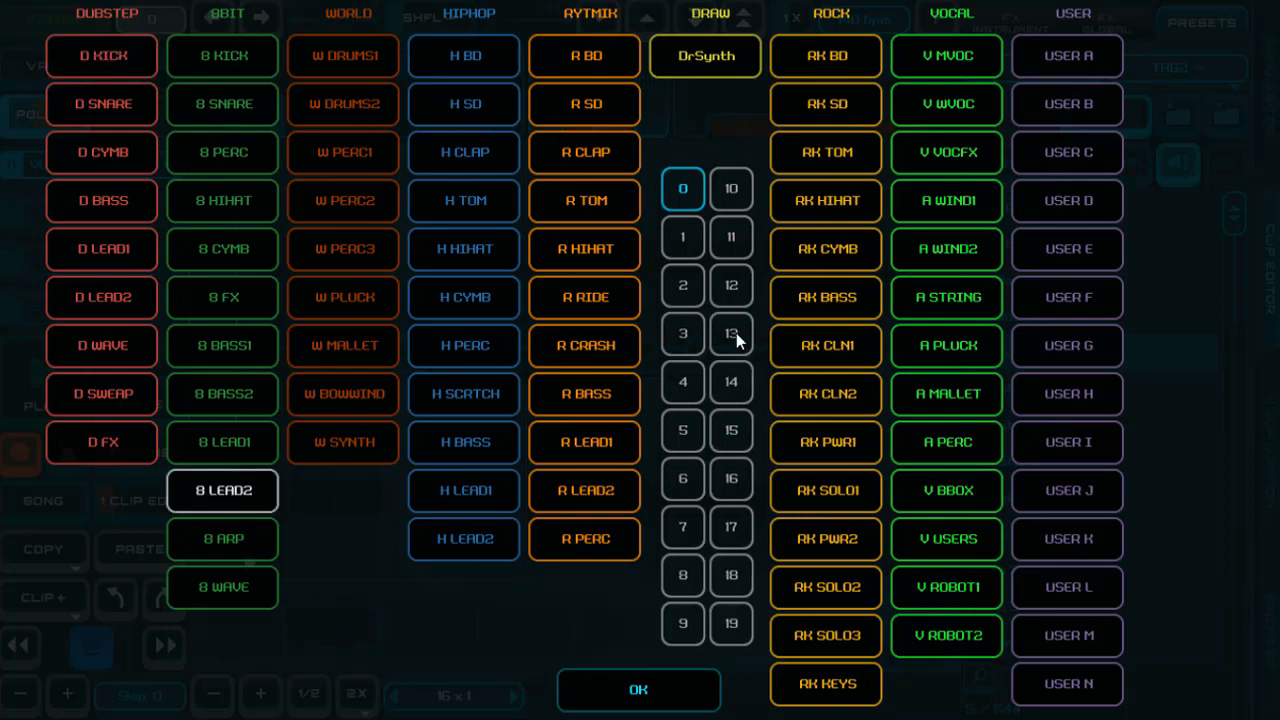
{"action": "left_click", "coordinate": [726, 428]}
{"action": "left_click", "coordinate": [650, 690]}
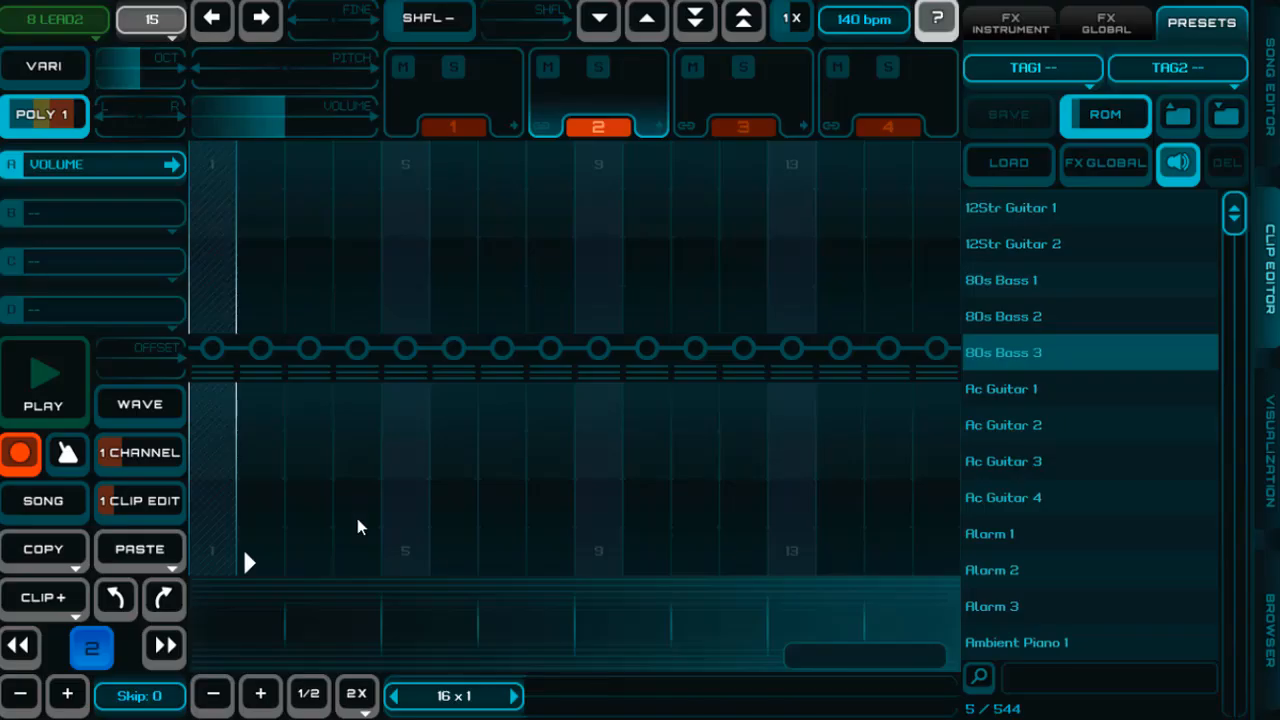
Add channel 2 lead notes in blue clip 2 at step 1 above the pitch centre and step 4 just below it, auditioning them
{"action": "left_click", "coordinate": [214, 487]}
{"action": "key", "text": "space"}
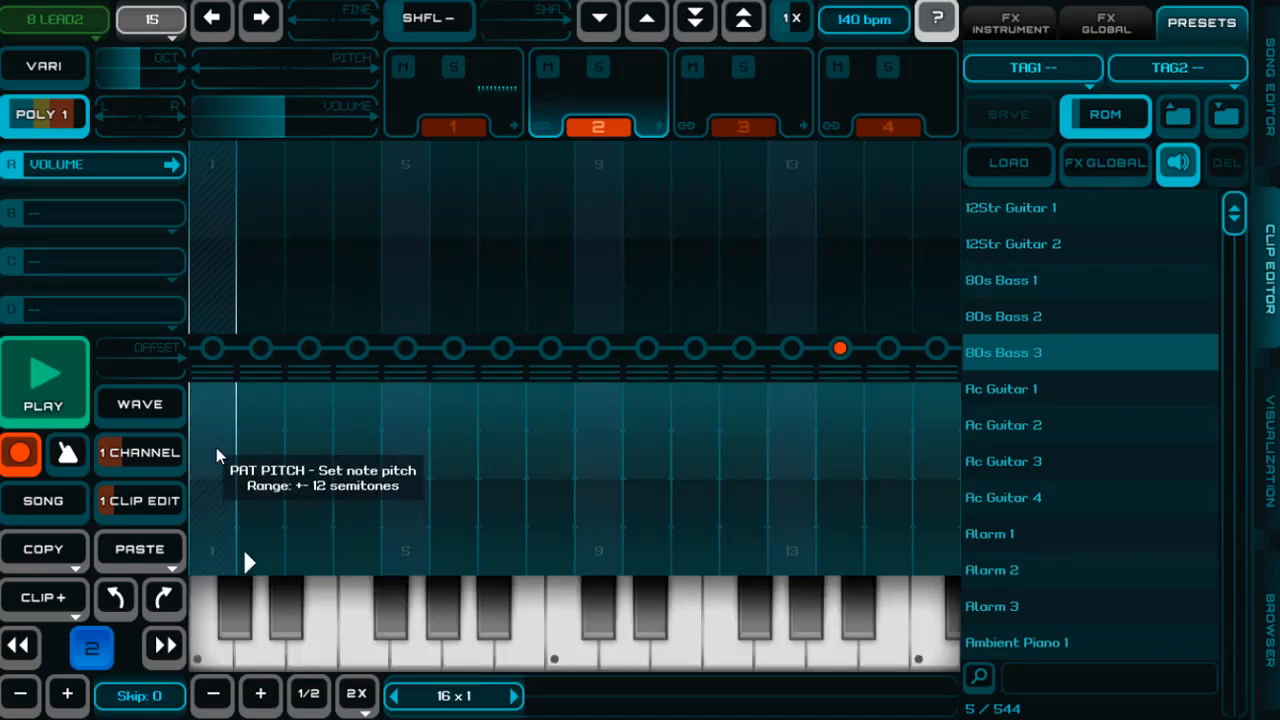
{"action": "left_click", "coordinate": [218, 479]}
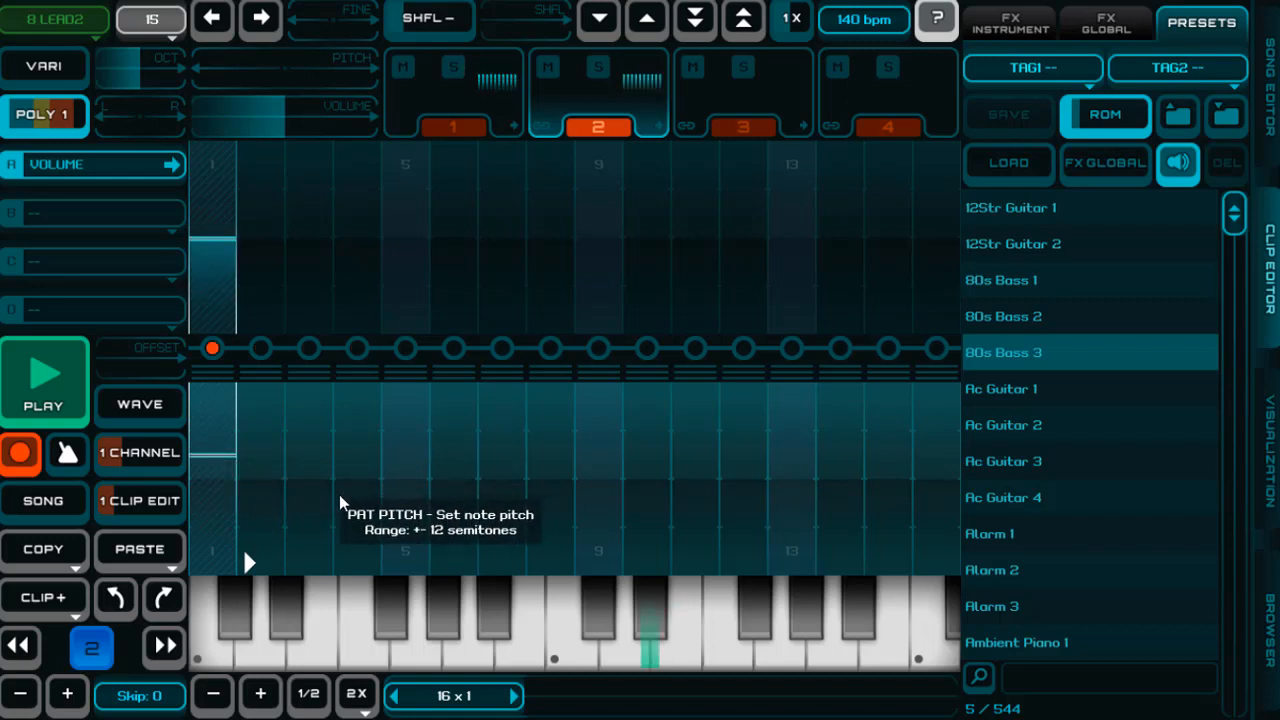
{"action": "key", "text": "space"}
{"action": "left_click", "coordinate": [349, 494]}
{"action": "mouse_move", "coordinate": [350, 497]}
{"action": "left_mouse_down"}
{"action": "mouse_move", "coordinate": [355, 517]}
{"action": "mouse_move", "coordinate": [362, 465]}
{"action": "mouse_move", "coordinate": [362, 484]}
{"action": "left_mouse_up"}
{"action": "key", "text": "space"}
{"action": "key", "text": "space"}
{"action": "key", "text": "space"}
{"action": "key", "text": "space"}
{"action": "key", "text": "space"}
{"action": "key", "text": "space"}
Complete the lead with a low note at step 7, high notes at steps 10 and 13, and one just above centre at step 15
{"action": "left_click", "coordinate": [501, 510]}
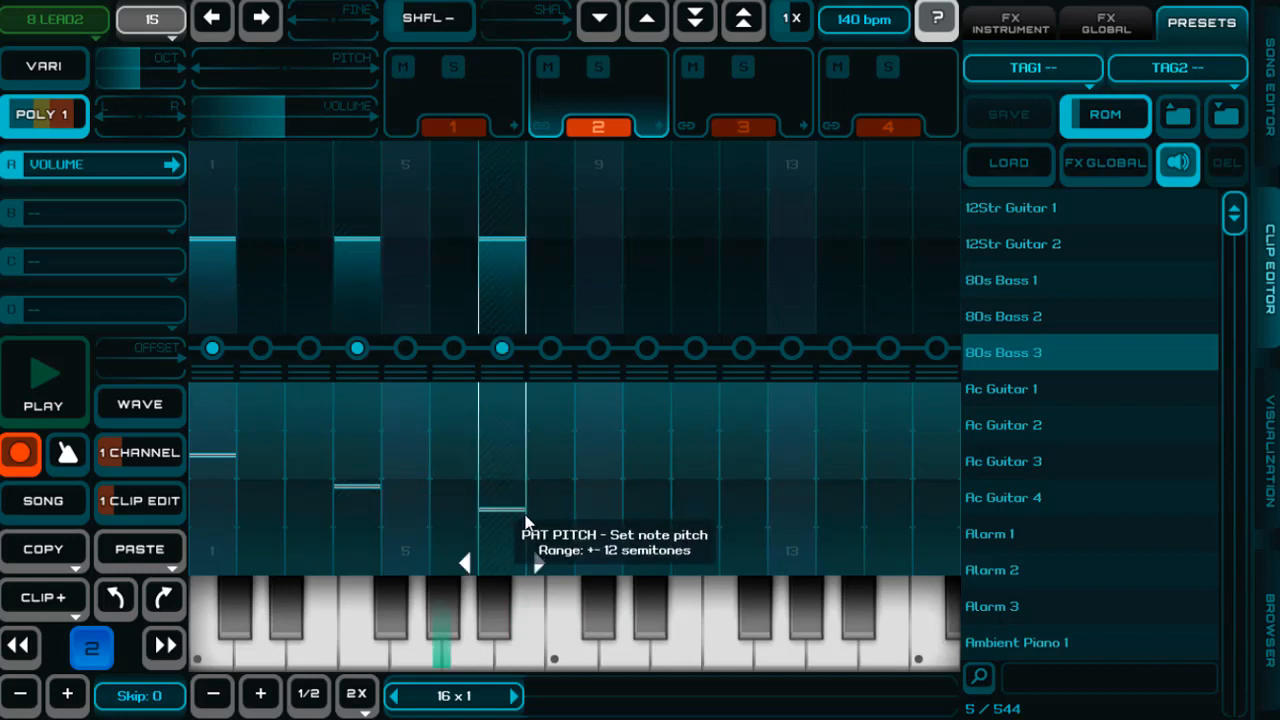
{"action": "key", "text": "space"}
{"action": "key", "text": "space"}
{"action": "left_click_drag", "start_coordinate": [650, 458], "coordinate": [663, 443]}
{"action": "left_click", "coordinate": [796, 440]}
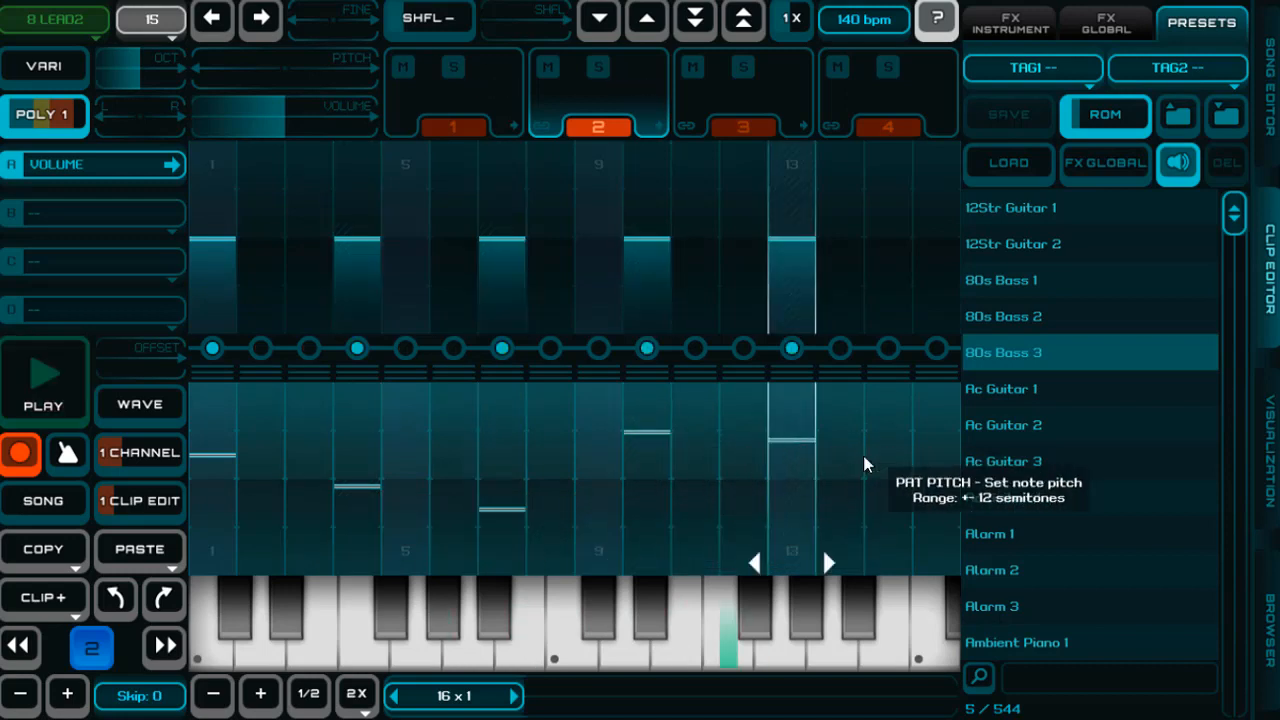
{"action": "left_click", "coordinate": [878, 457]}
{"action": "left_click_drag", "start_coordinate": [881, 474], "coordinate": [893, 472]}
{"action": "key", "text": "space"}
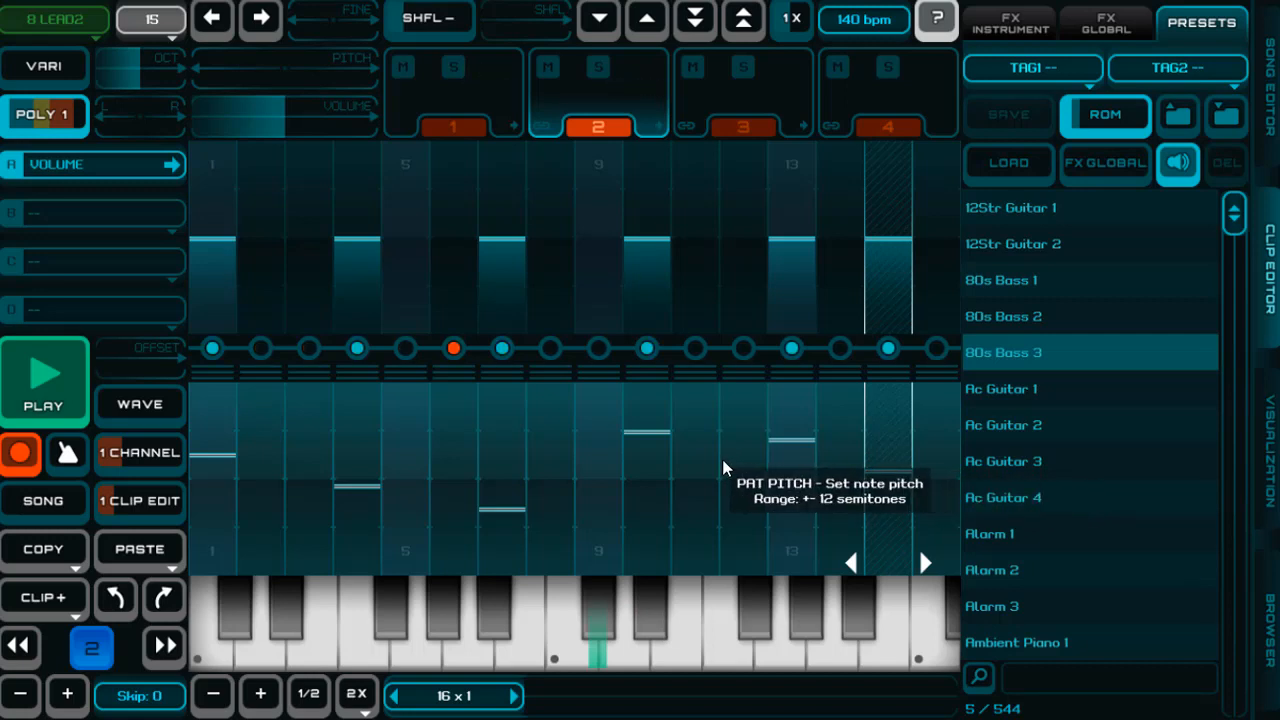
{"action": "key", "text": "space"}
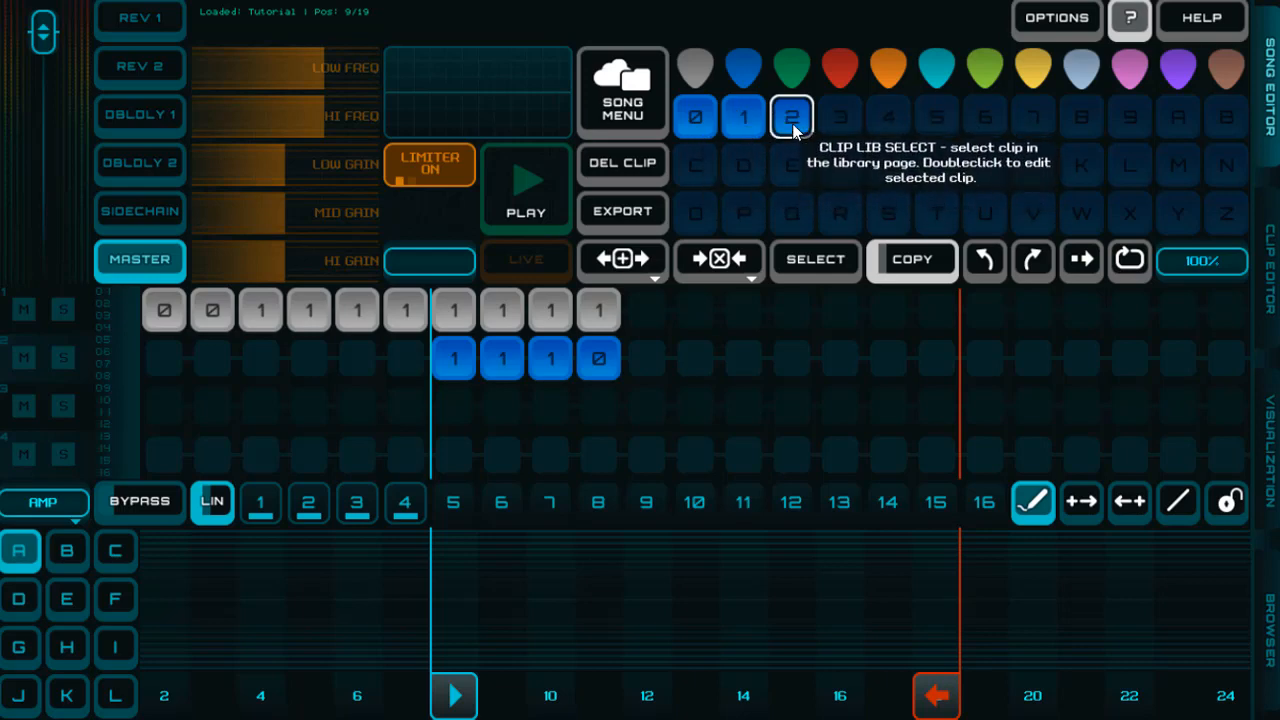
Duplicate blue clip 0 into clip slot 3 and select the new clip's channel 2
{"action": "double_click", "coordinate": [713, 120]}
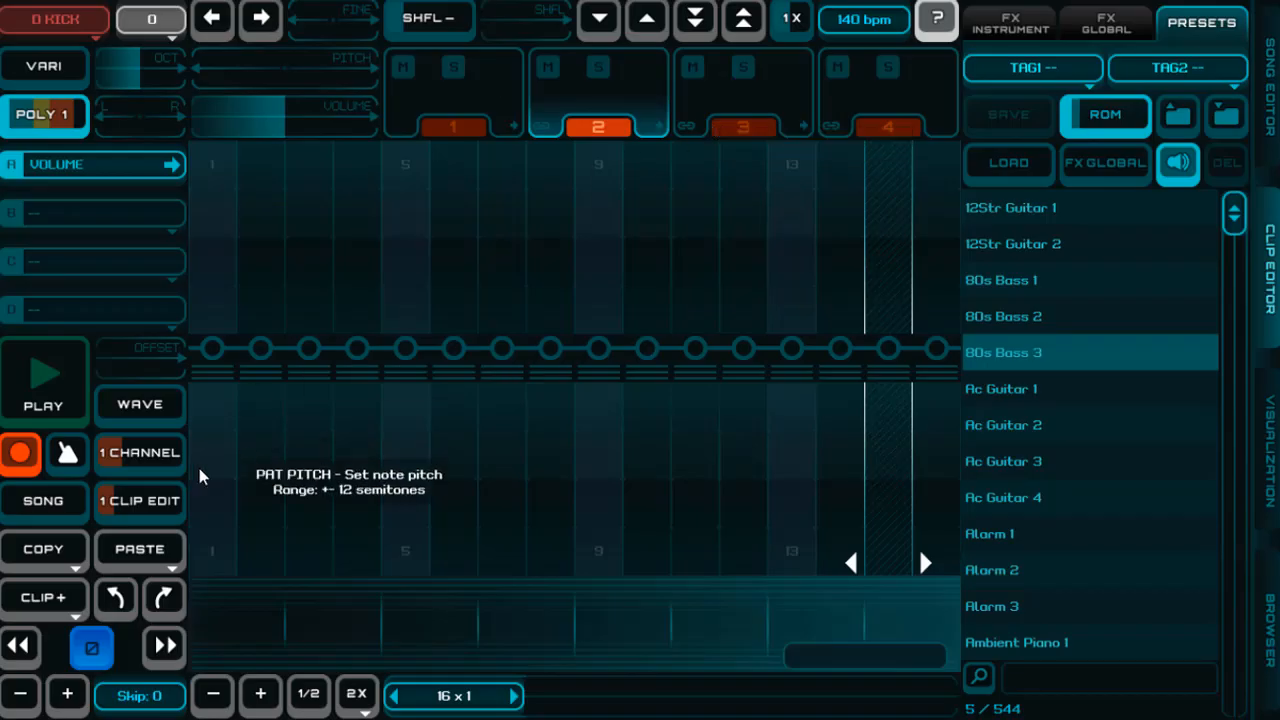
{"action": "left_click", "coordinate": [420, 118]}
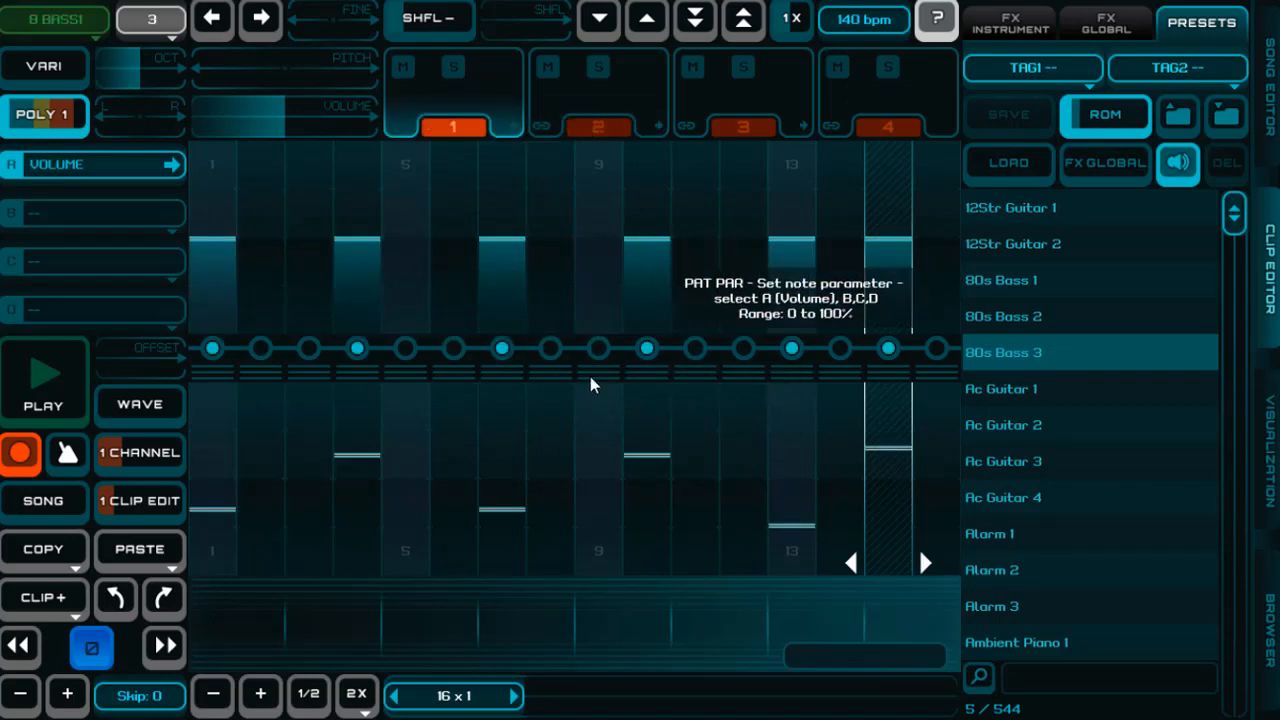
{"action": "left_click", "coordinate": [57, 604]}
{"action": "left_click", "coordinate": [55, 600]}
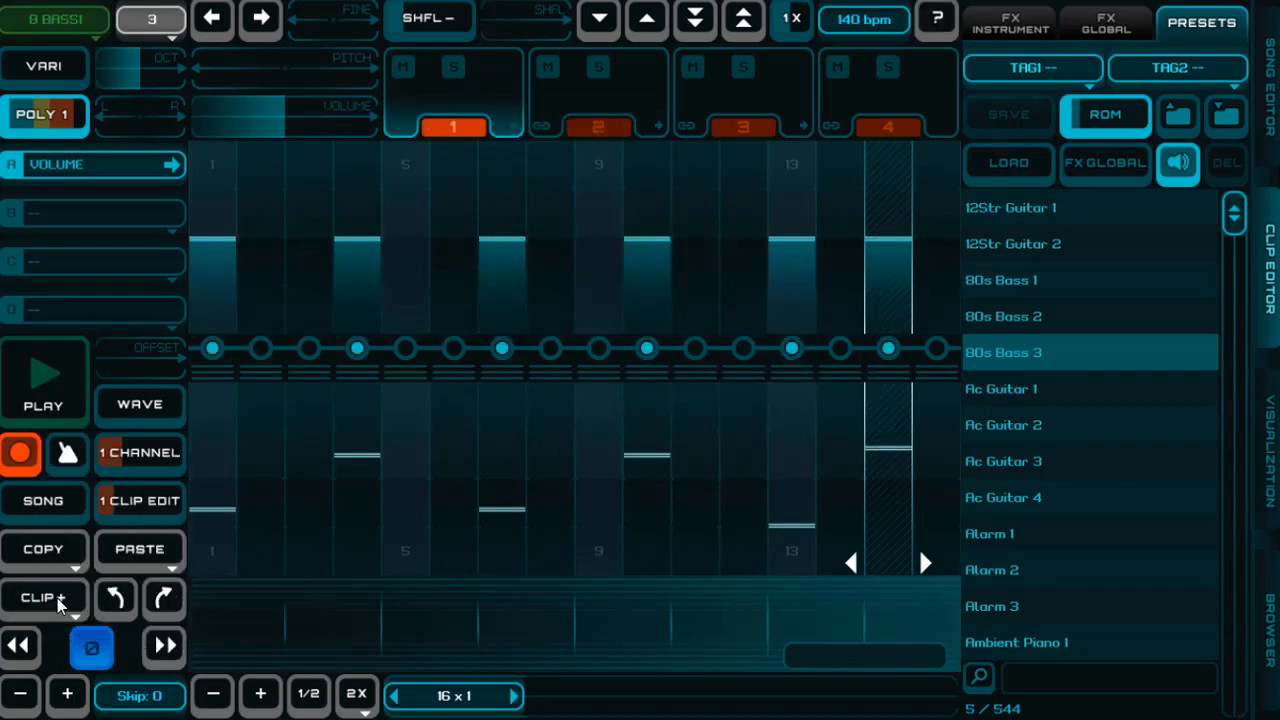
{"action": "left_click", "coordinate": [570, 96]}
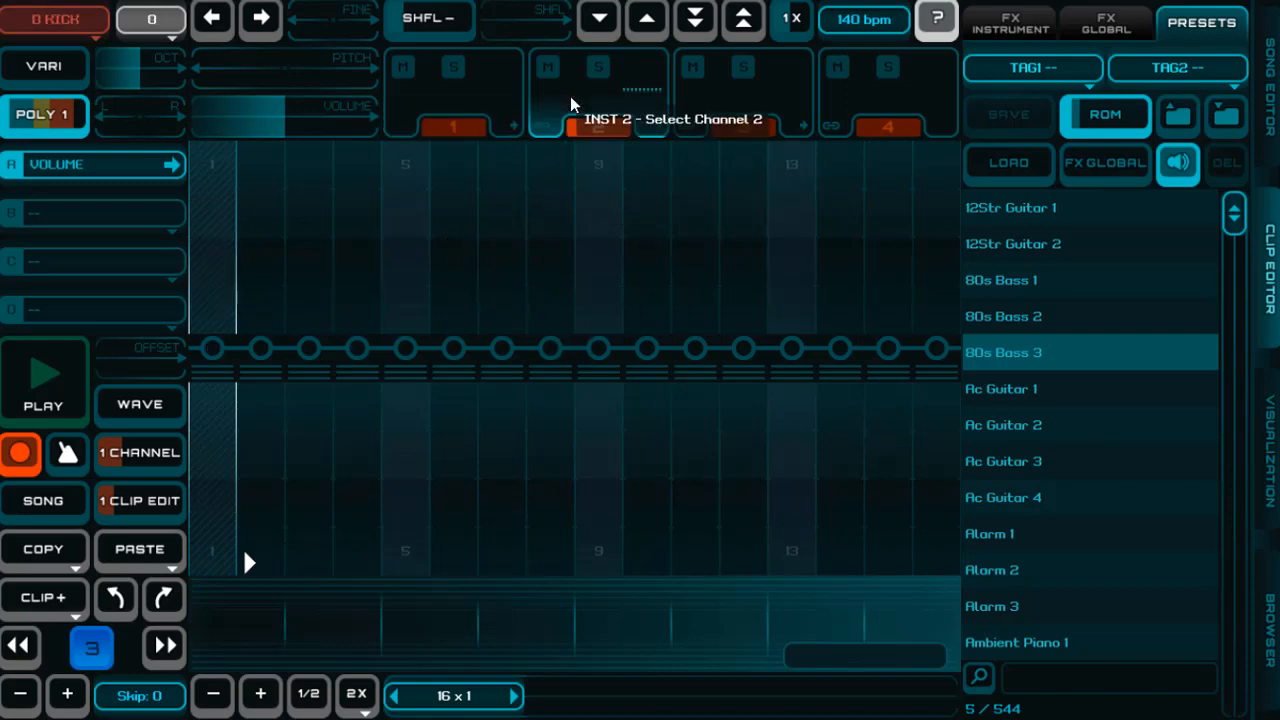
Copy the channel 2 lead pattern and instrument settings from blue clip 2 into channel 2 of blue clip 3
{"action": "key", "text": "Tab"}
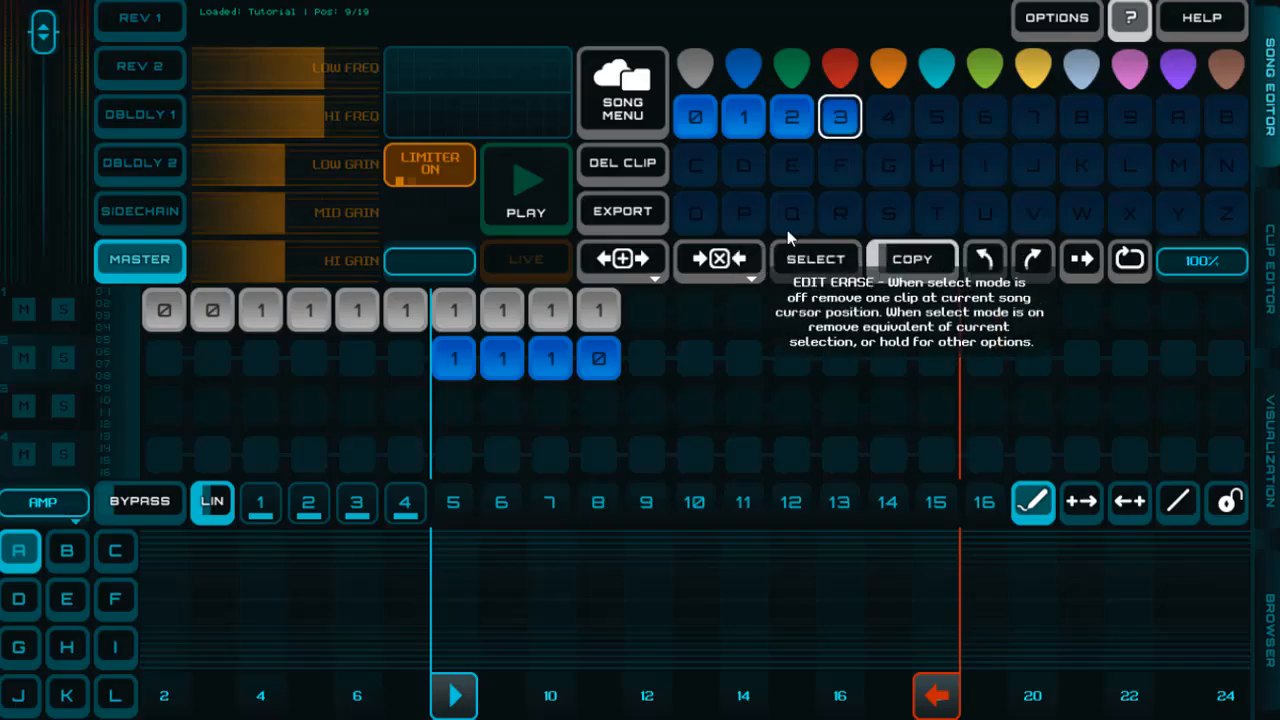
{"action": "double_click", "coordinate": [792, 125]}
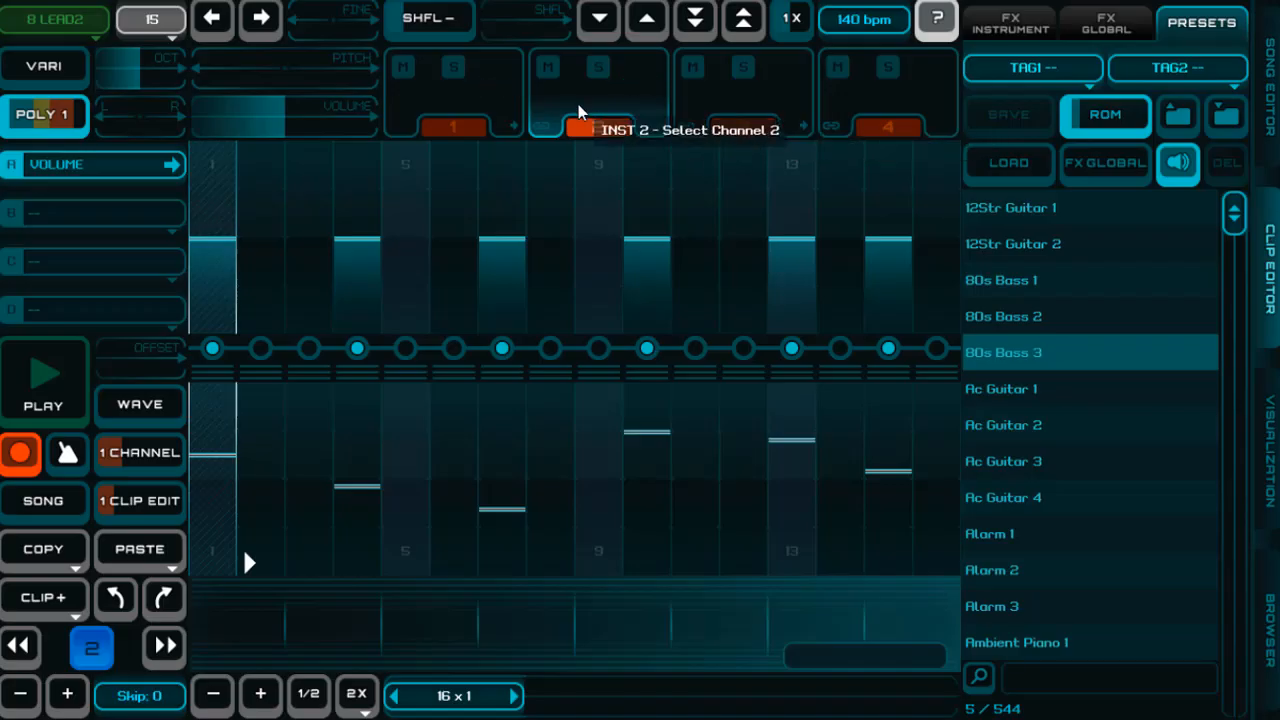
{"action": "left_click", "coordinate": [58, 549]}
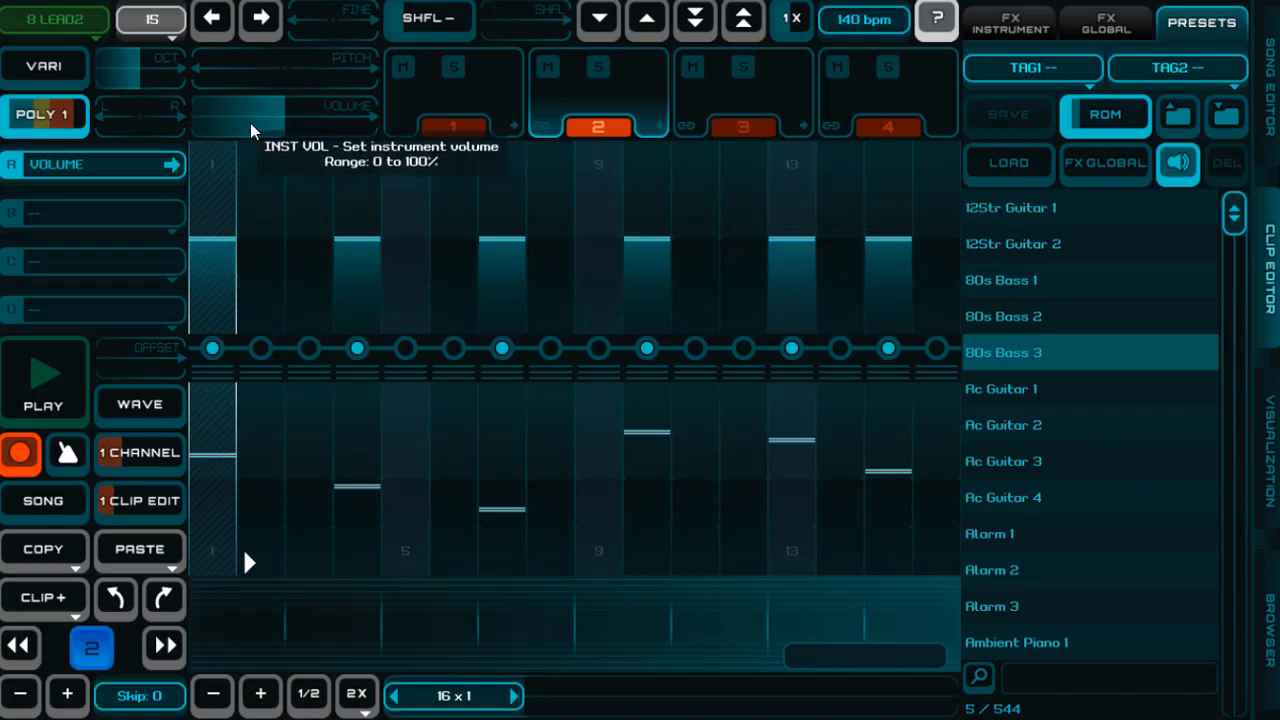
{"action": "key", "text": "Tab"}
{"action": "double_click", "coordinate": [838, 117]}
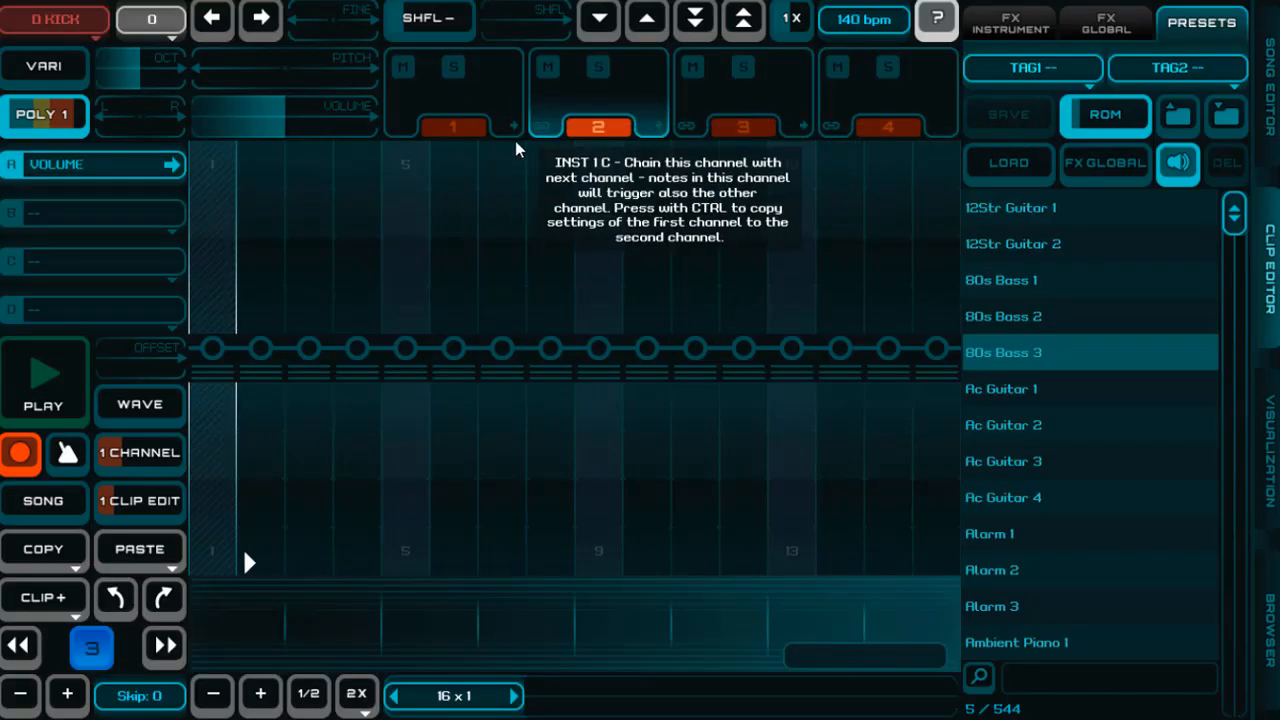
{"action": "left_click", "coordinate": [136, 555]}
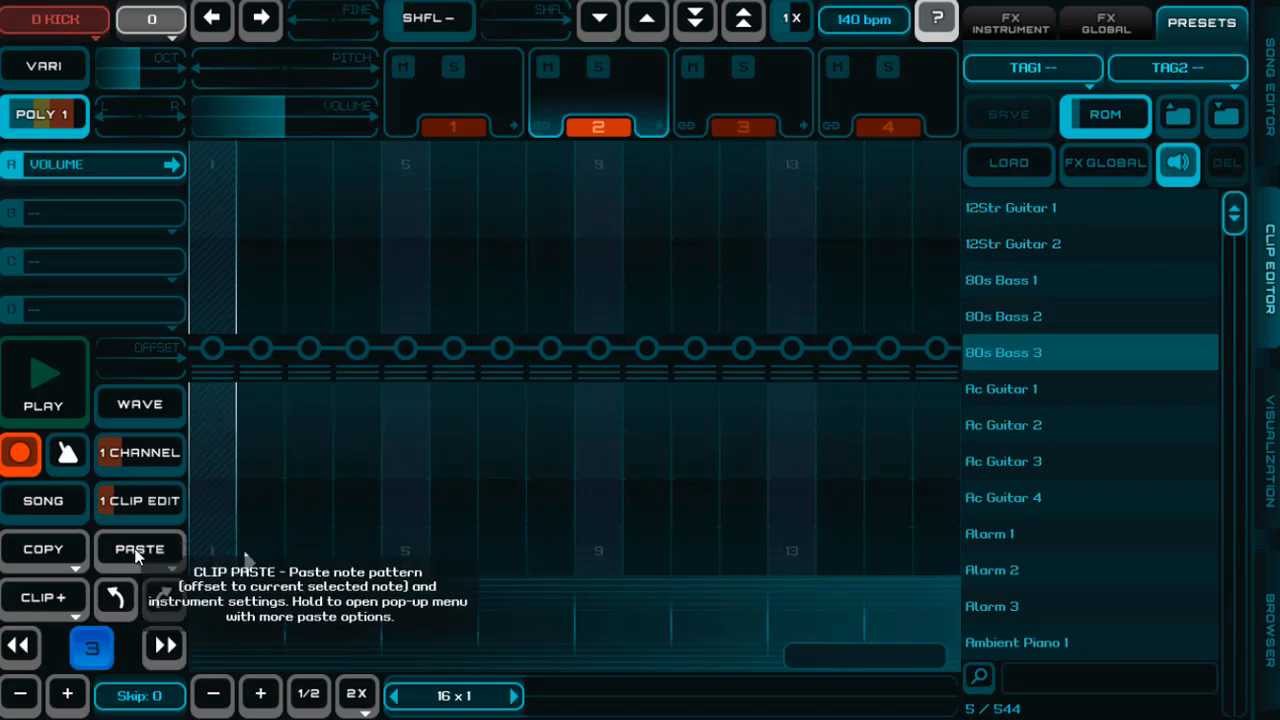
{"action": "left_click", "coordinate": [138, 555]}
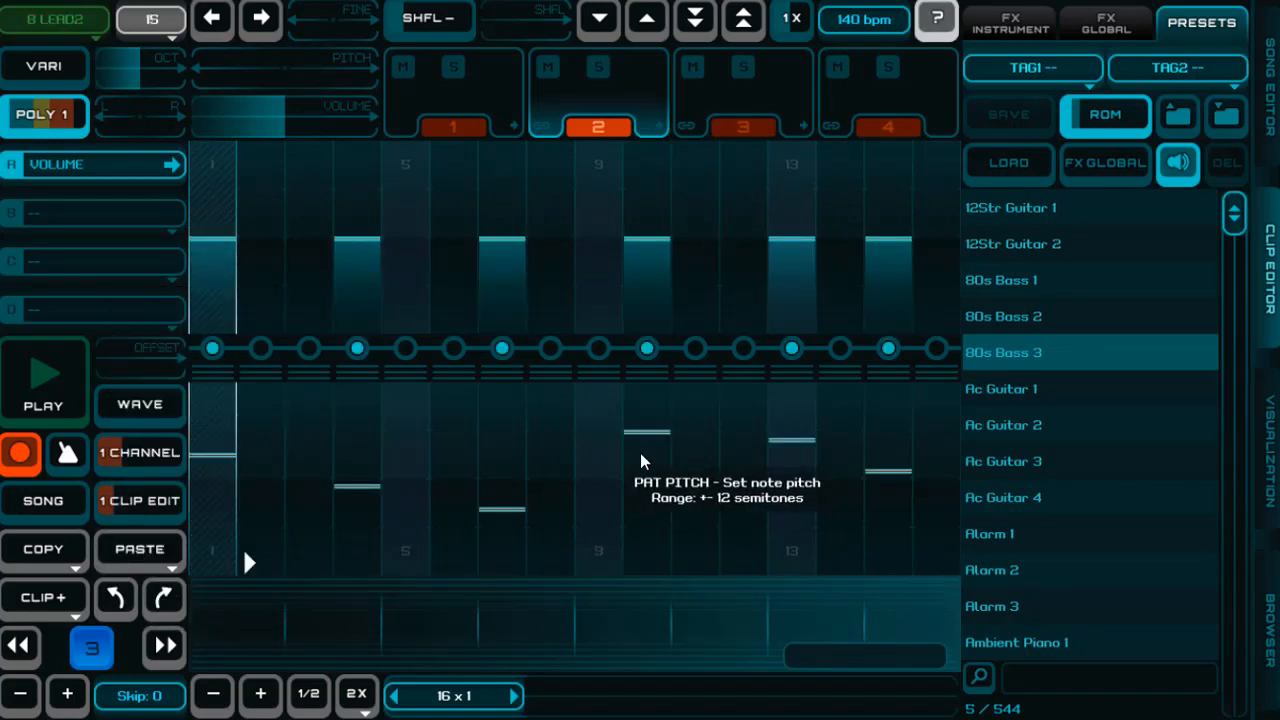
Raise the step 15 lead note in blue clip 3 above the step 10 note's pitch and audition the clip
{"action": "key", "text": "space"}
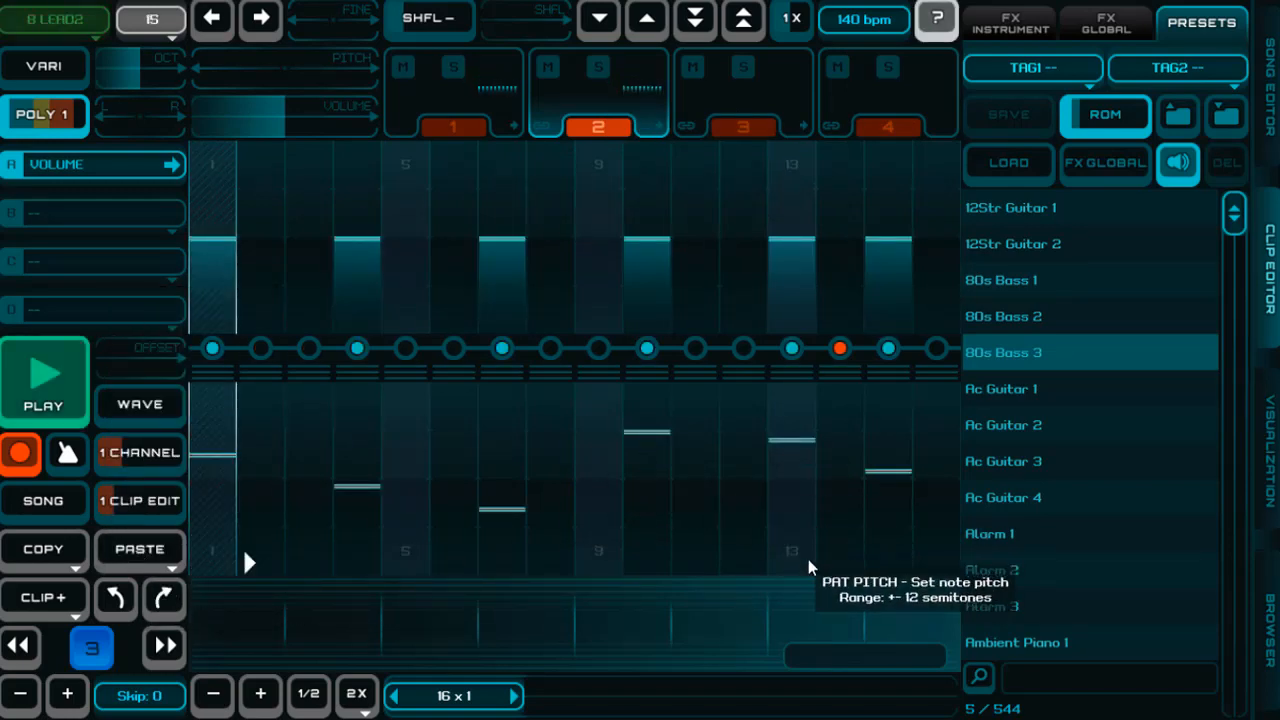
{"action": "key", "text": "space"}
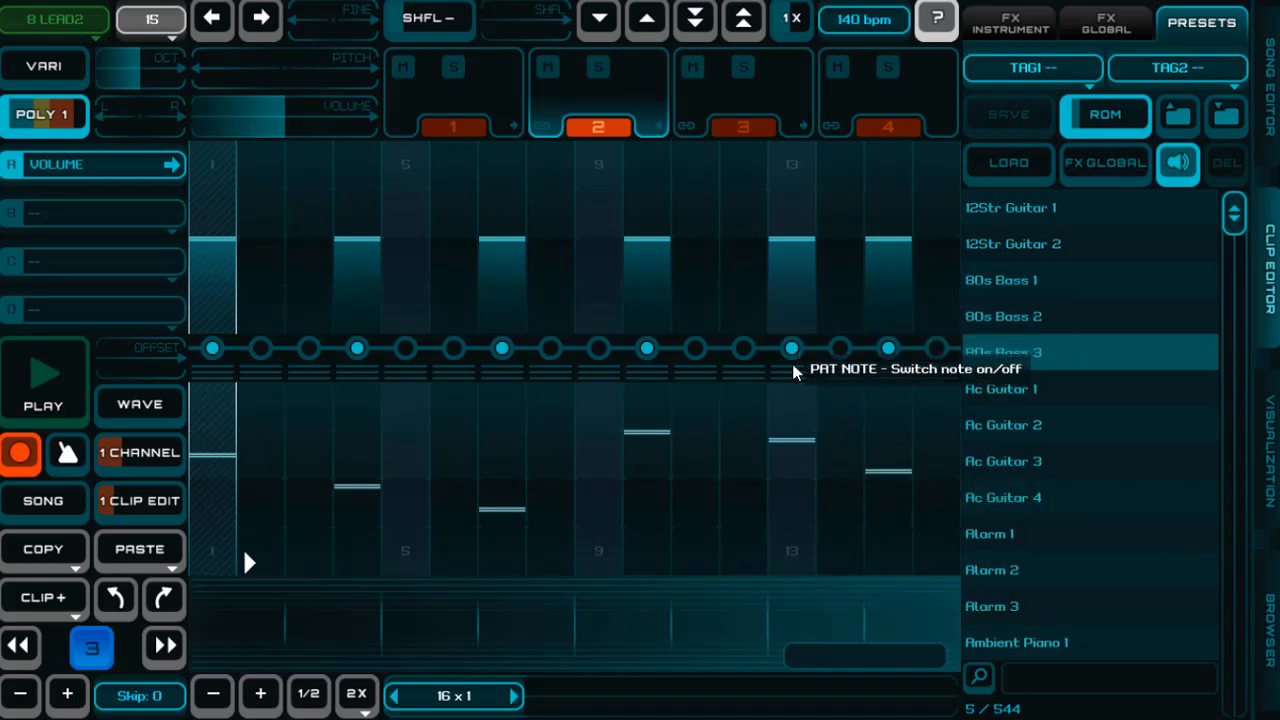
{"action": "left_click", "coordinate": [893, 422]}
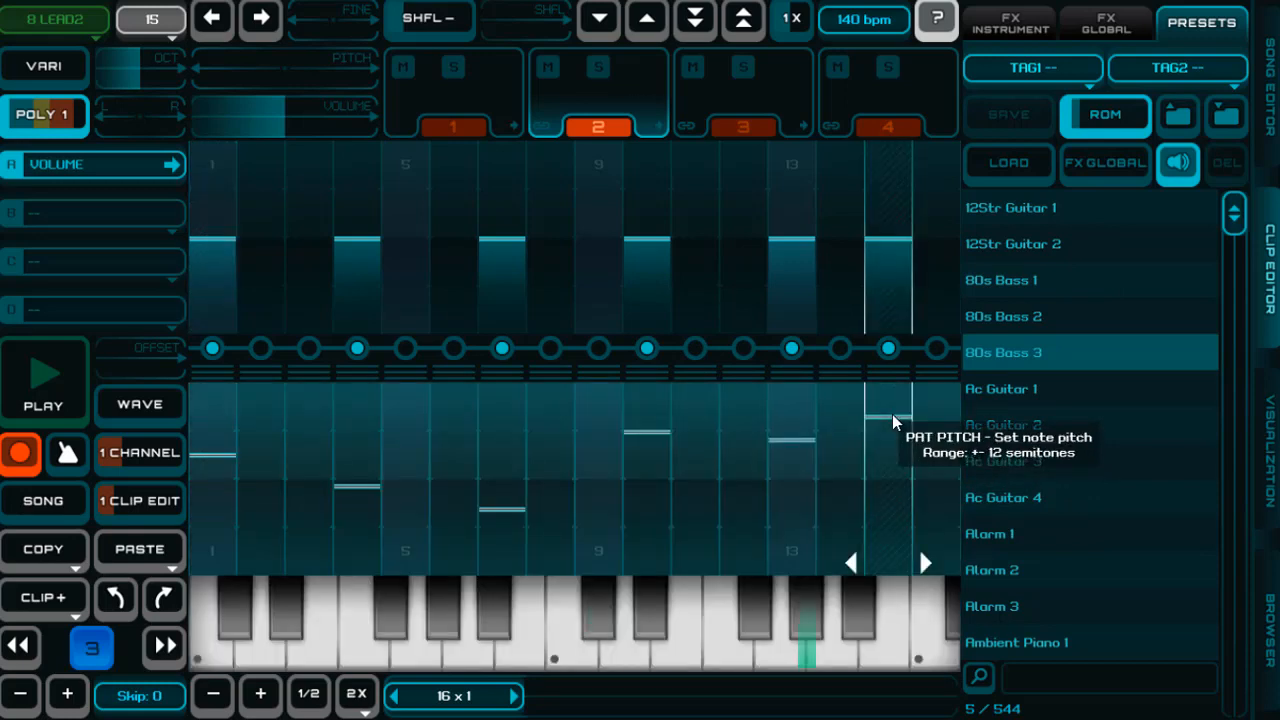
{"action": "key", "text": "space"}
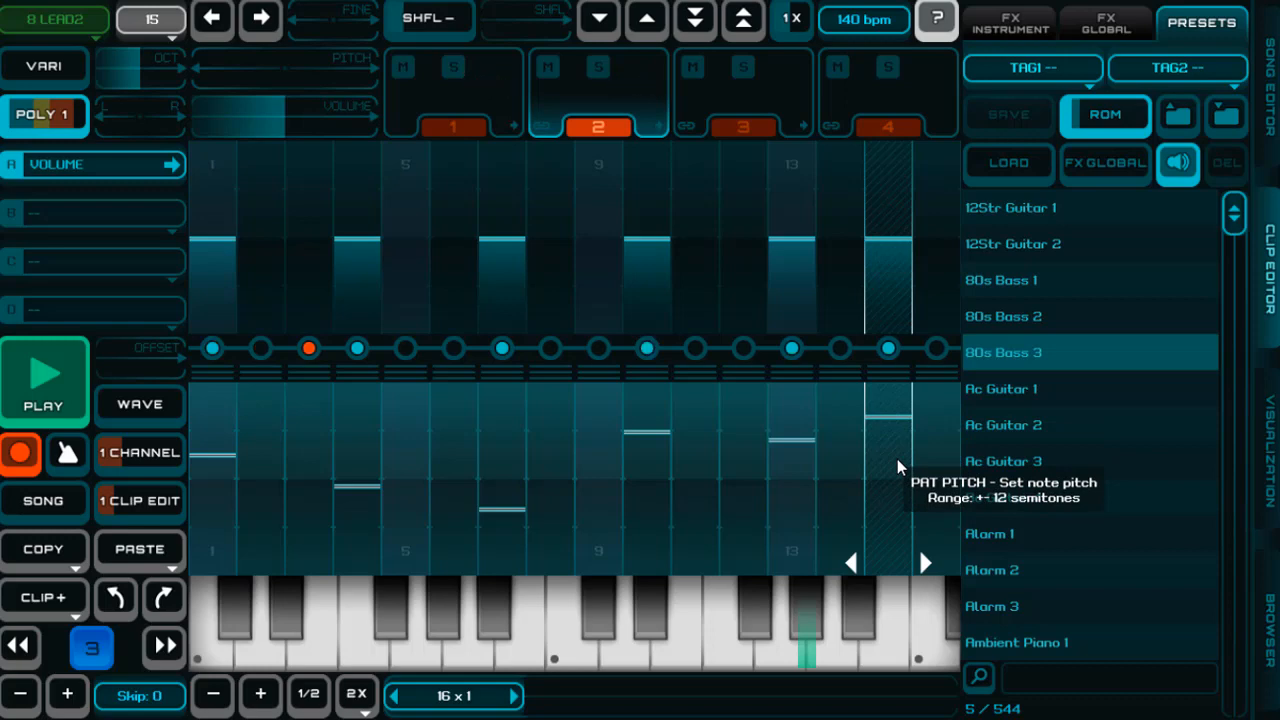
{"action": "key", "text": "space"}
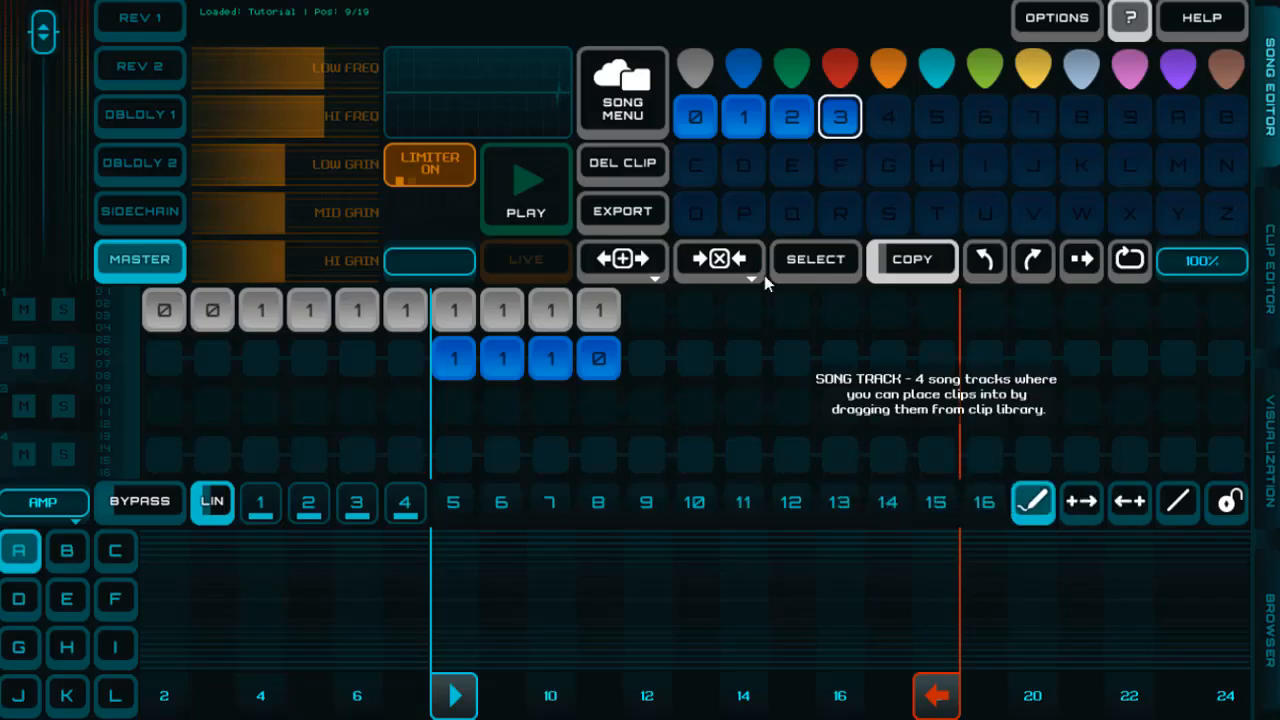
Append blue clip 2 three times and blue clip 3 once after the existing blue clips on the second song track
{"action": "left_click_drag", "start_coordinate": [790, 120], "coordinate": [650, 345]}
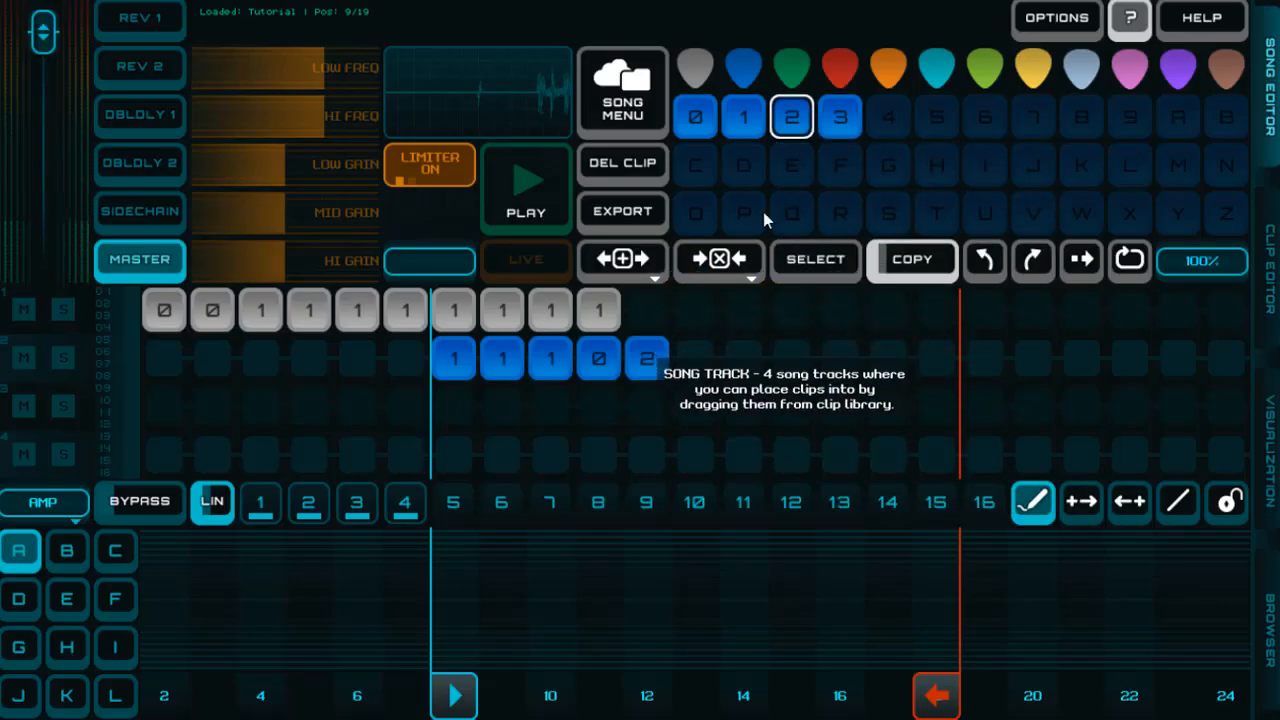
{"action": "left_click_drag", "start_coordinate": [790, 118], "coordinate": [698, 355]}
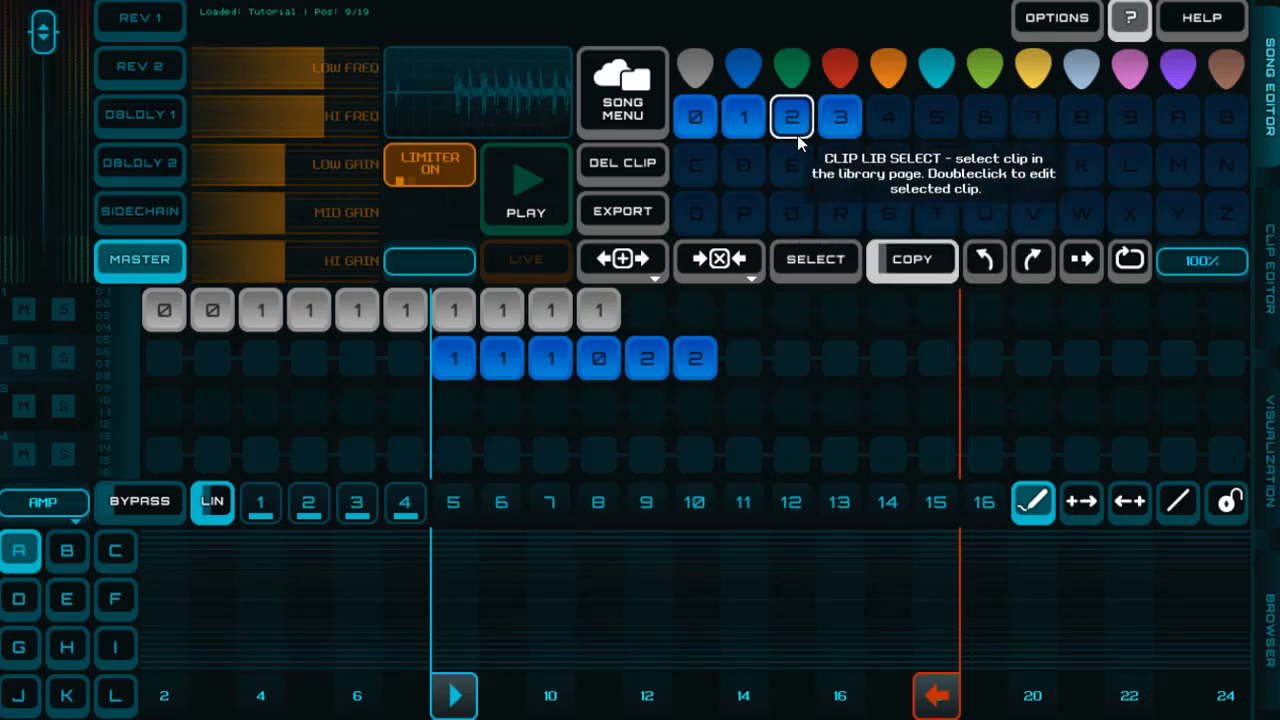
{"action": "left_click_drag", "start_coordinate": [791, 118], "coordinate": [745, 356]}
{"action": "left_click_drag", "start_coordinate": [840, 117], "coordinate": [766, 354]}
Copy the last four grey 1 clips to extend the first song track above the new blue clips, and play the arrangement
{"action": "left_click", "coordinate": [789, 259]}
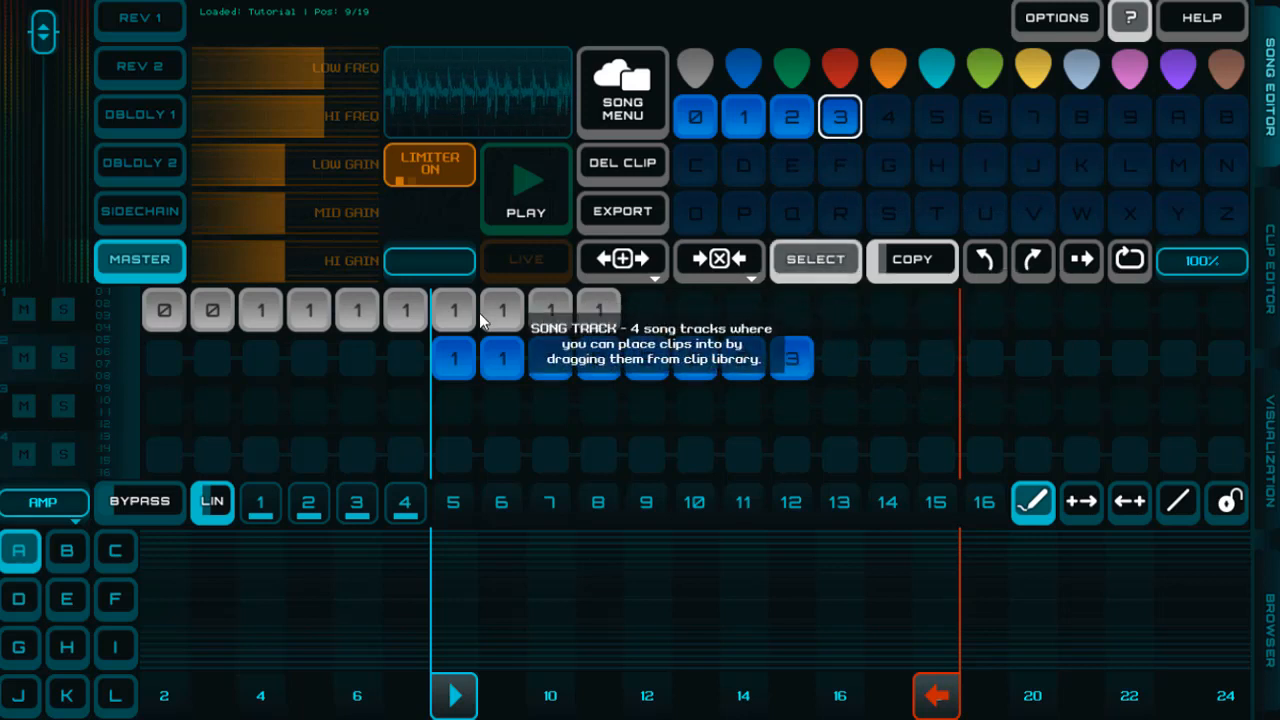
{"action": "left_click_drag", "start_coordinate": [569, 314], "coordinate": [576, 315]}
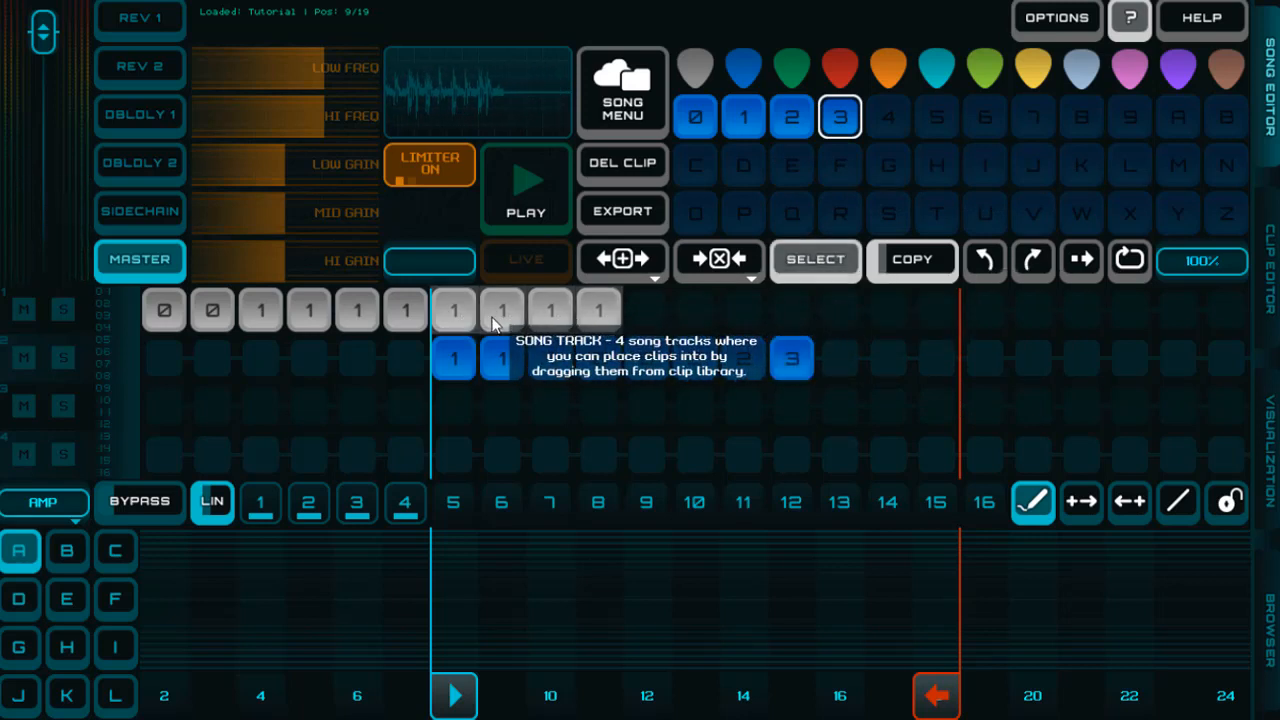
{"action": "left_click_drag", "start_coordinate": [464, 316], "coordinate": [660, 316]}
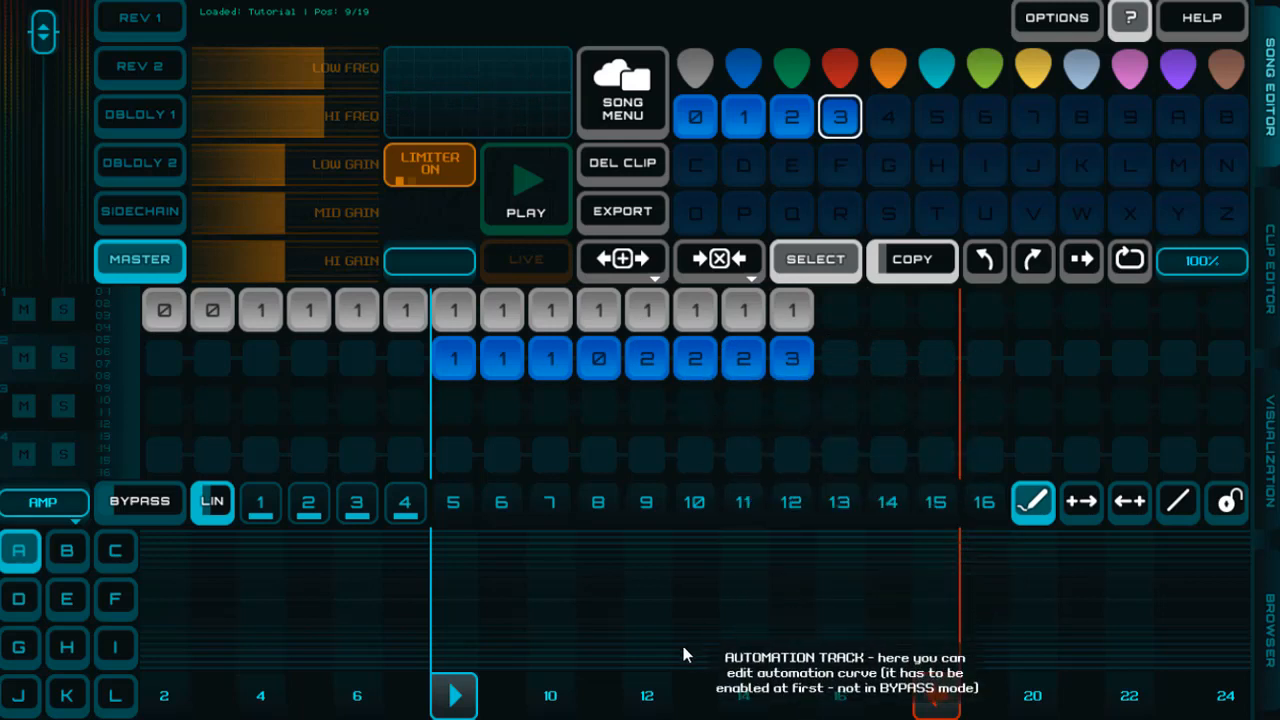
{"action": "key", "text": "space"}
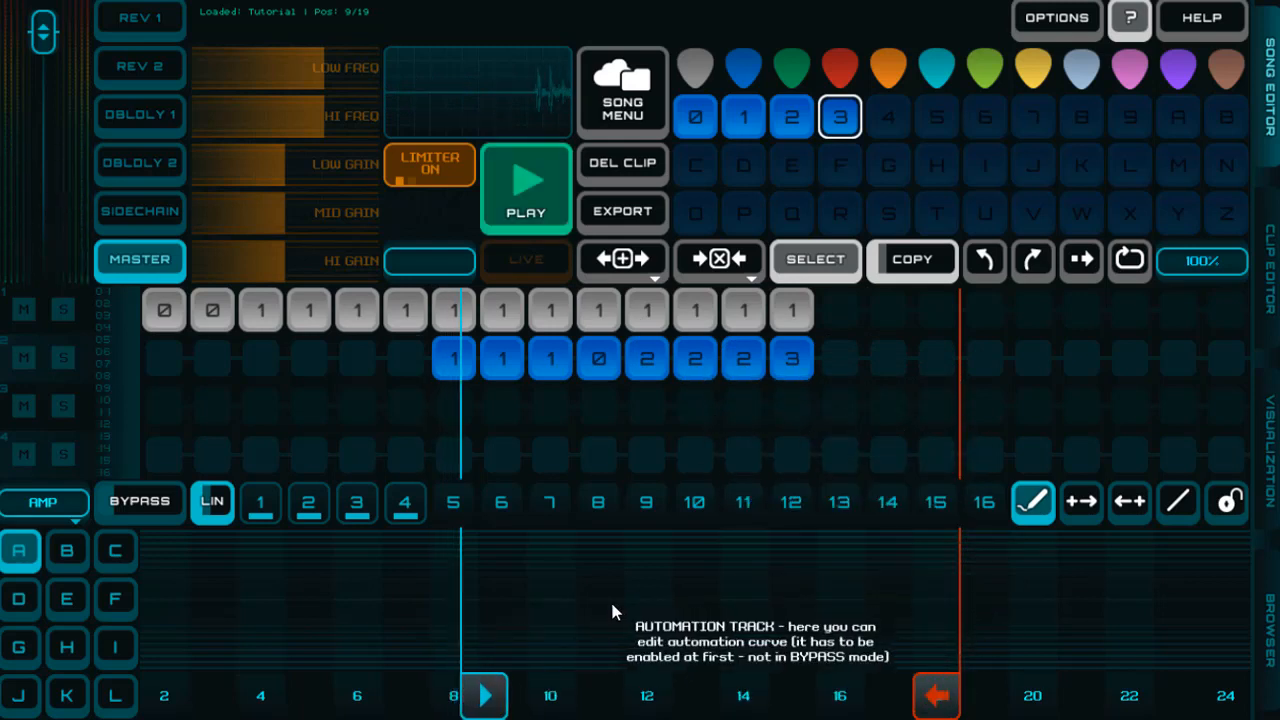
Move the song end marker to the end of the last clips and save the song as Tutorial
{"action": "left_click_drag", "start_coordinate": [934, 697], "coordinate": [808, 691]}
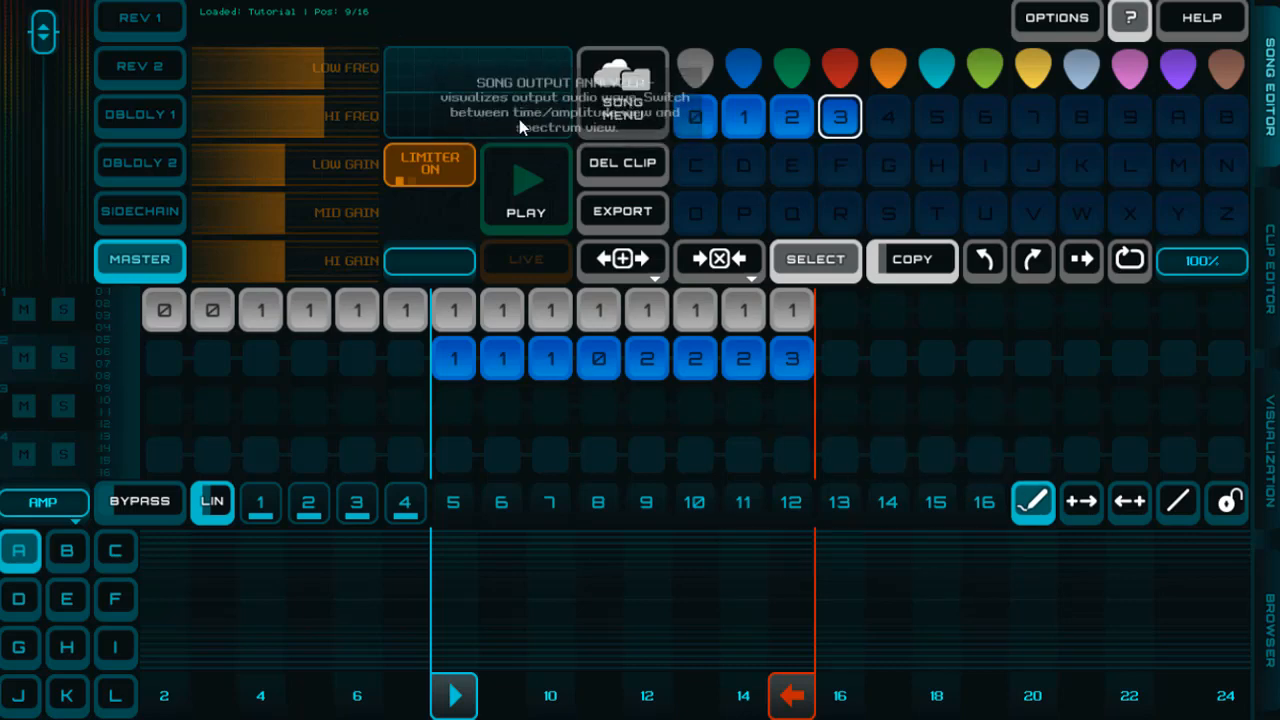
{"action": "left_click", "coordinate": [637, 107]}
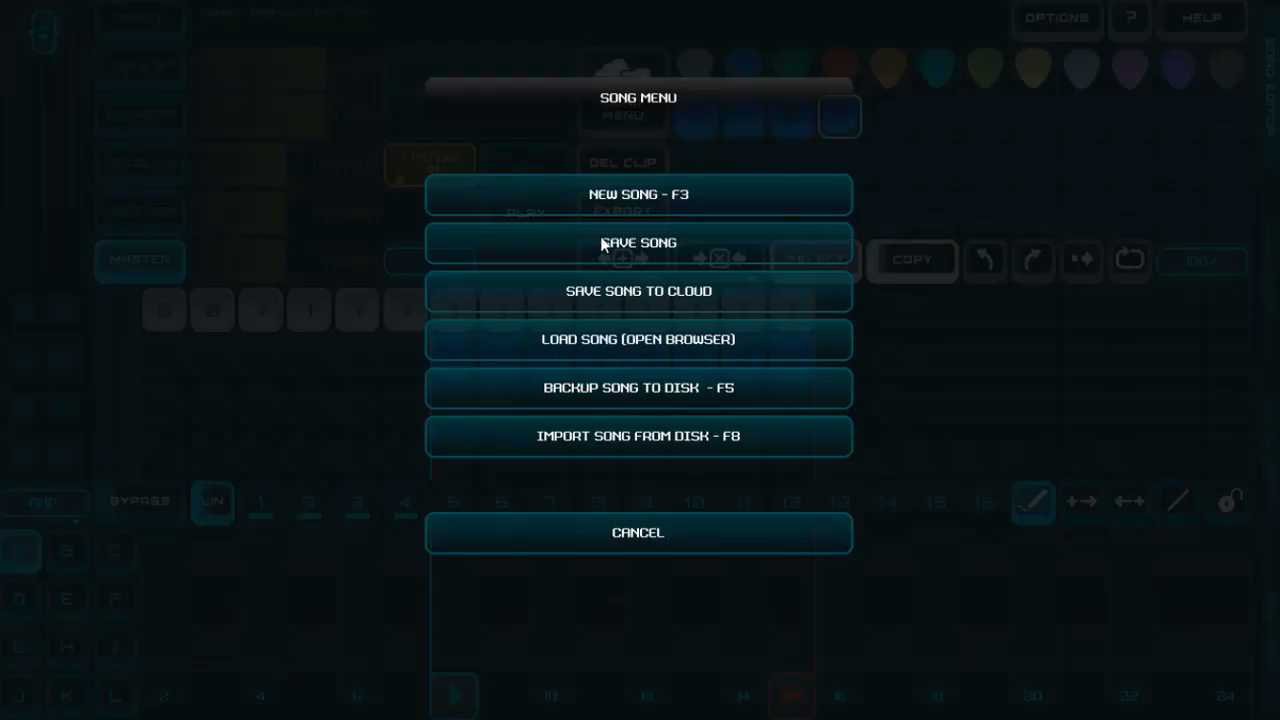
{"action": "left_click", "coordinate": [605, 243]}
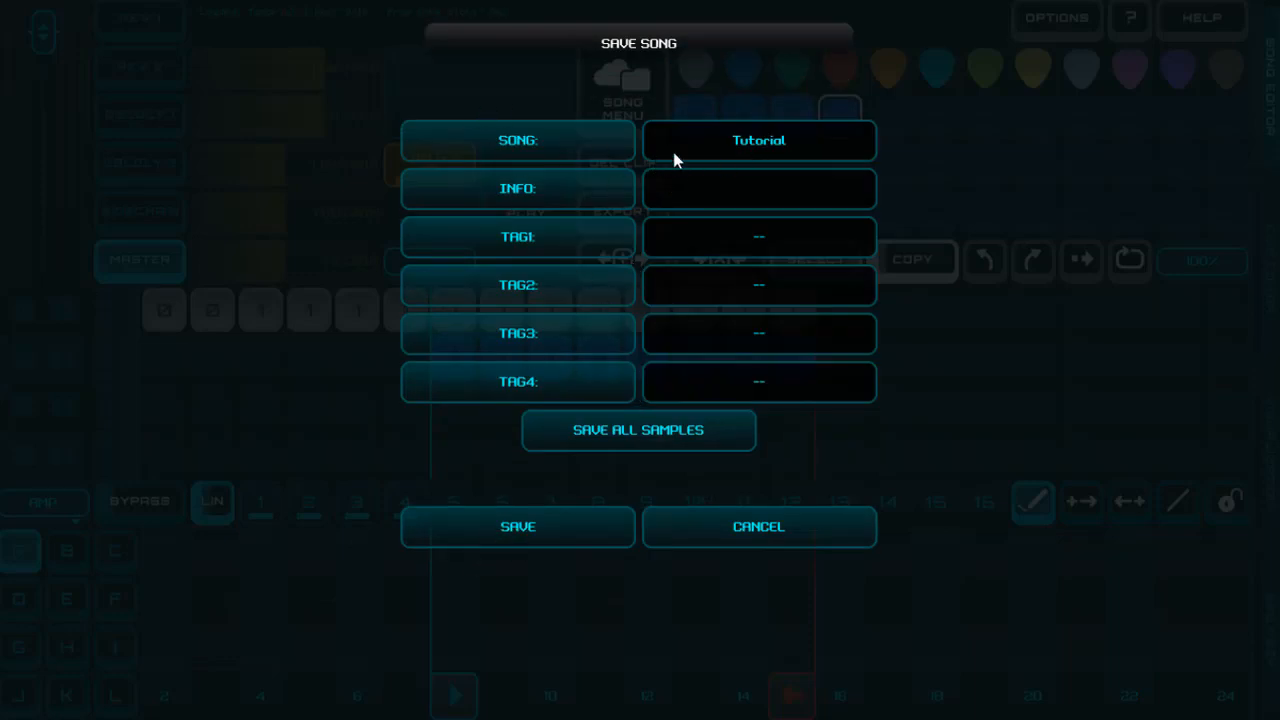
{"action": "left_click", "coordinate": [486, 527]}
{"action": "left_click", "coordinate": [536, 350]}
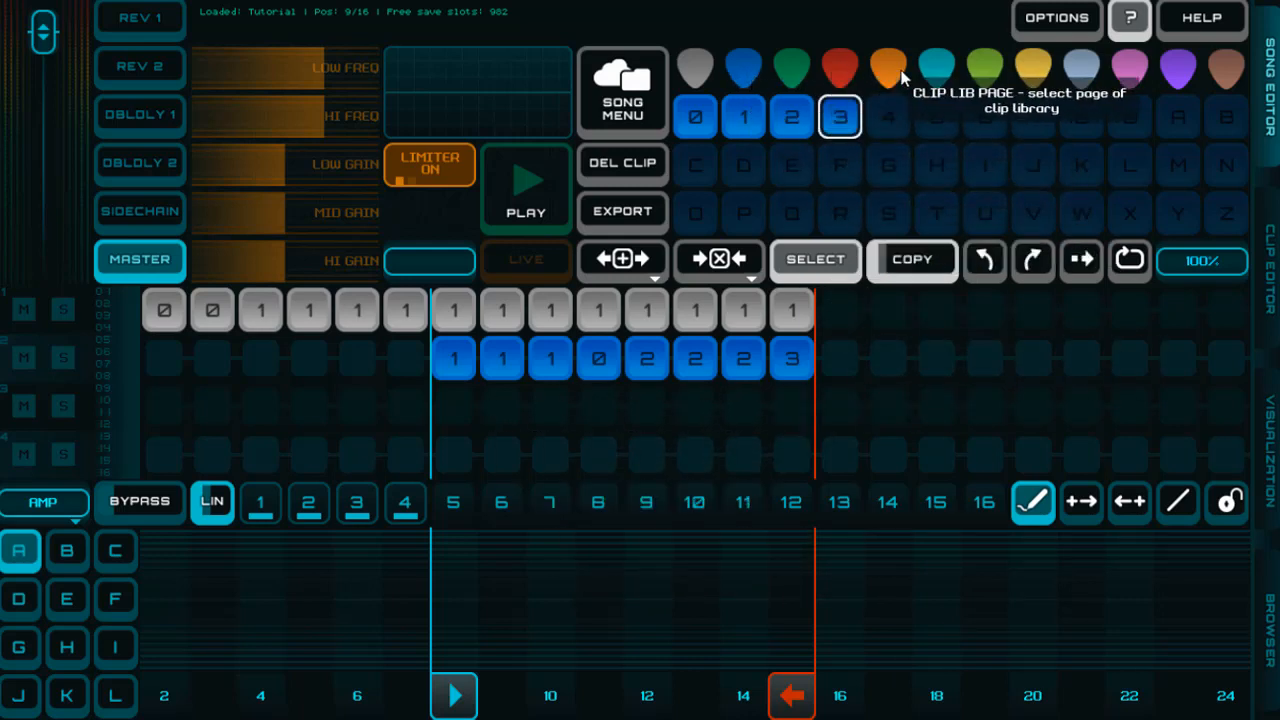
Extend the song end marker beyond the last clips to make room for more
{"action": "left_click", "coordinate": [934, 70]}
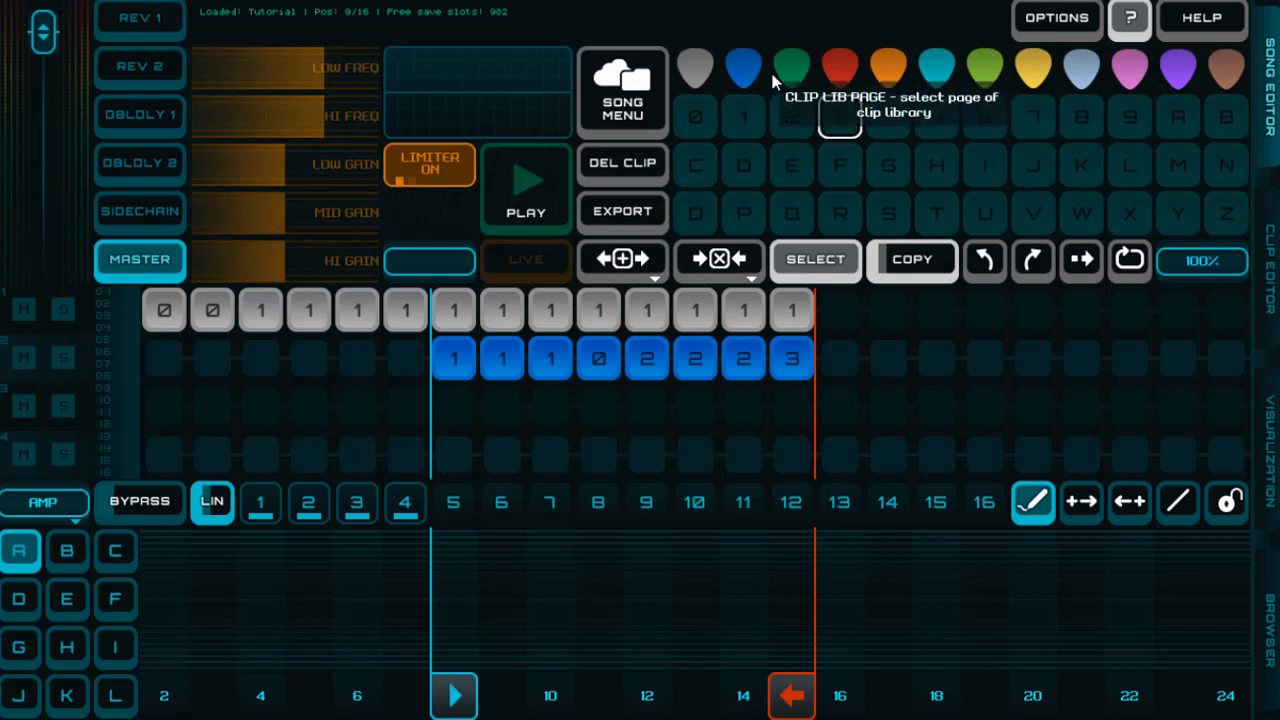
{"action": "left_click", "coordinate": [745, 70]}
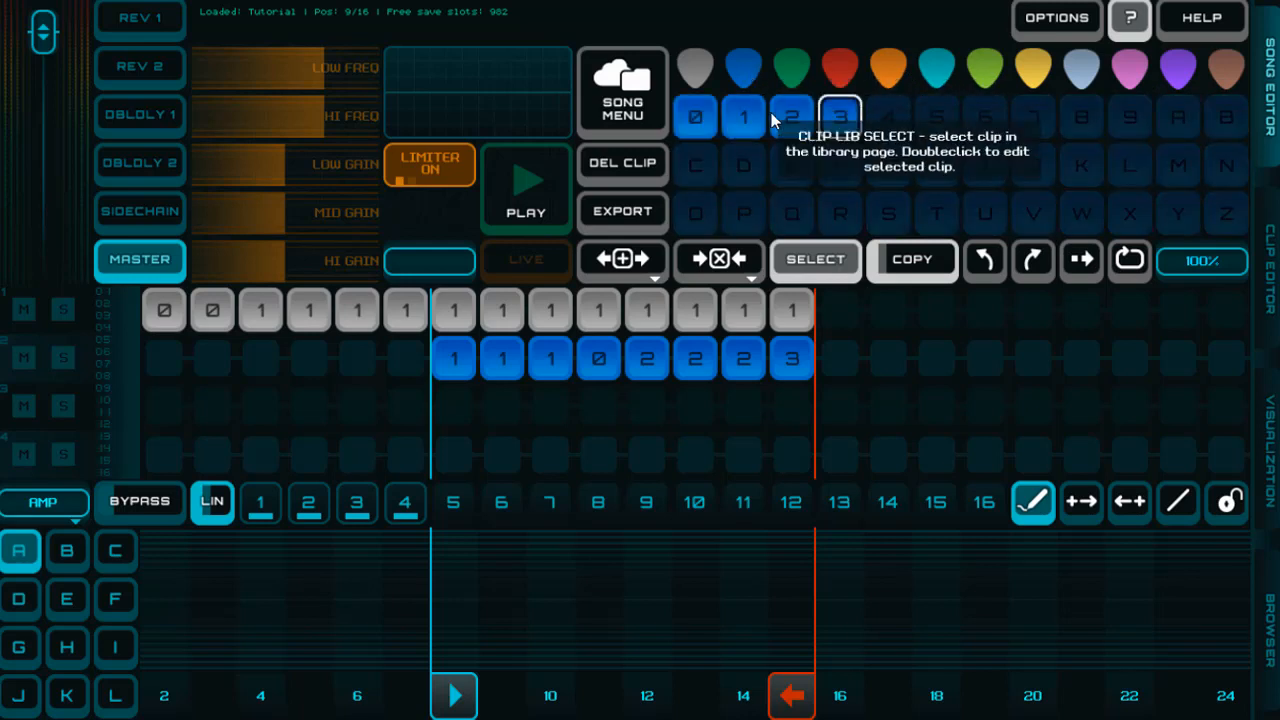
{"action": "left_click_drag", "start_coordinate": [791, 693], "coordinate": [936, 693]}
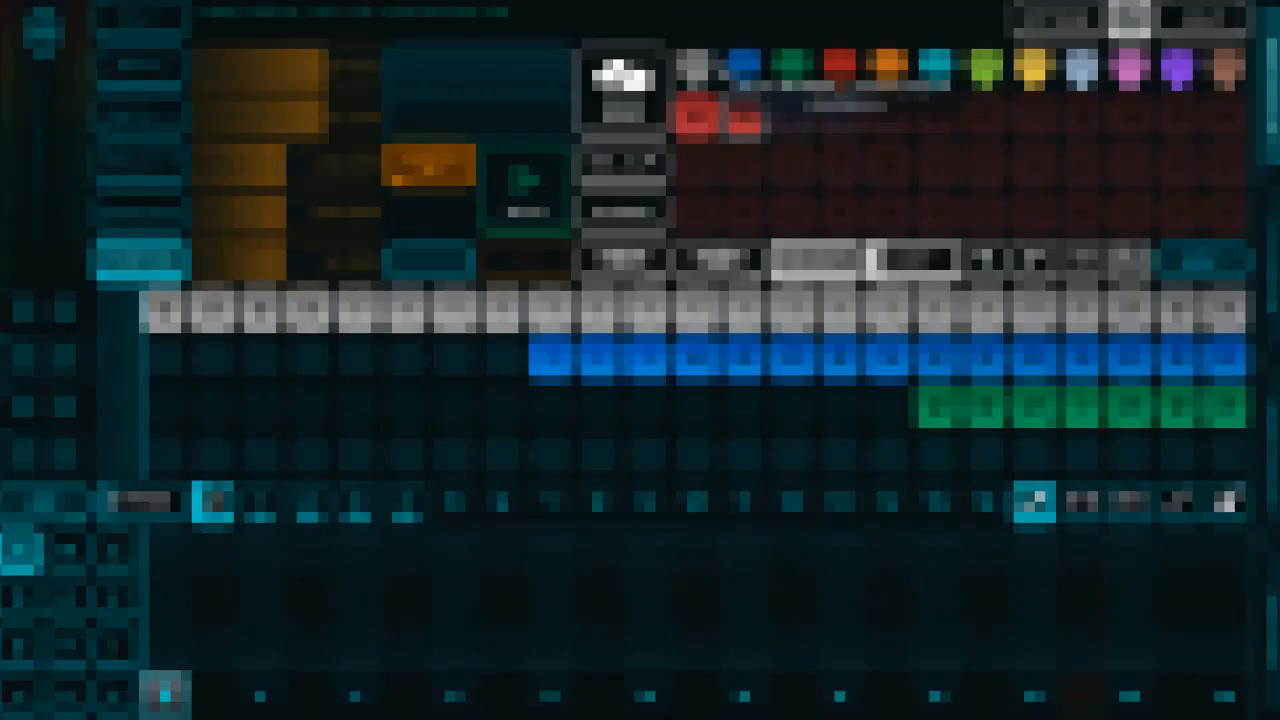
Audition blue clips 2 and 3, green clips 0 and 1, and red clips 0 and 1 from the clip library
{"action": "left_click", "coordinate": [791, 118]}
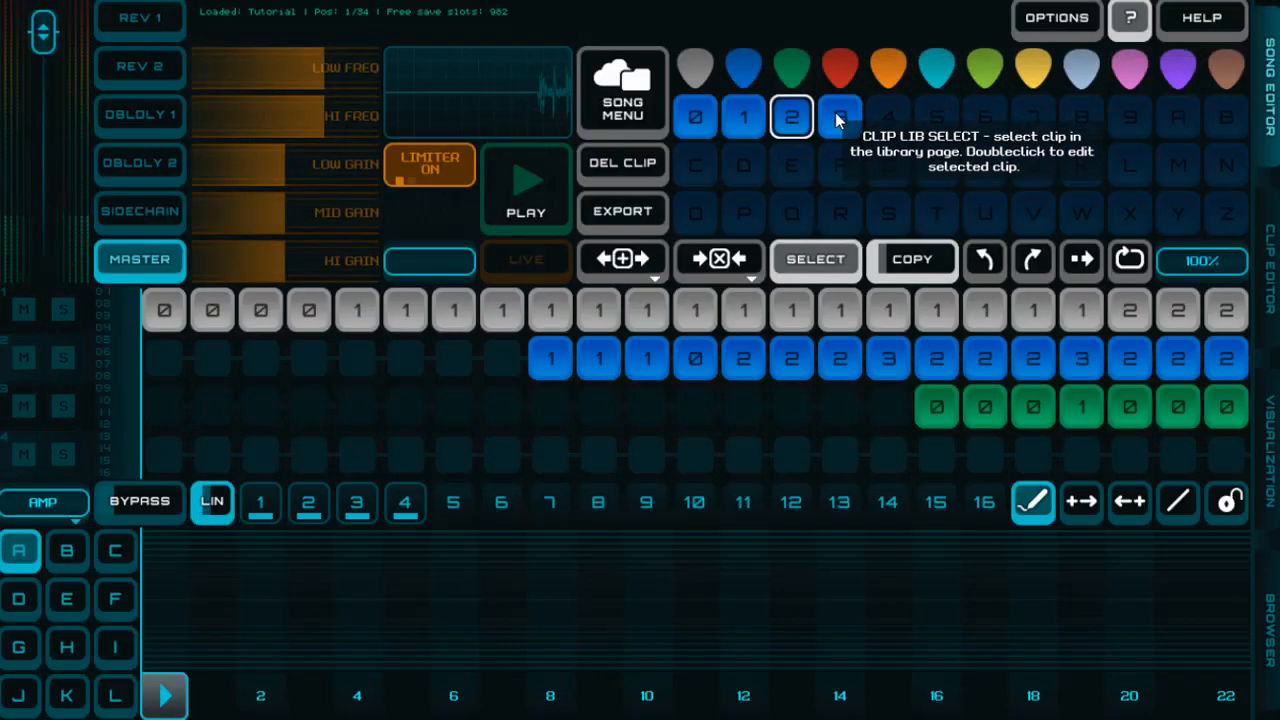
{"action": "left_click", "coordinate": [838, 118]}
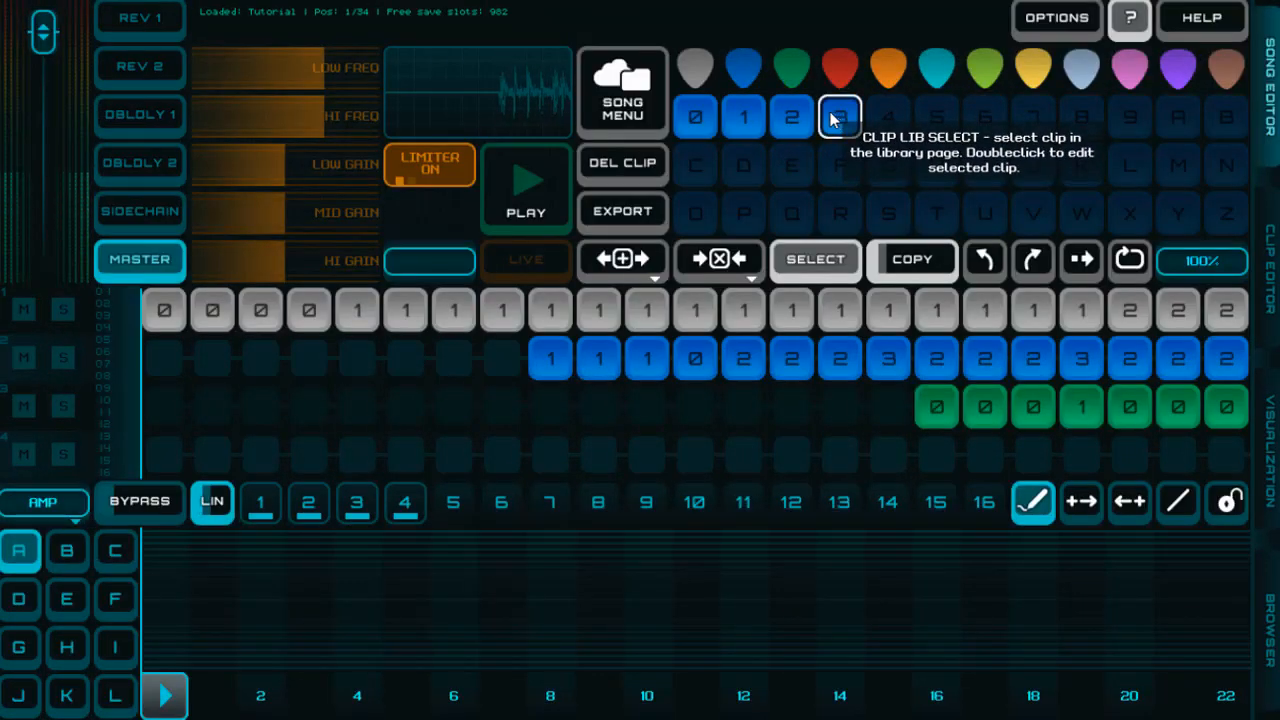
{"action": "left_click", "coordinate": [790, 72]}
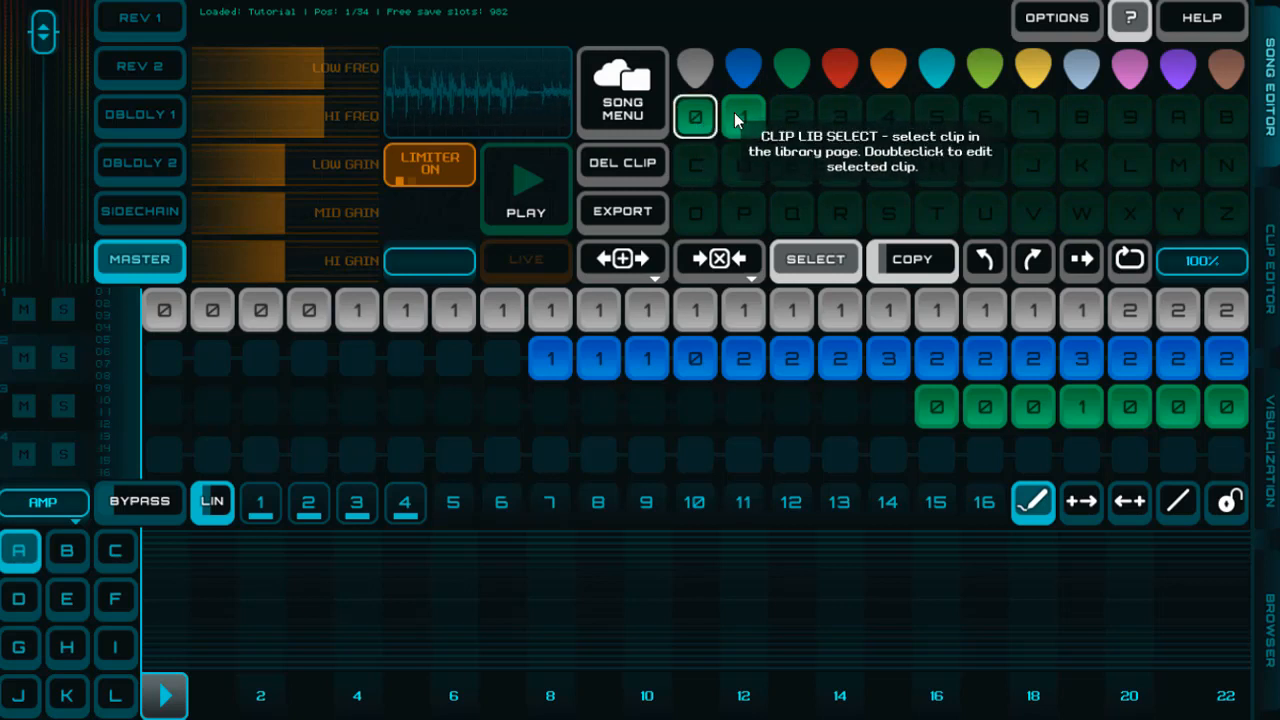
{"action": "left_click", "coordinate": [738, 115]}
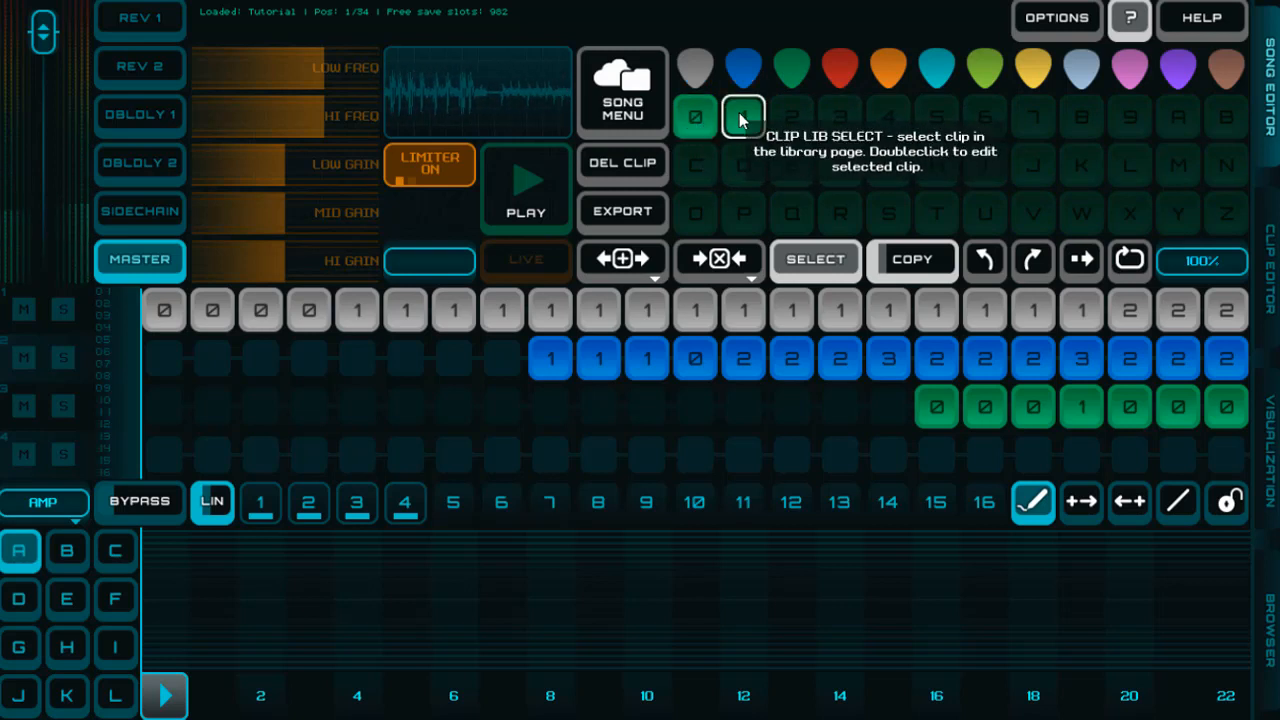
{"action": "left_click", "coordinate": [837, 76]}
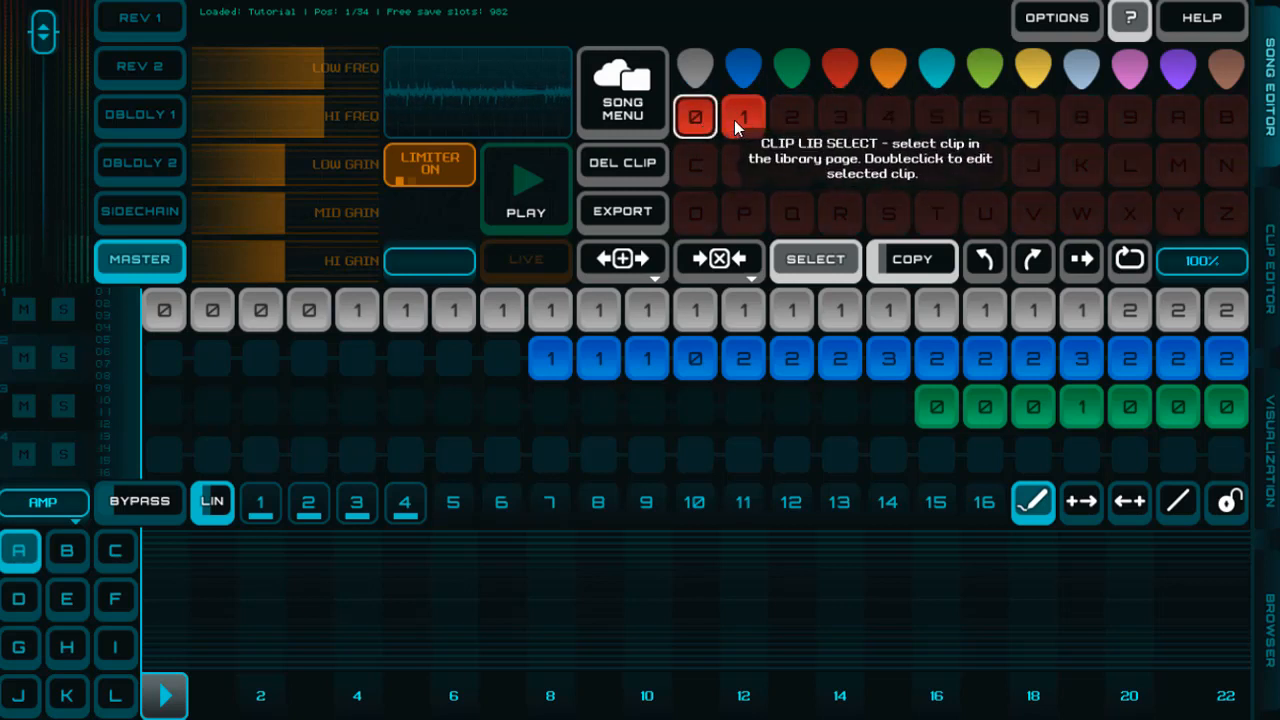
{"action": "left_click", "coordinate": [734, 120]}
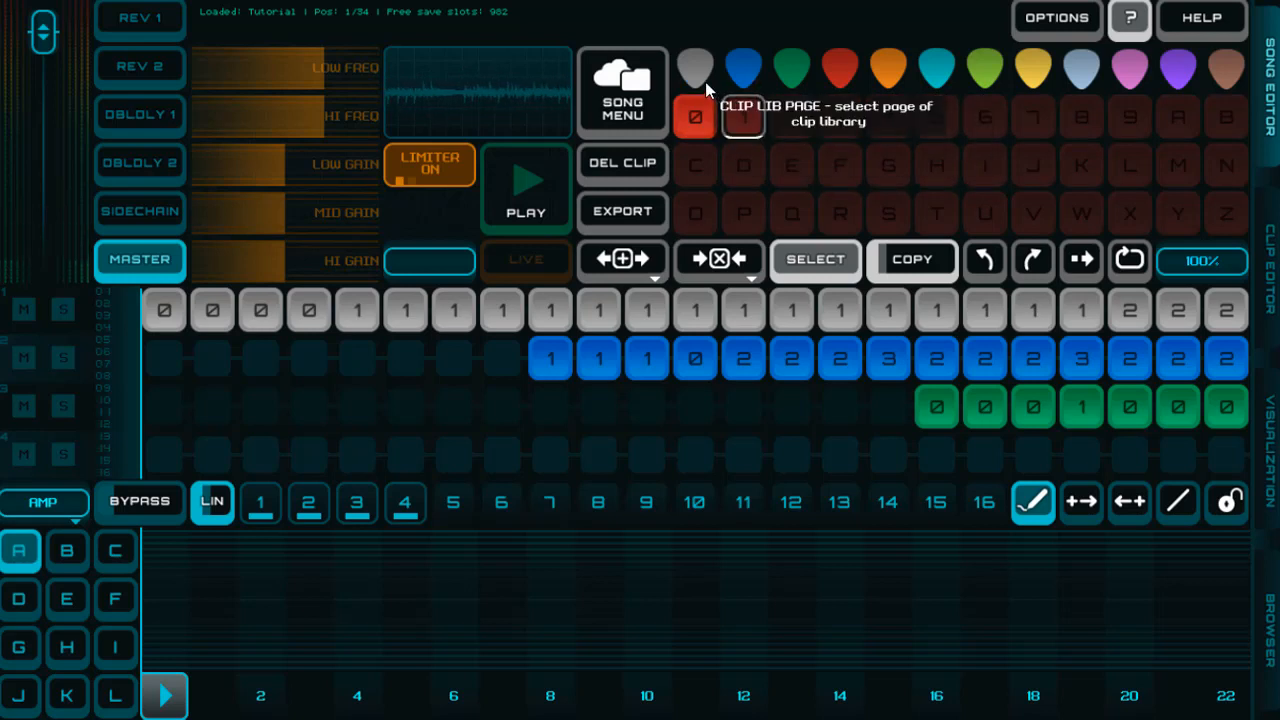
Show the grey clip page, play the song and review the clip arrangement across all four tracks
{"action": "left_click", "coordinate": [705, 81]}
{"action": "key", "text": "space"}
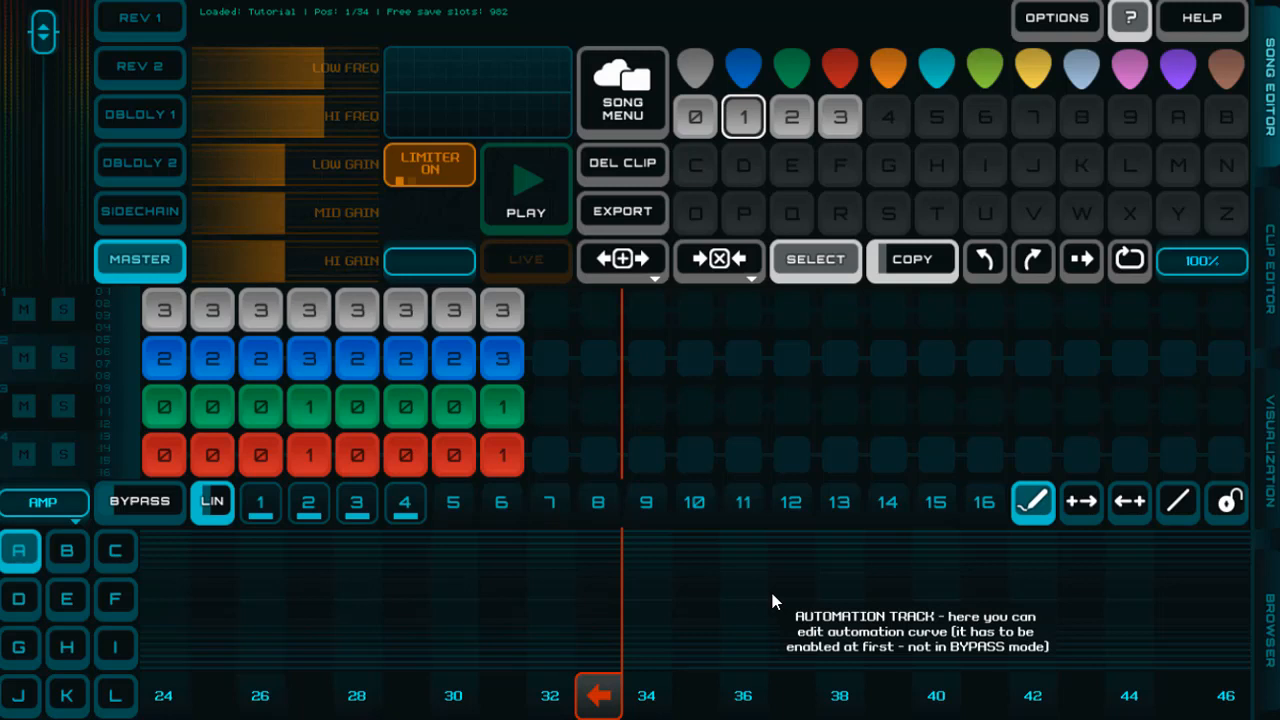
{"action": "scroll", "coordinate": [556, 574], "scroll_direction": "up", "scroll_amount": 2}
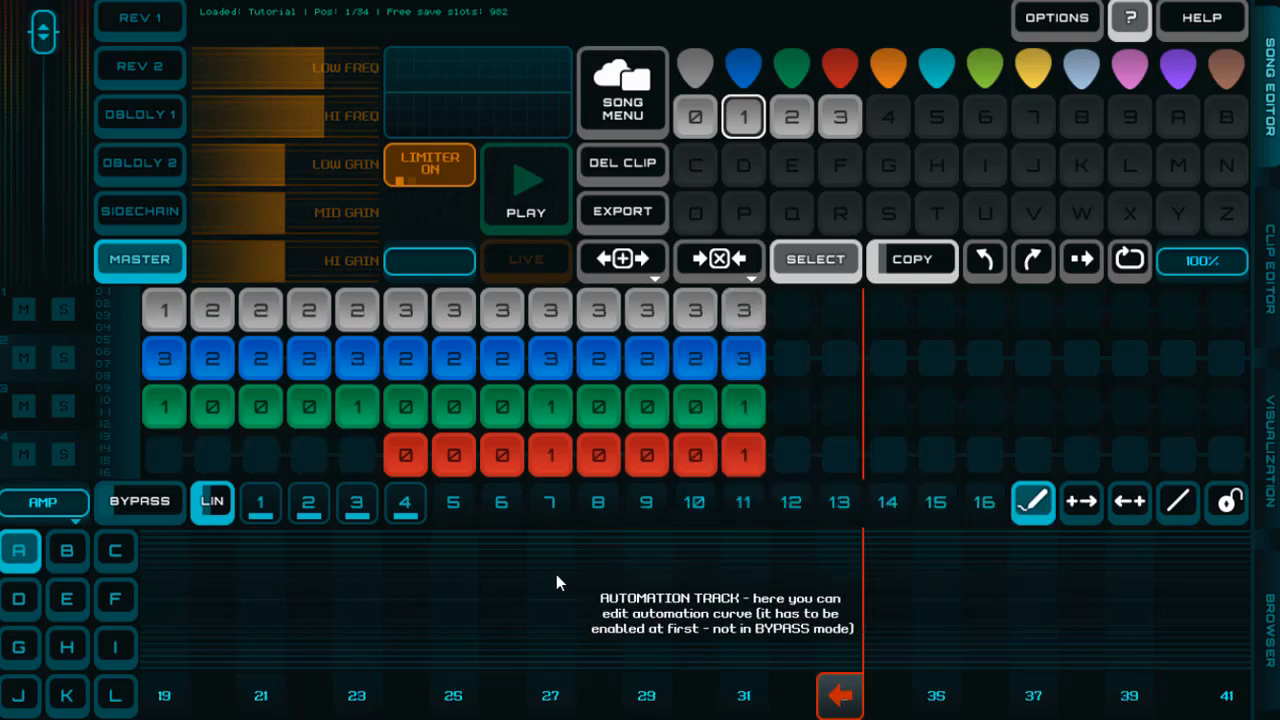
{"action": "scroll", "coordinate": [539, 587], "scroll_direction": "up", "scroll_amount": 1}
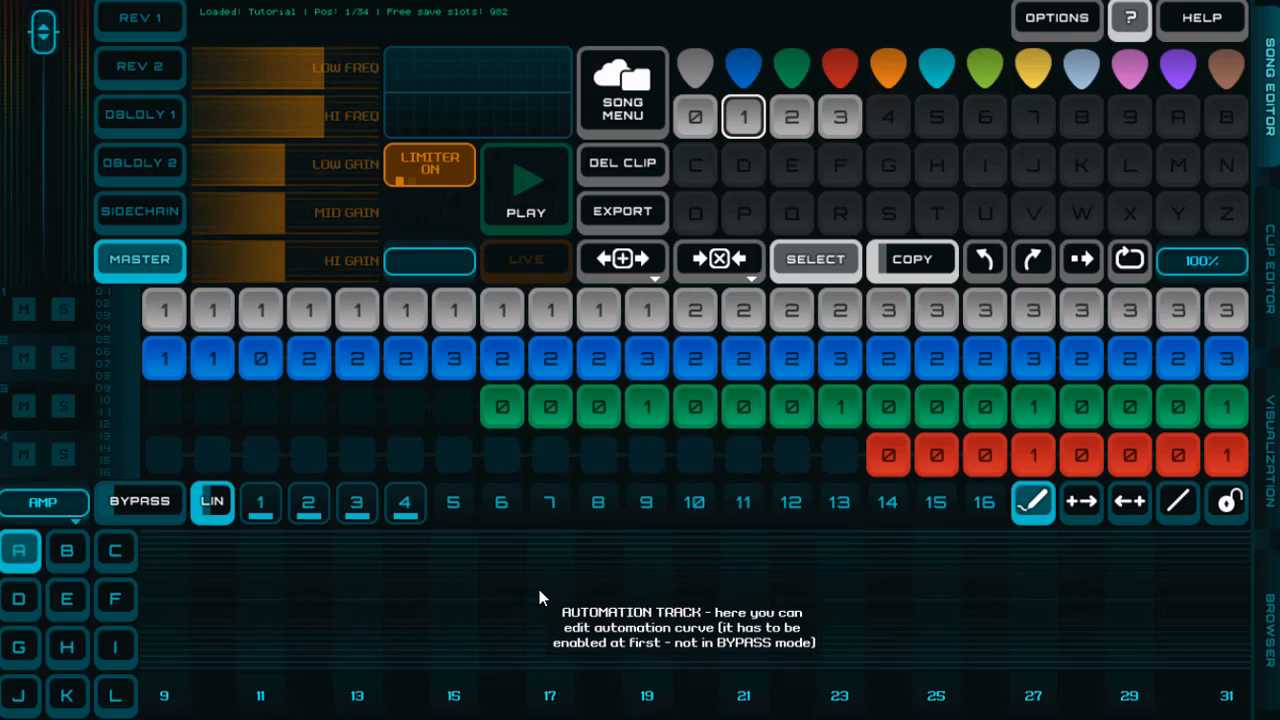